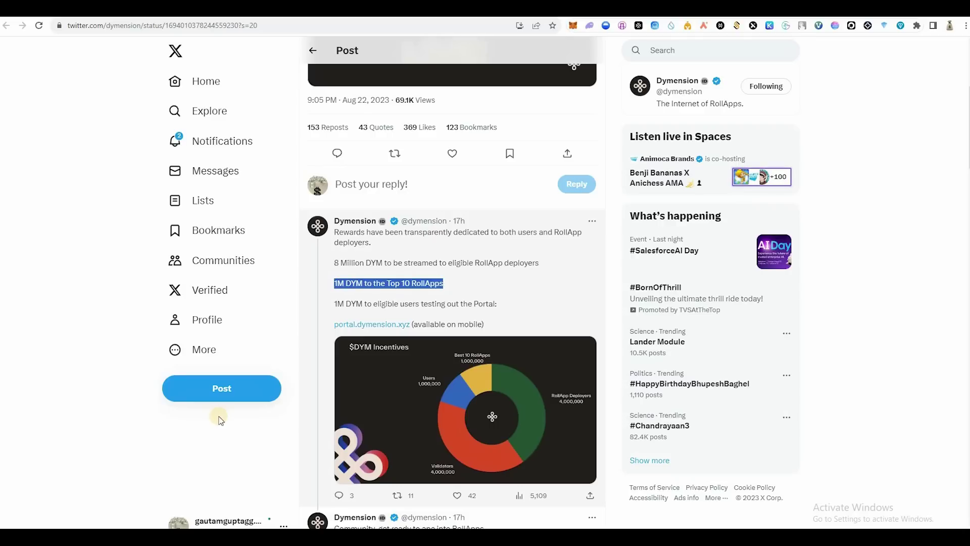
Step: Highlight the thread's lines on the 1M DYM set aside for Portal testers
left_click_drag(335, 304, 488, 305)
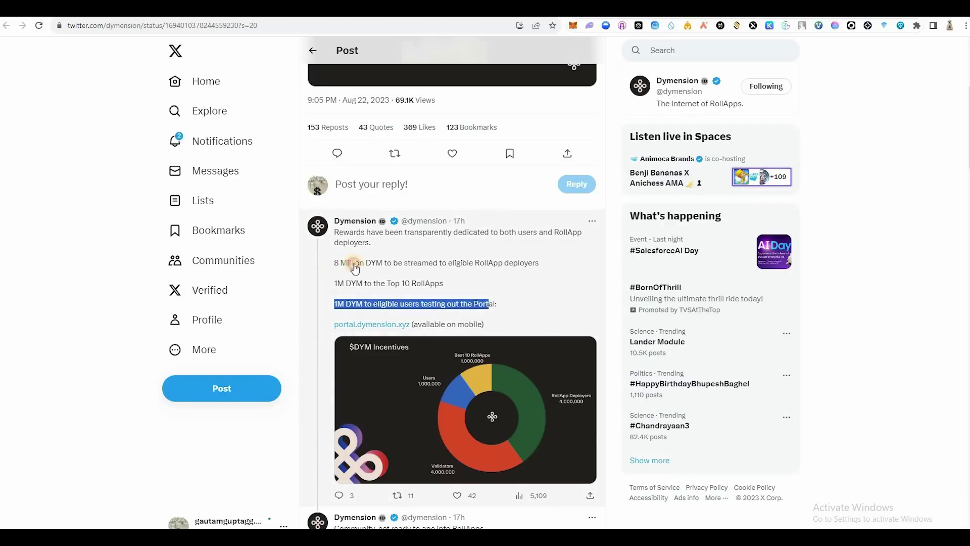
triple_click(340, 310)
left_click_drag(364, 304, 334, 304)
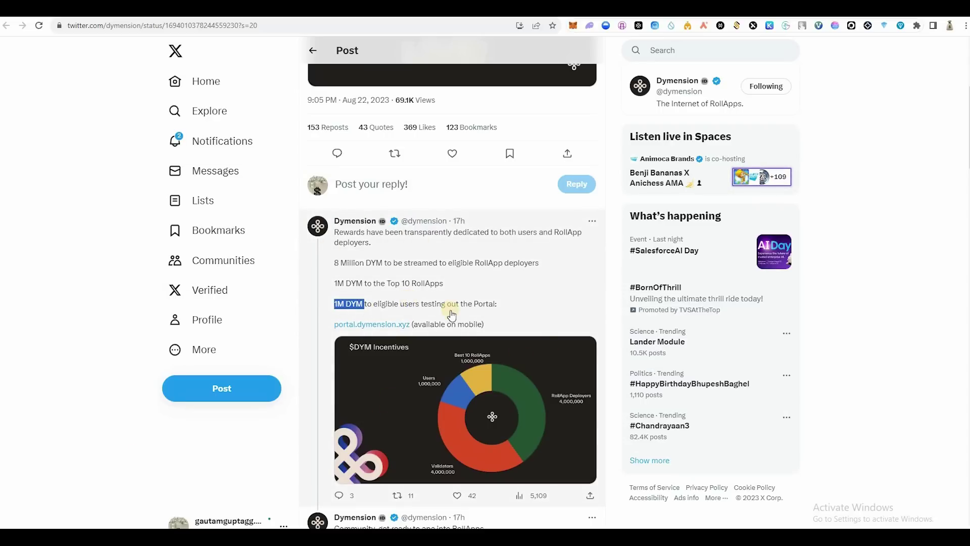
Step: Scroll down the Dymension thread to the Rewards Score post
scroll(404, 354, "down", 2)
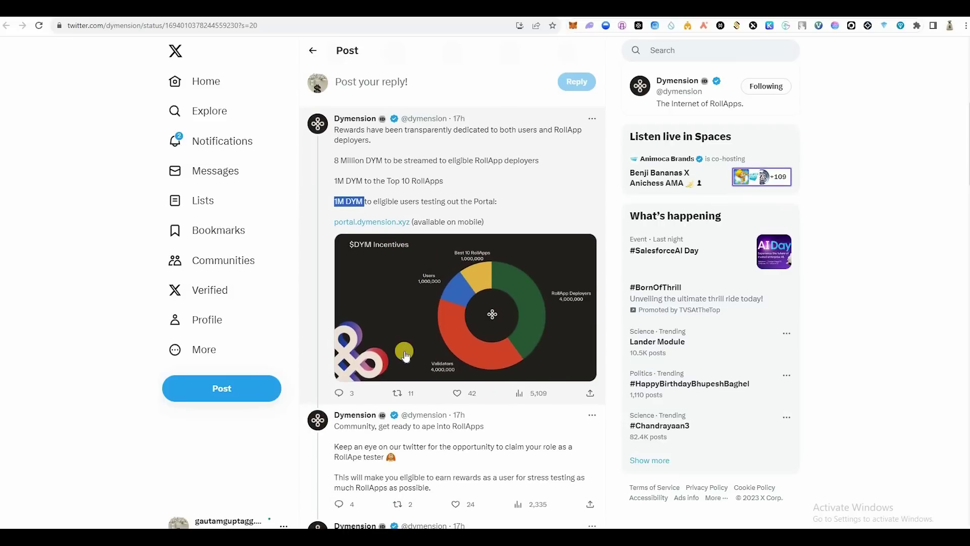
scroll(397, 182, "down", 5)
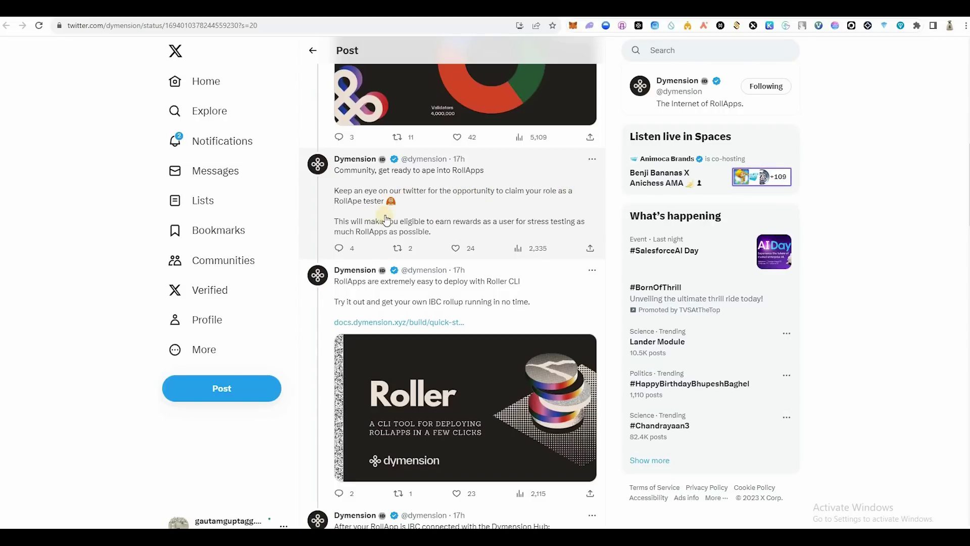
mouse_move(369, 181)
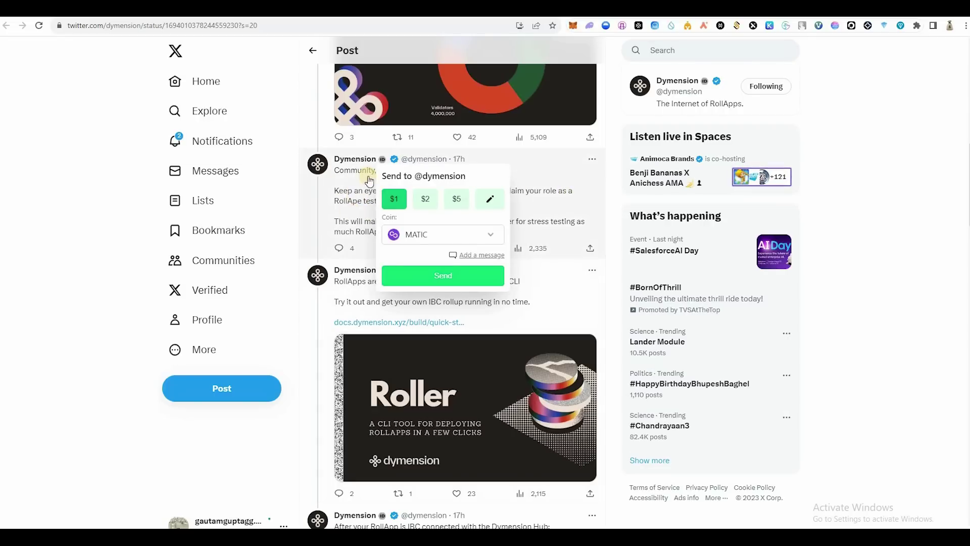
mouse_move(358, 163)
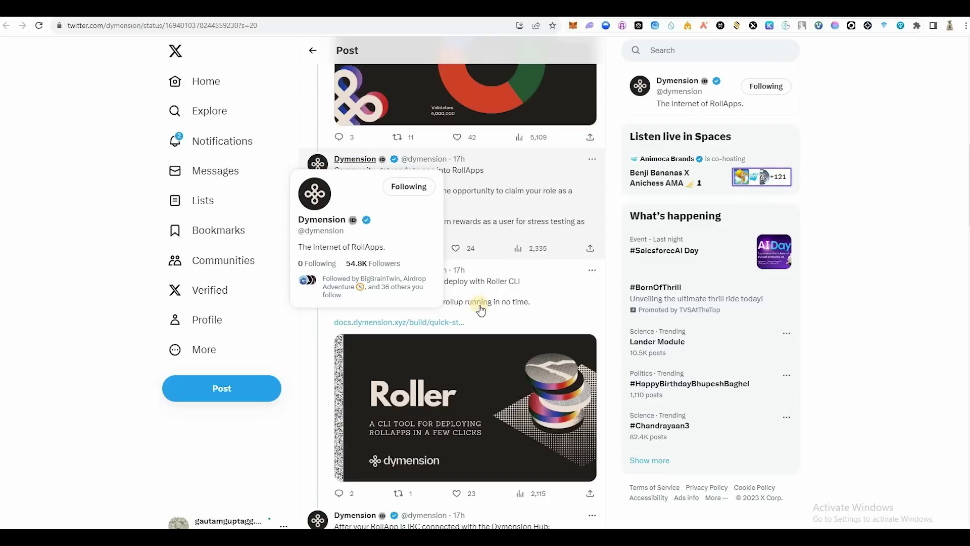
scroll(480, 310, "down", 2)
scroll(411, 325, "down", 5)
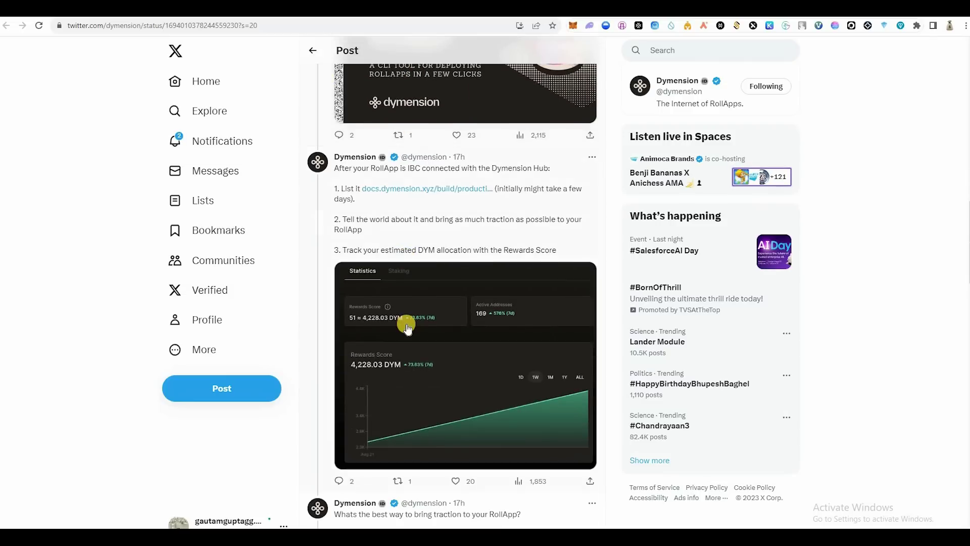
scroll(367, 316, "down", 4)
left_click(433, 275)
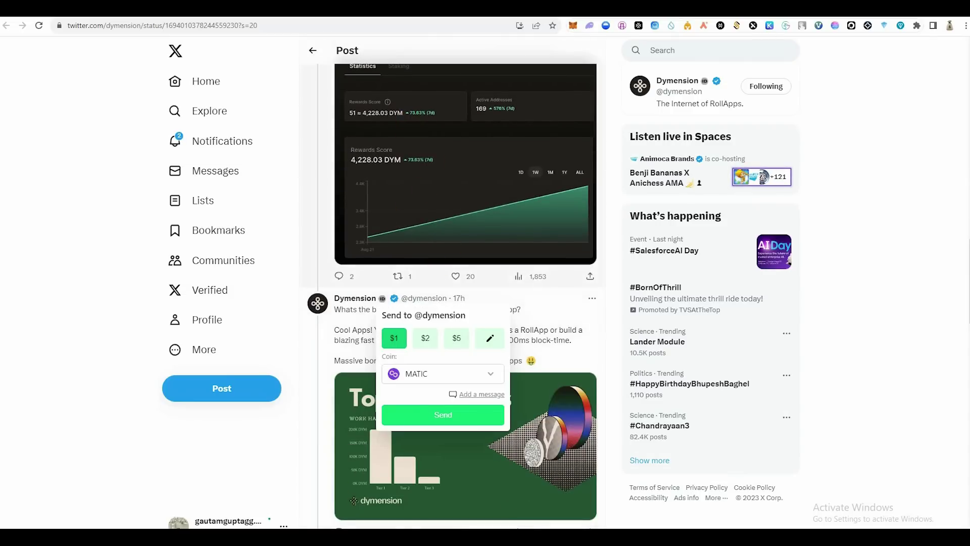
scroll(310, 303, "down", 2)
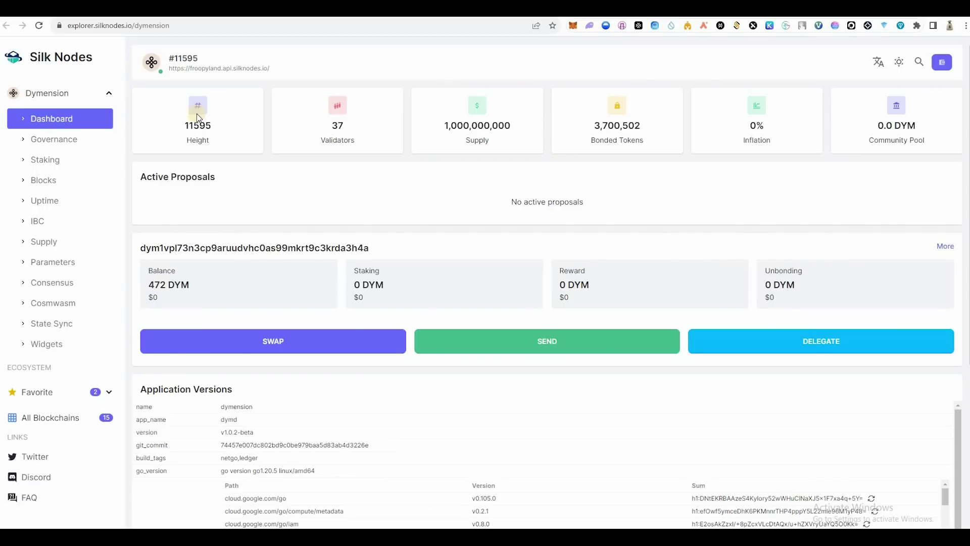
Step: Disconnect the explorer's wallet and reconnect it with MetaMask, signing the request
left_click(949, 71)
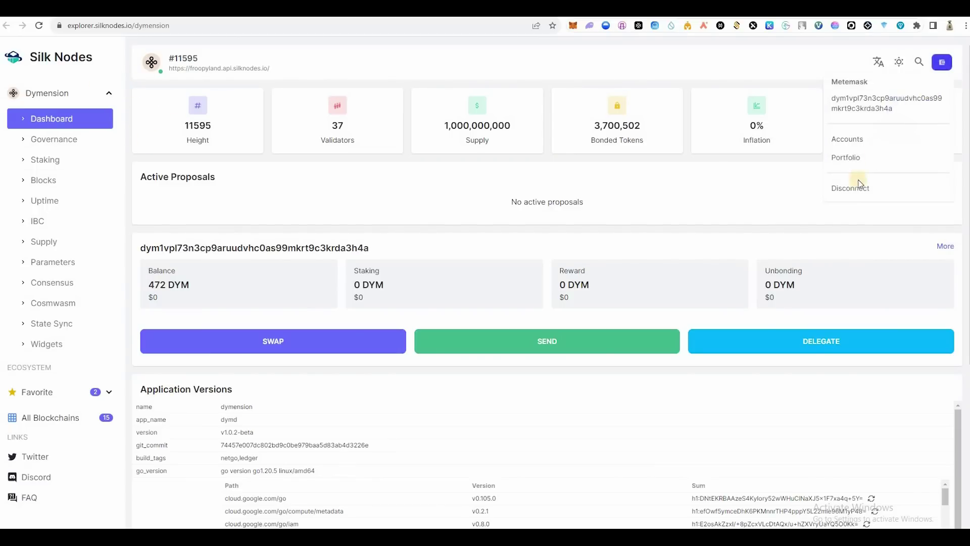
left_click(852, 191)
left_click(896, 86)
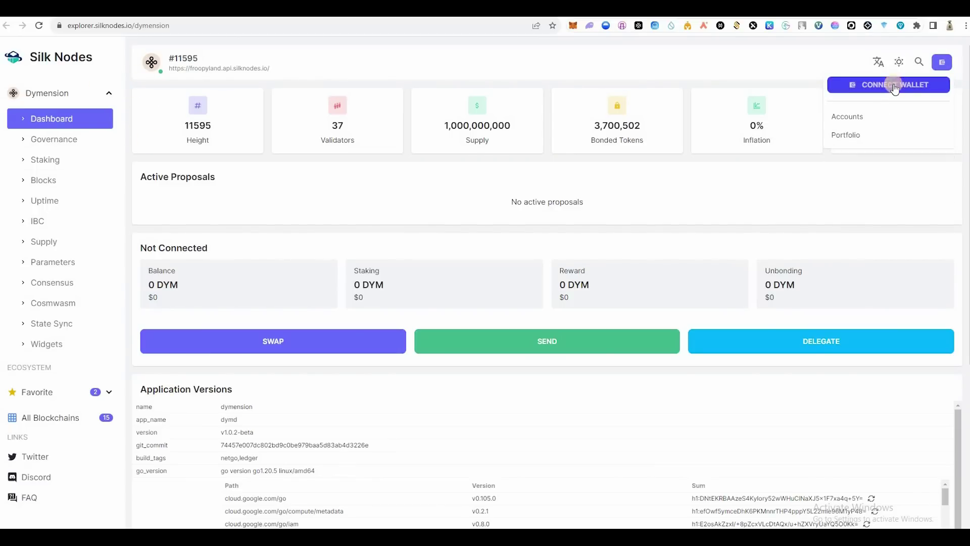
left_click(442, 316)
left_click(464, 367)
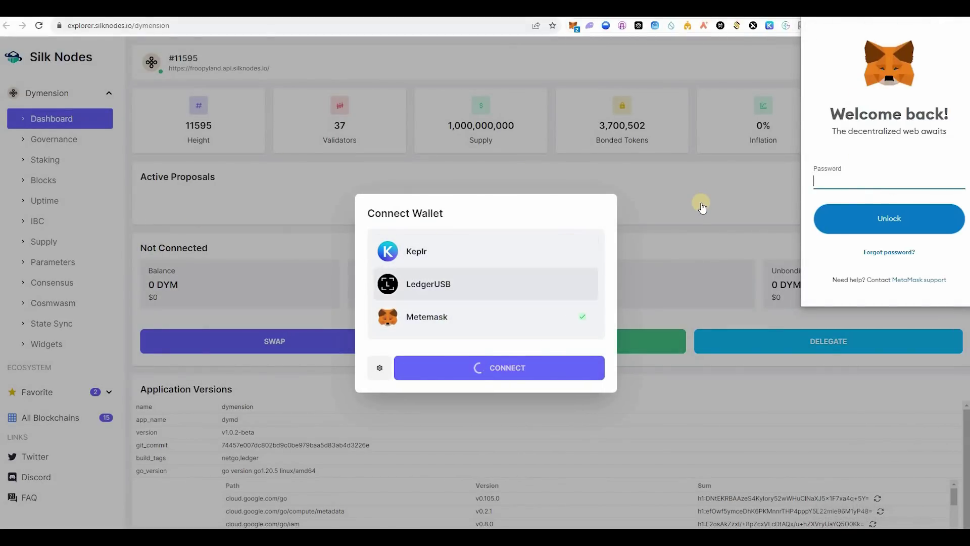
left_click(927, 284)
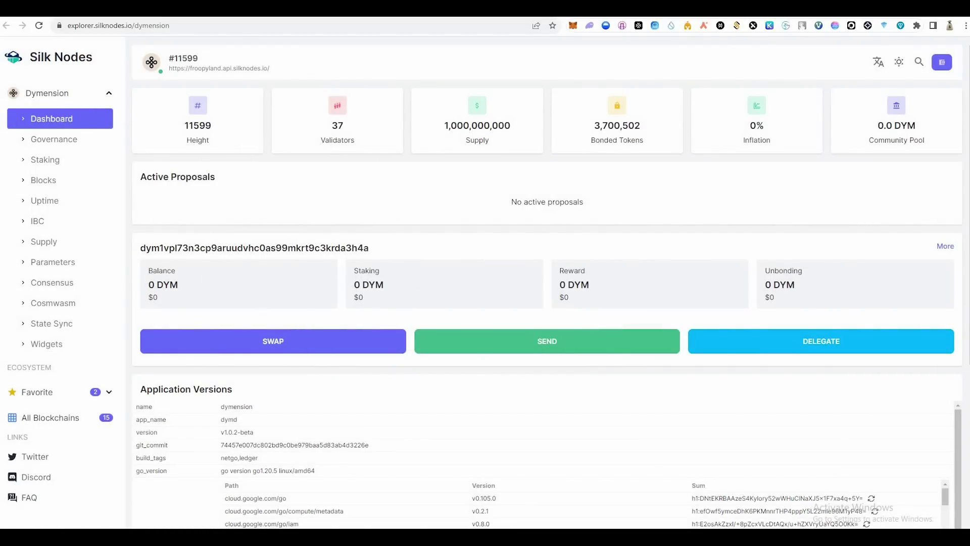
Step: Copy the wallet's dym address from the account menu and go to Discord
left_click(941, 71)
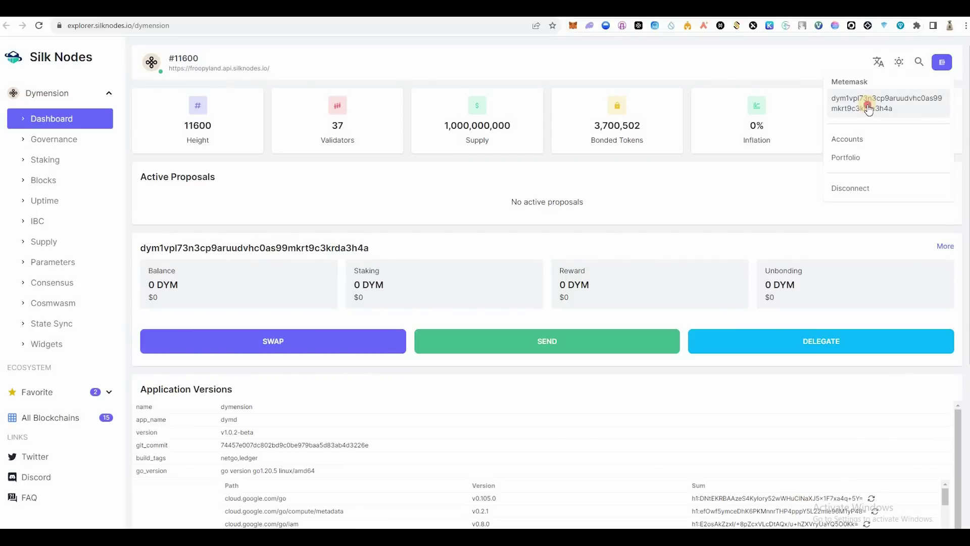
left_click(868, 109)
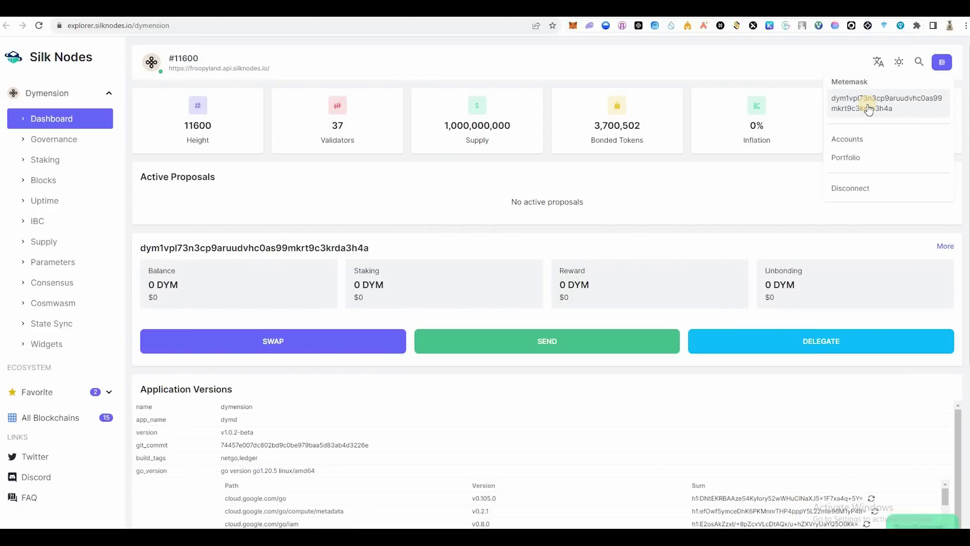
double_click(868, 109)
right_click(868, 109)
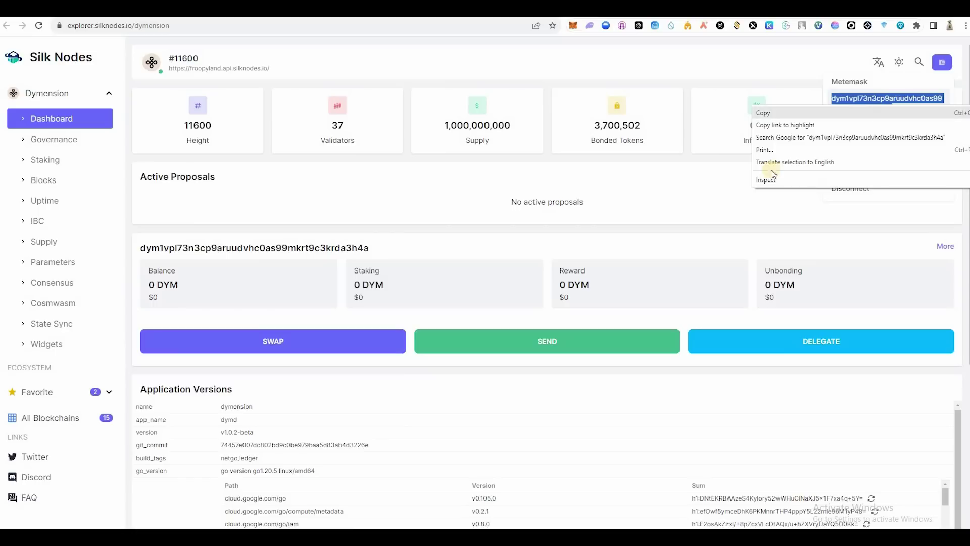
left_click(773, 112)
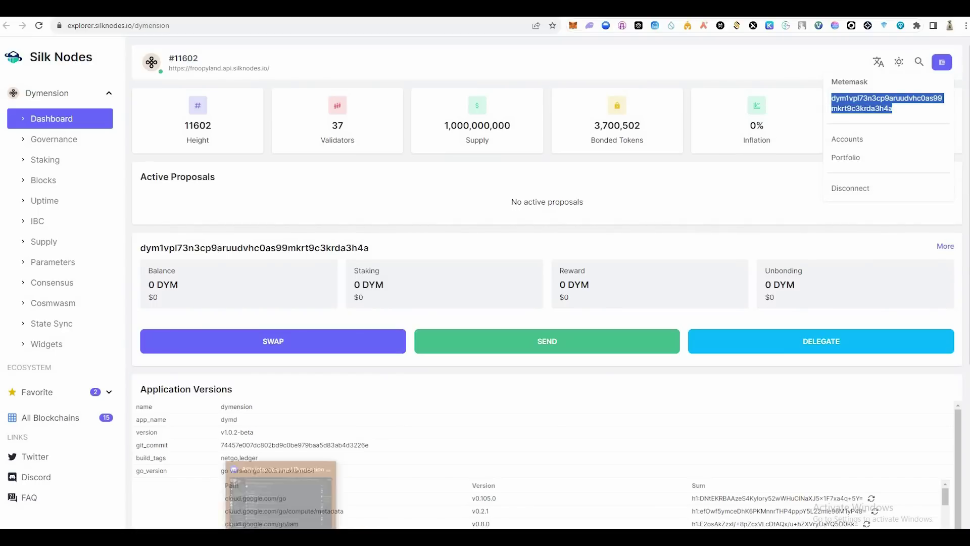
left_click(282, 490)
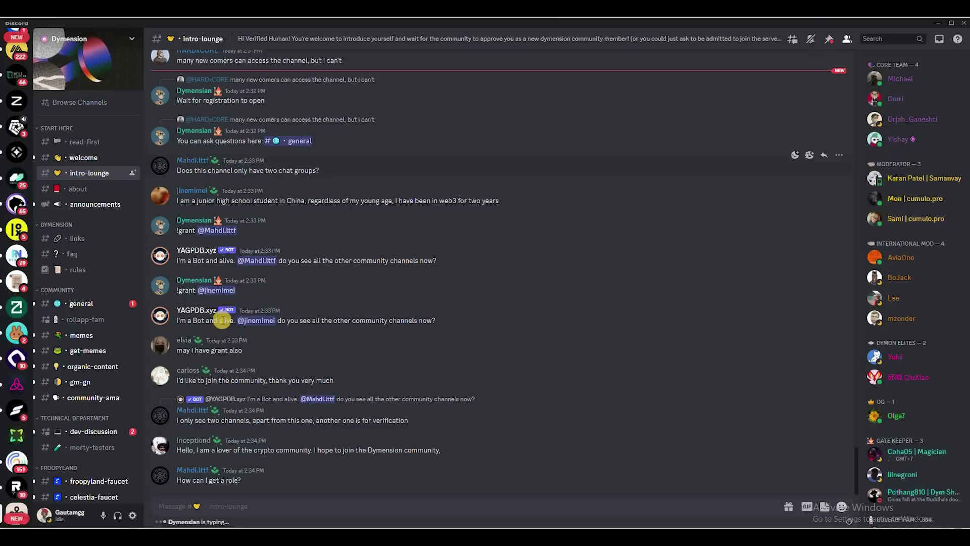
Step: Post a $request with the copied dym address in #froopyland-faucet, then return to the explorer
scroll(212, 187, "up", 3)
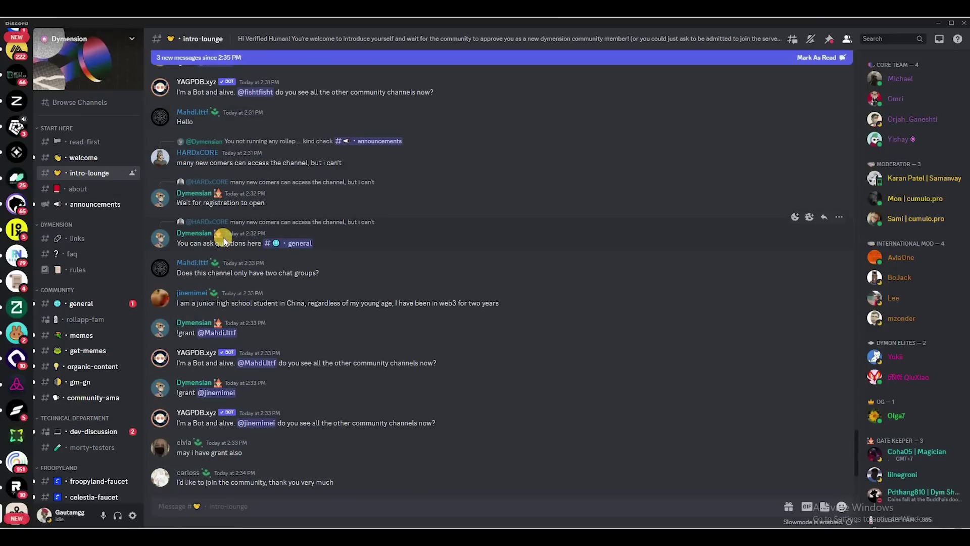
scroll(224, 240, "down", 5)
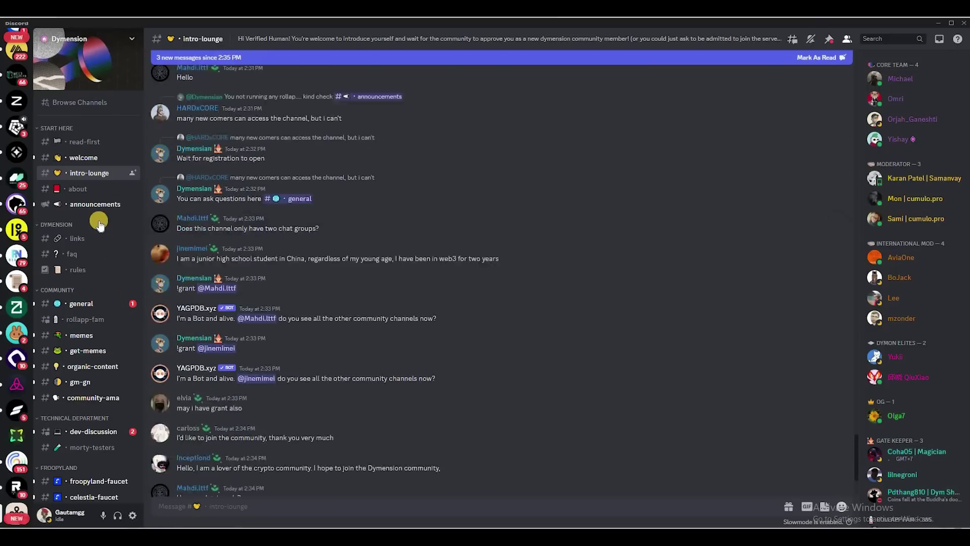
scroll(97, 412, "down", 3)
scroll(84, 422, "down", 5)
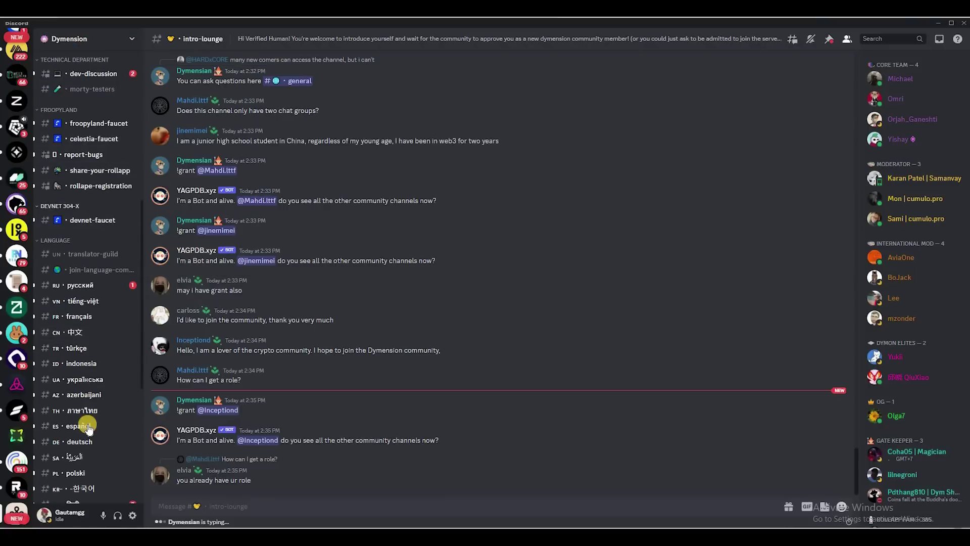
scroll(86, 415, "up", 8)
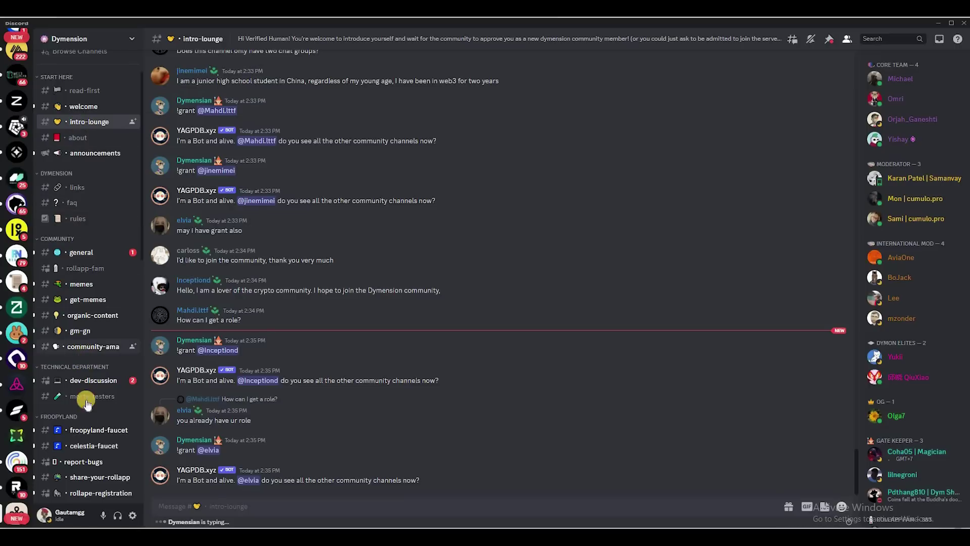
scroll(86, 396, "down", 4)
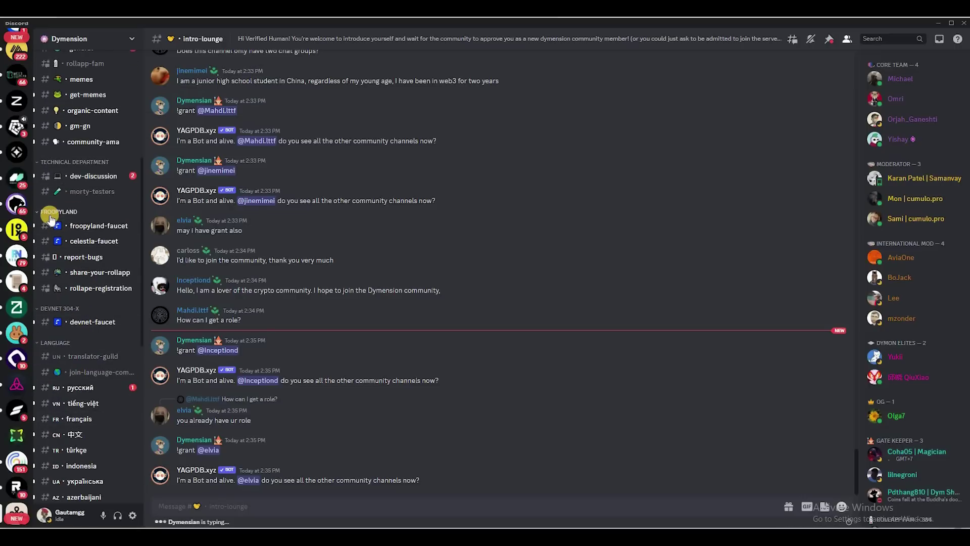
left_click(80, 231)
type("$request dym1vpl73n3cp9aruudvhc0as99mkrt9c3krda3h4a")
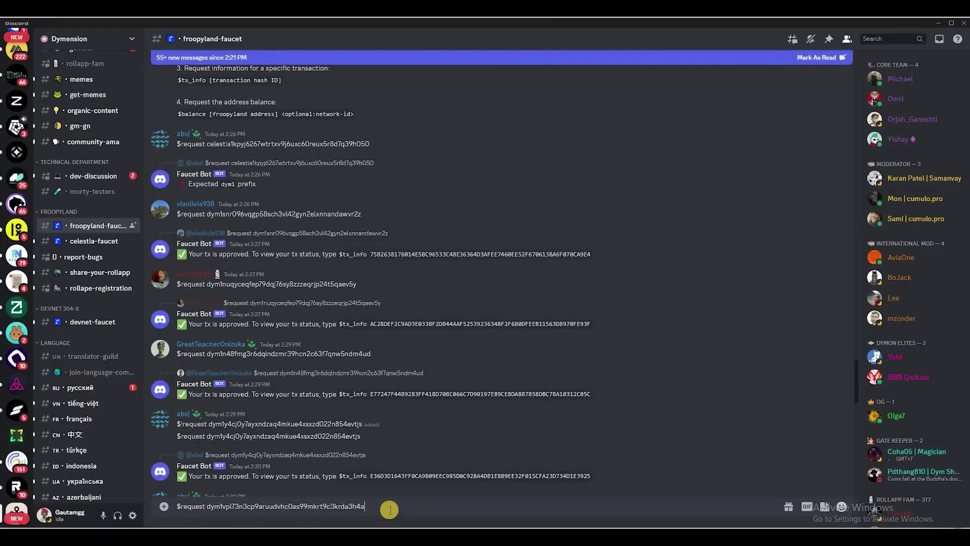
key("Return")
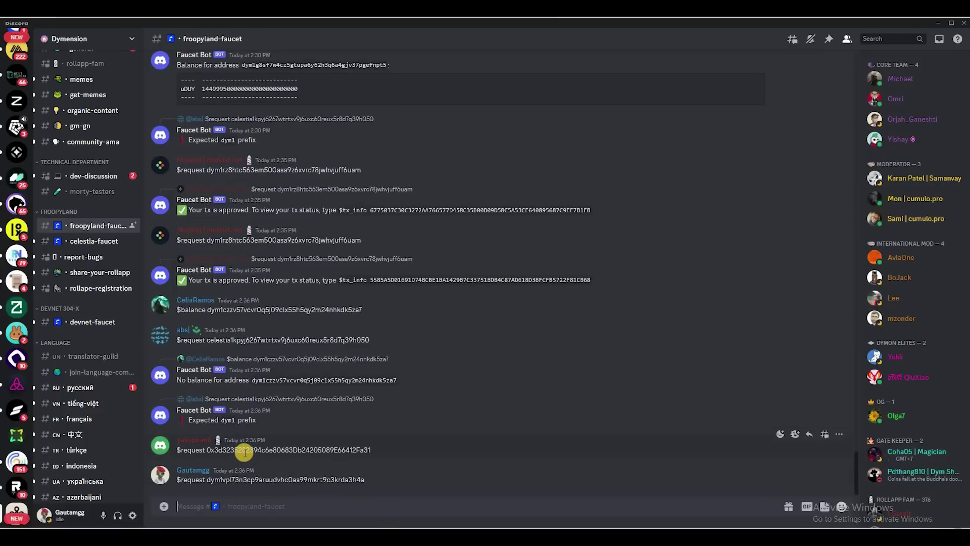
key("alt+Tab")
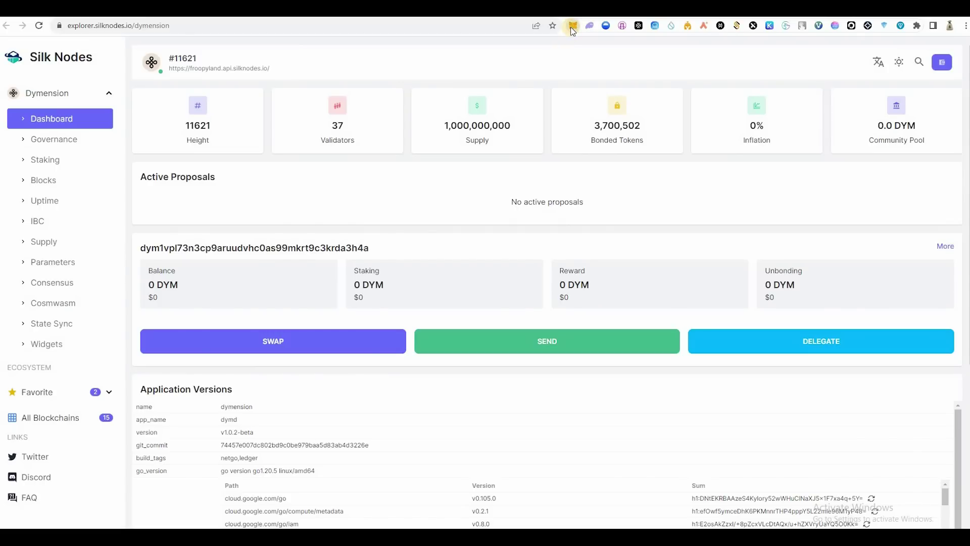
Step: Connect MetaMask to the portal and check that the wallet shows 972 DYM
left_click(572, 26)
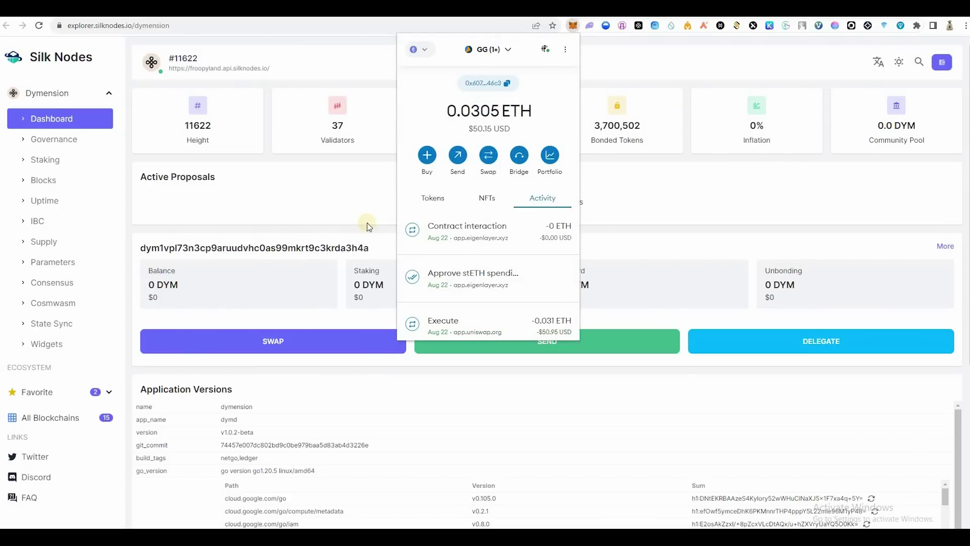
key("Escape")
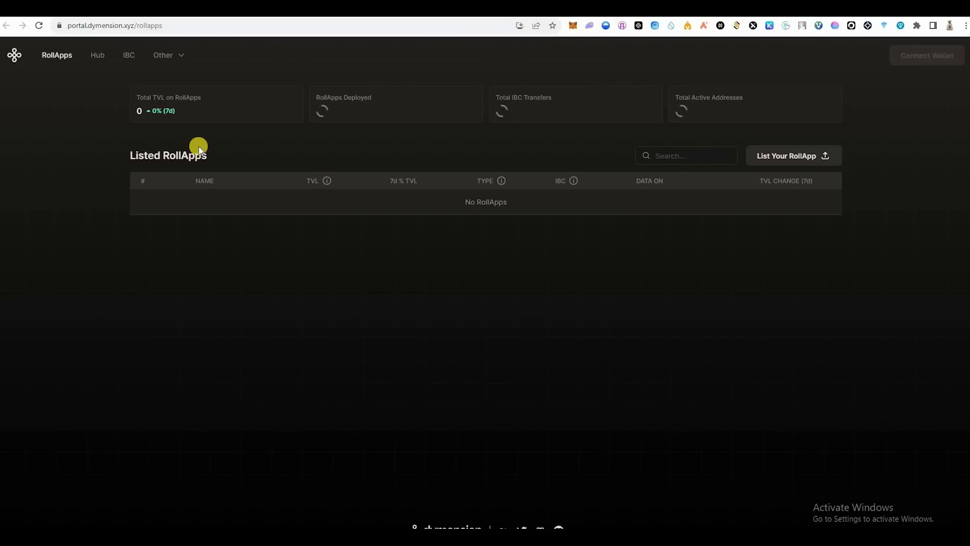
left_click(931, 58)
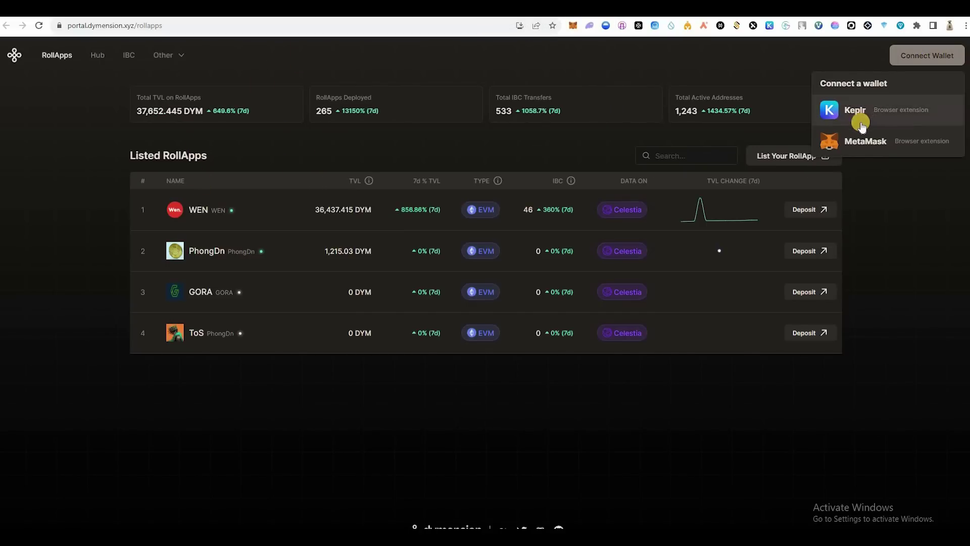
left_click(854, 150)
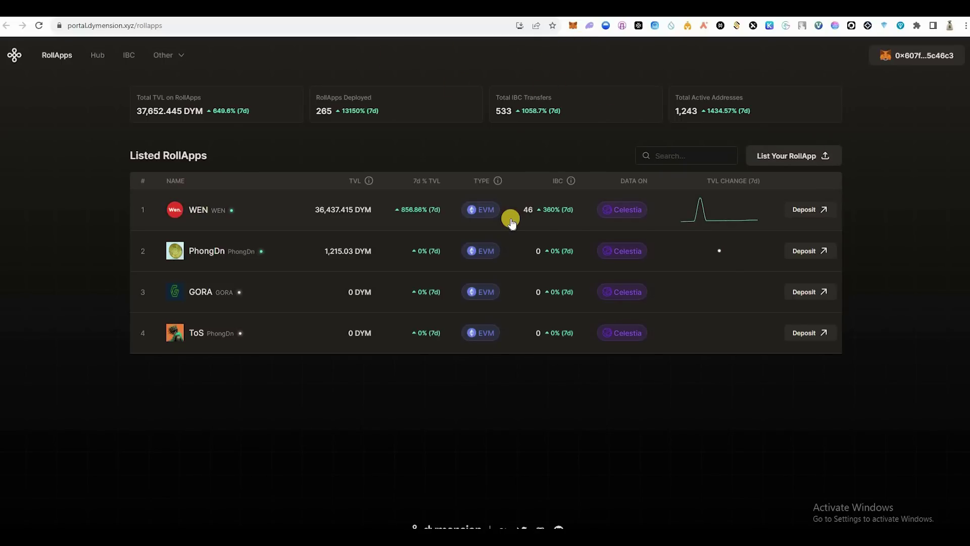
key("alt+shift+m")
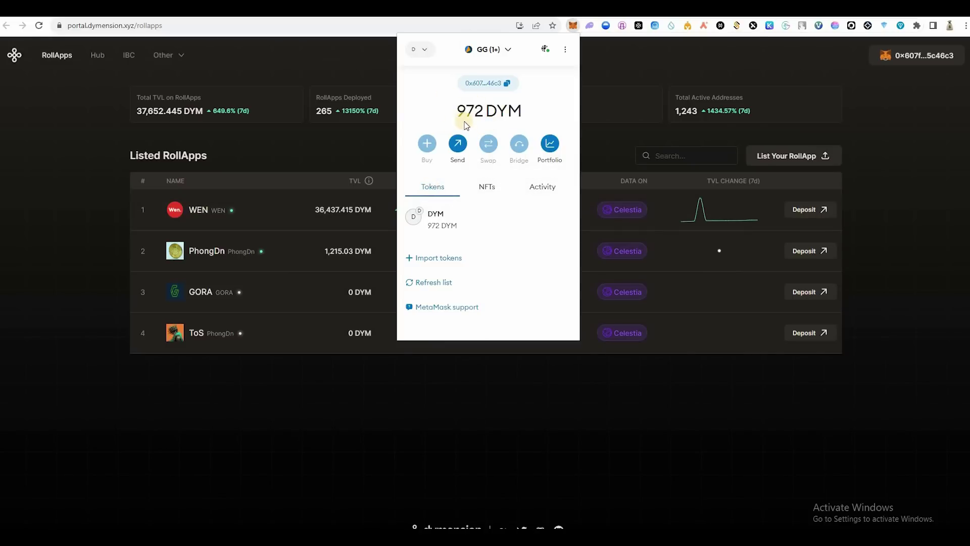
left_click(249, 139)
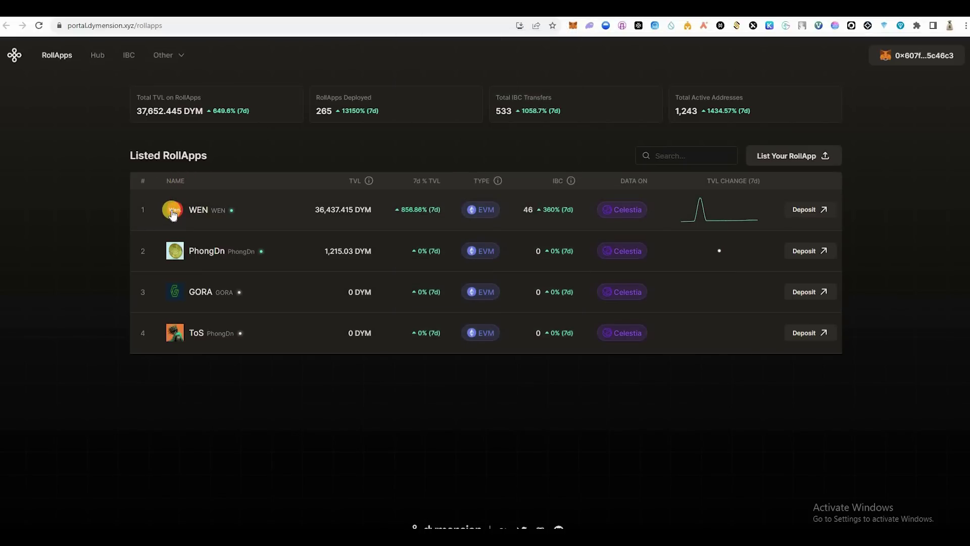
Step: Deposit 15 DYM into the WEN RollApp and sign the transfer in MetaMask
left_click(810, 211)
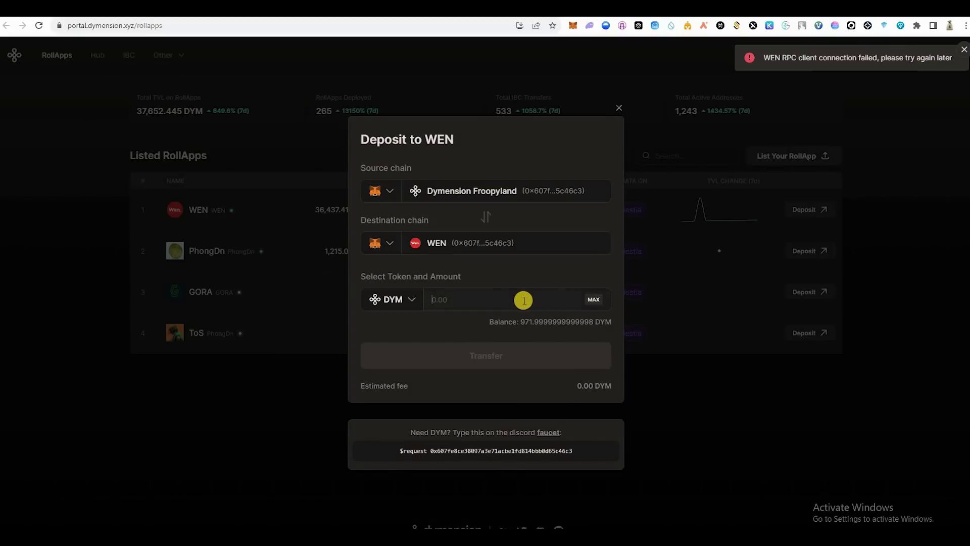
type("15")
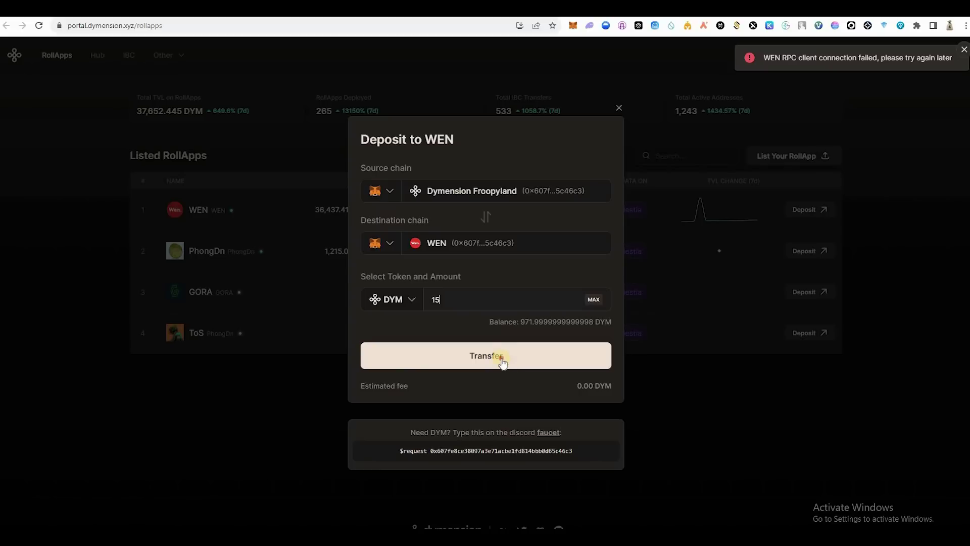
key("Return")
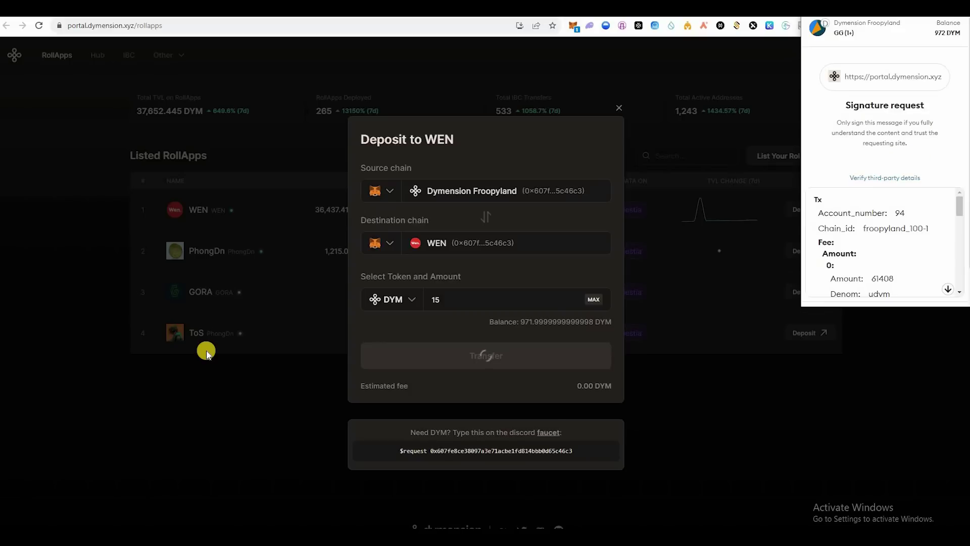
scroll(904, 293, "down", 3)
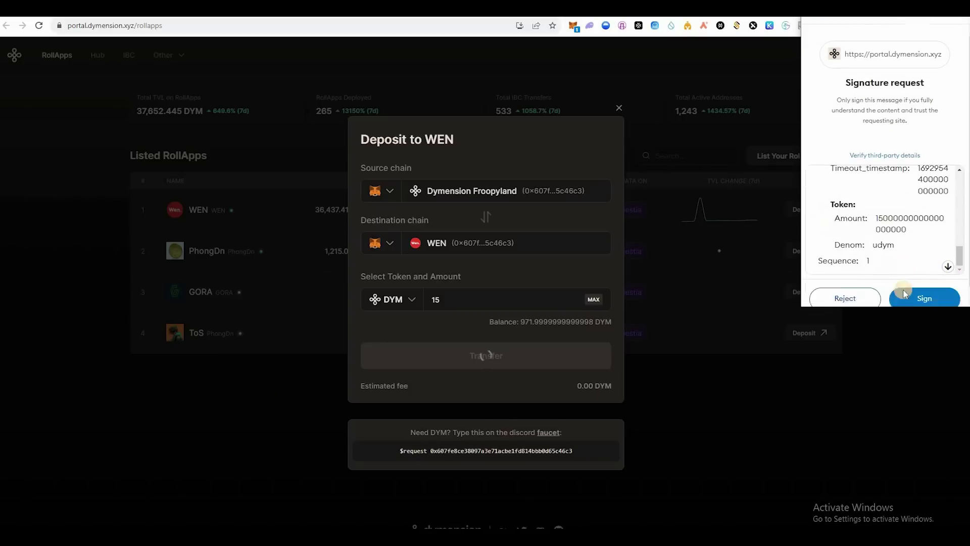
left_click(925, 296)
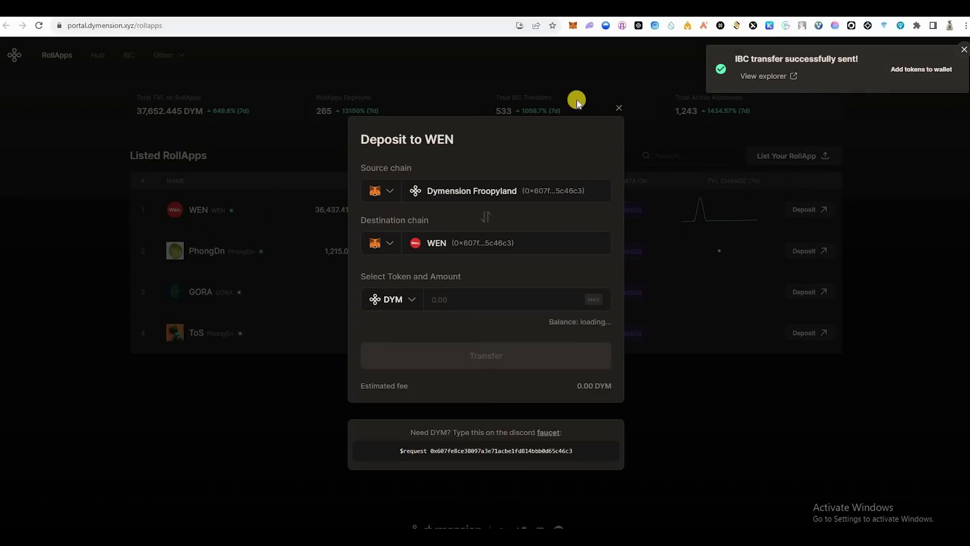
left_click(616, 108)
Step: Send a 12 DYM deposit to PhongDn, then open and close GORA's deposit form
left_click(819, 251)
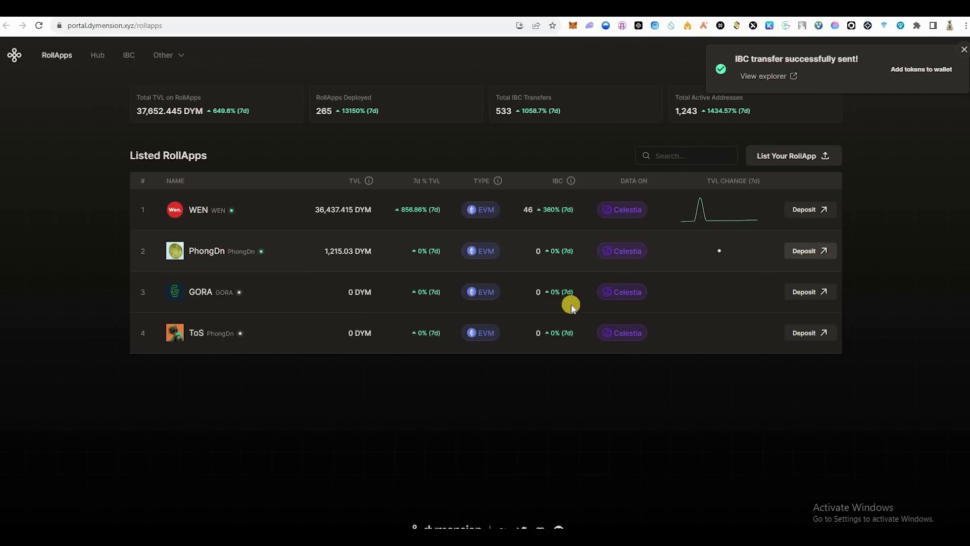
left_click(486, 299)
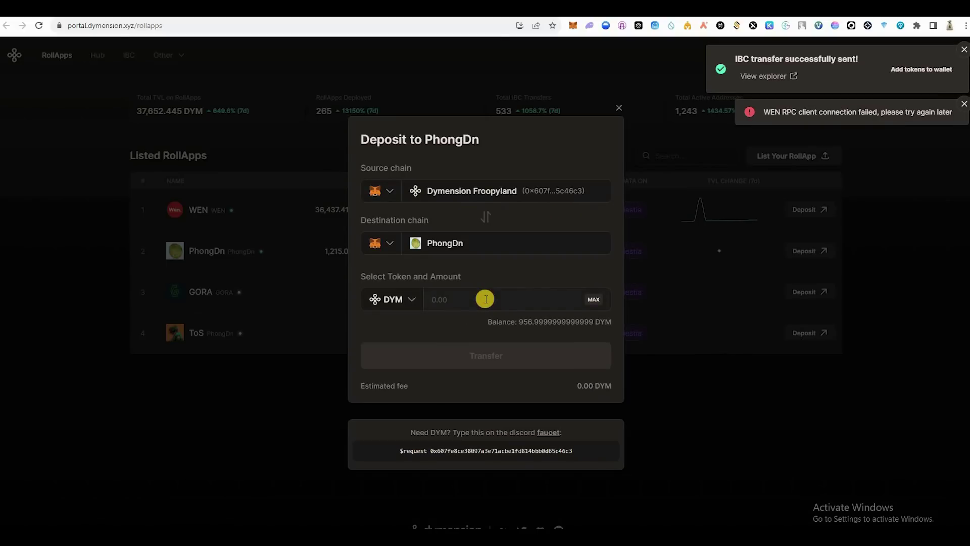
type("12")
left_click(486, 356)
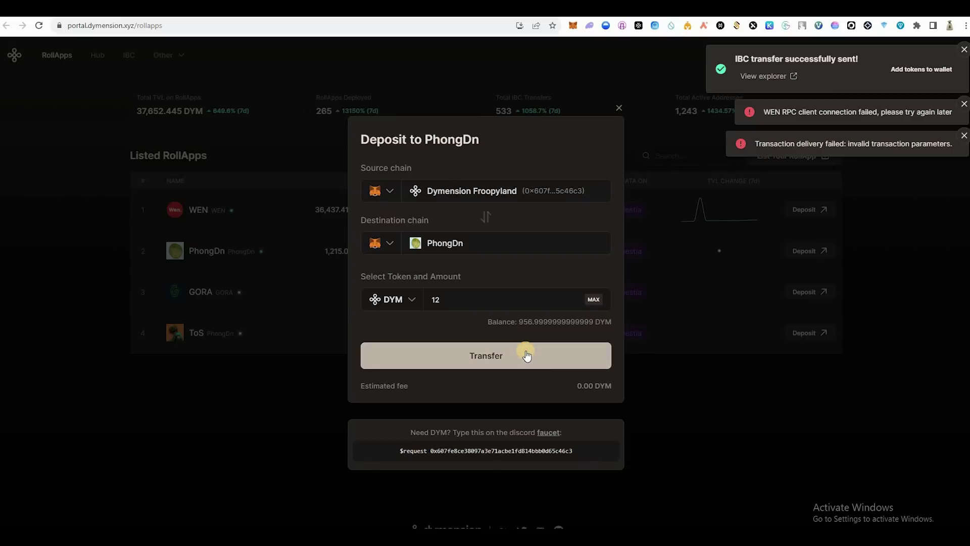
left_click(445, 242)
left_click(526, 263)
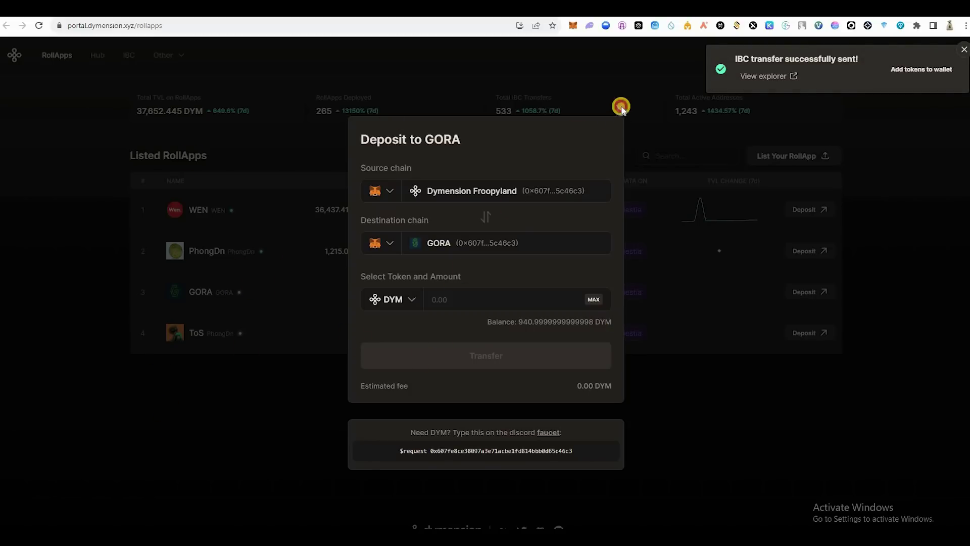
left_click(339, 251)
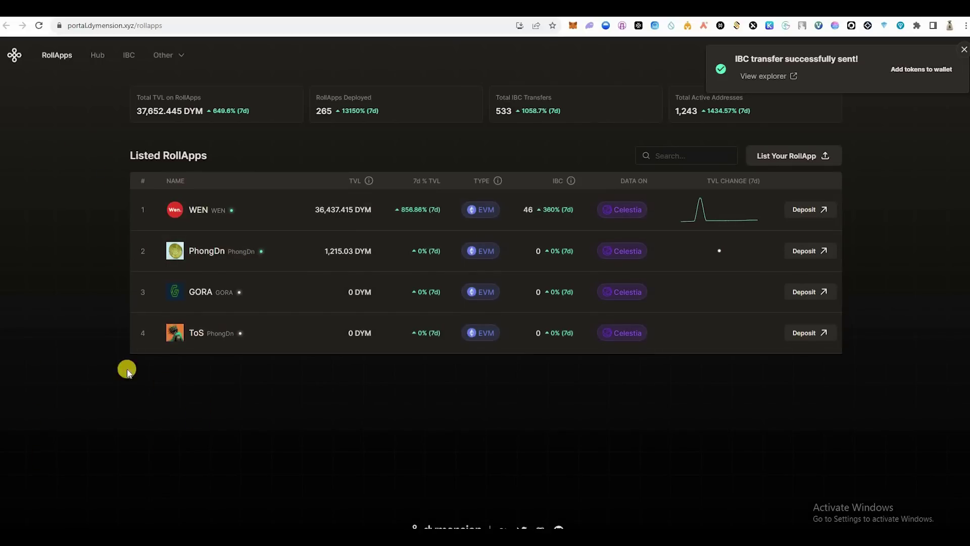
Step: Look over the IBC page and smart-contract docs, then open the List Your RollApp Typeform
left_click(6, 25)
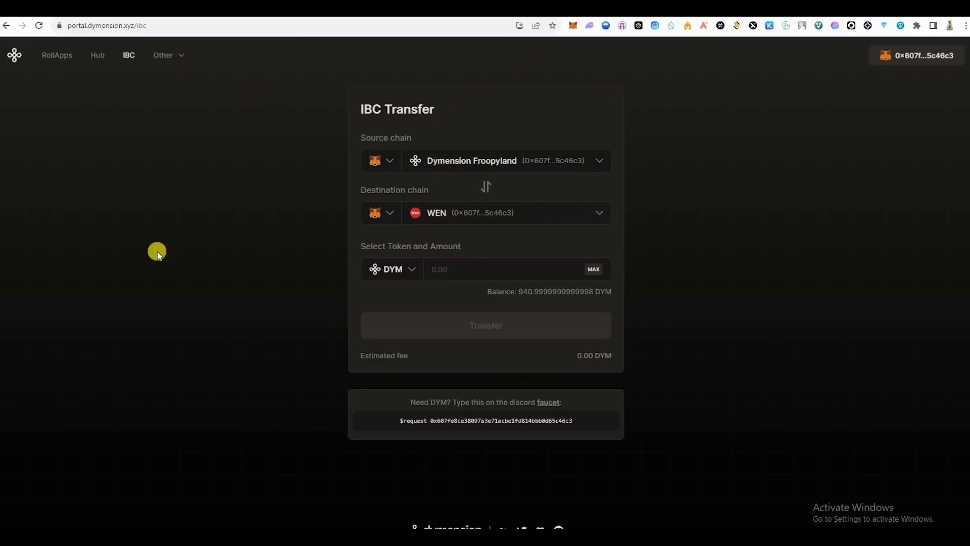
key("ctrl+Tab")
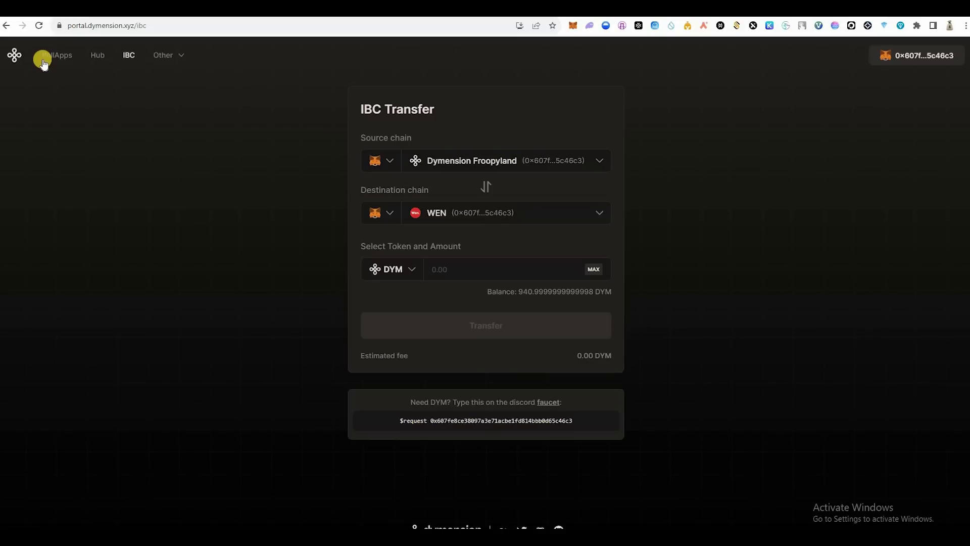
left_click(44, 59)
left_click(809, 156)
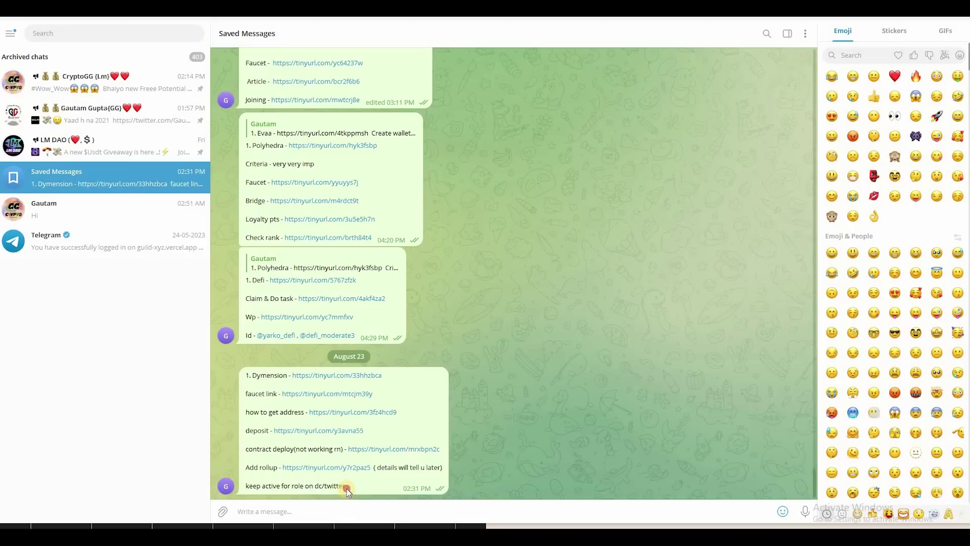
left_click_drag(347, 488, 248, 487)
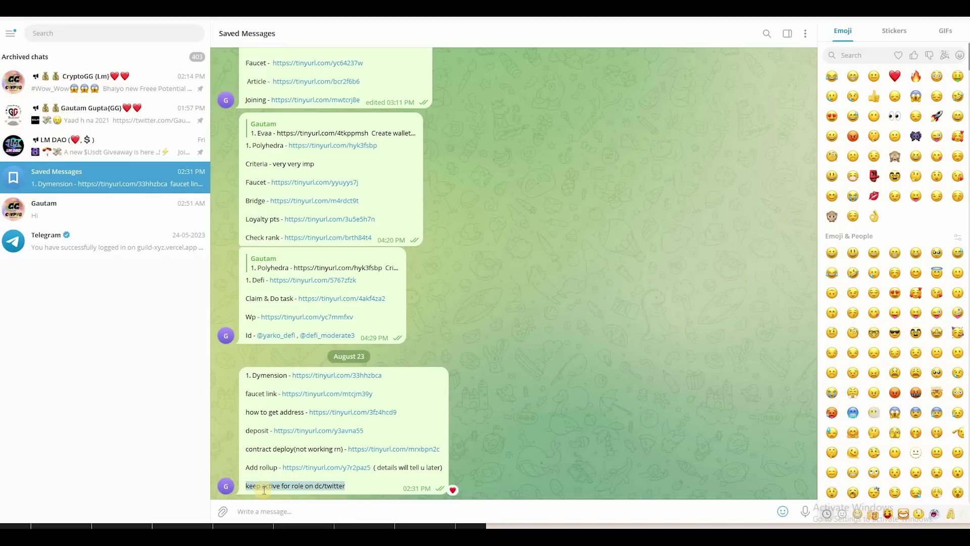
Step: Review the Add rollup step in the Telegram notes, then go to the ZTX post tab
left_click(263, 489)
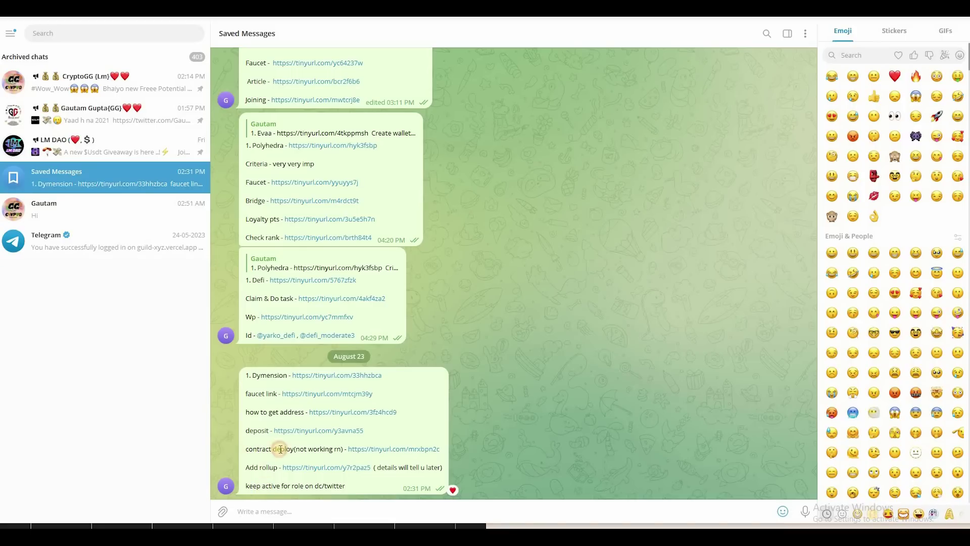
left_click_drag(249, 468, 278, 467)
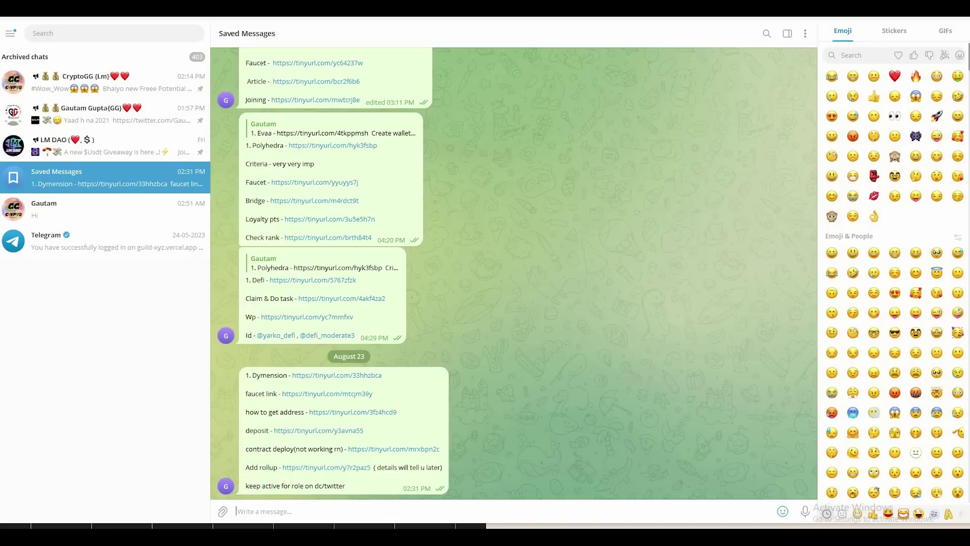
mouse_move(281, 496)
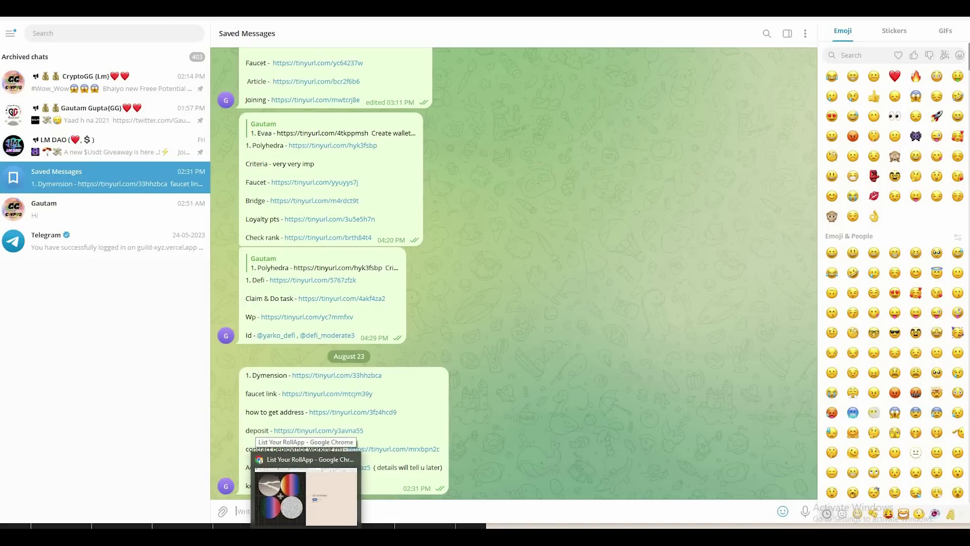
left_click(280, 496)
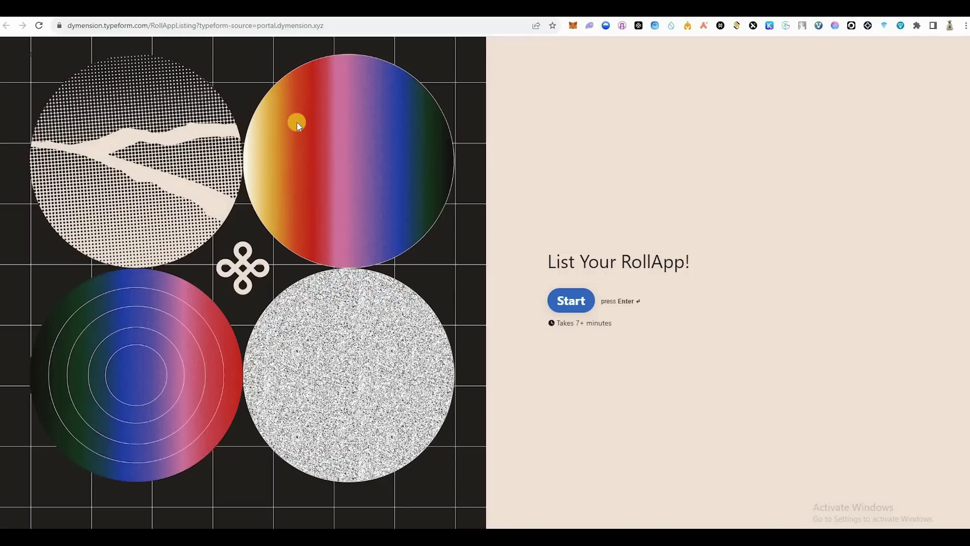
key("ctrl+Tab")
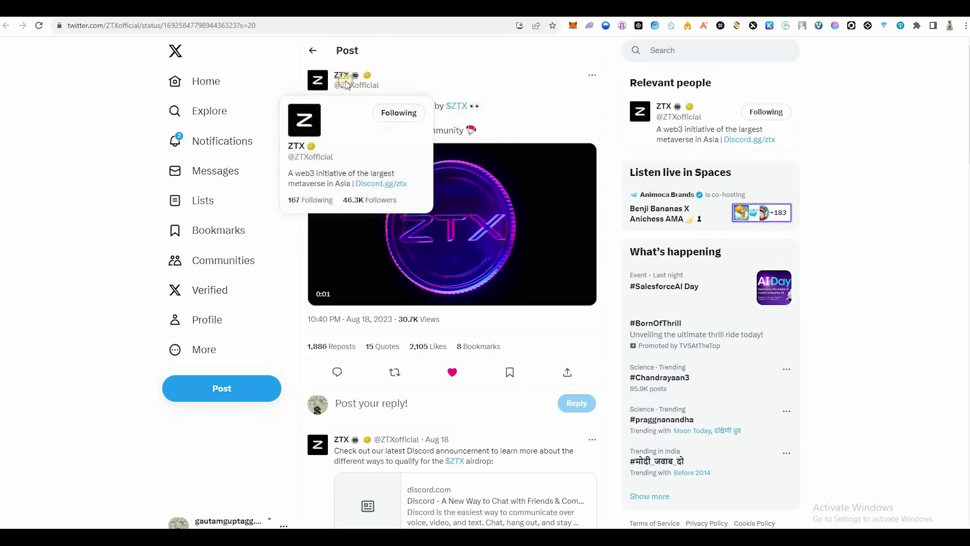
right_click(347, 85)
key("Escape")
left_click_drag(348, 85, 576, 311)
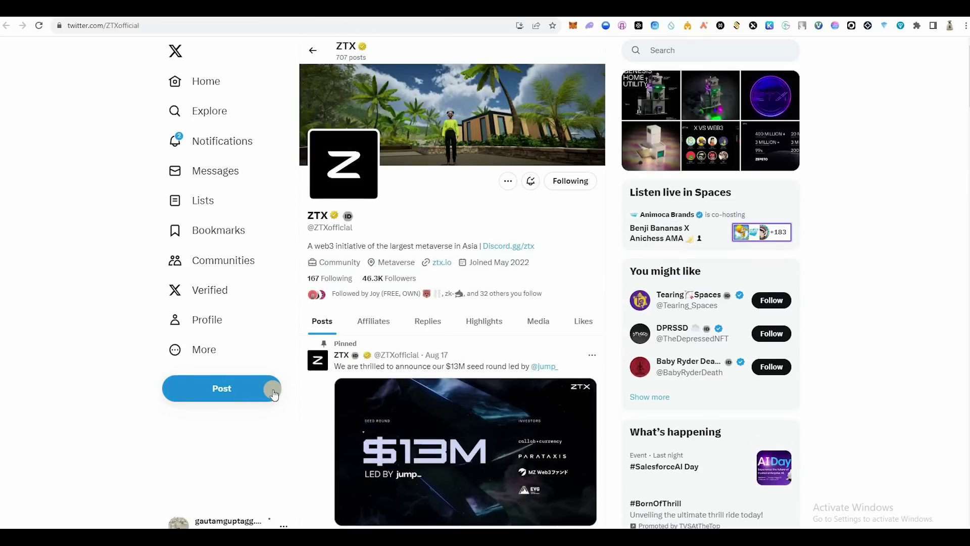
scroll(303, 391, "down", 7)
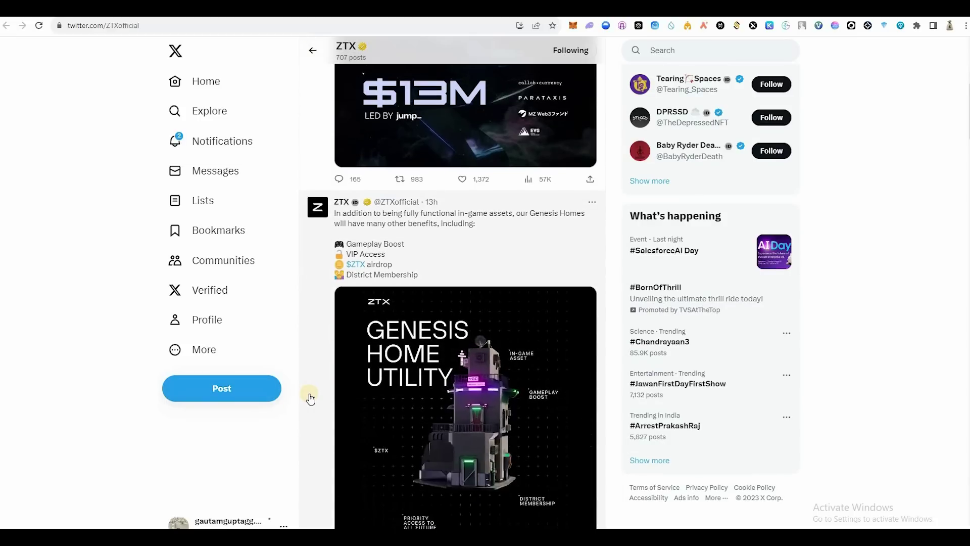
scroll(311, 398, "down", 7)
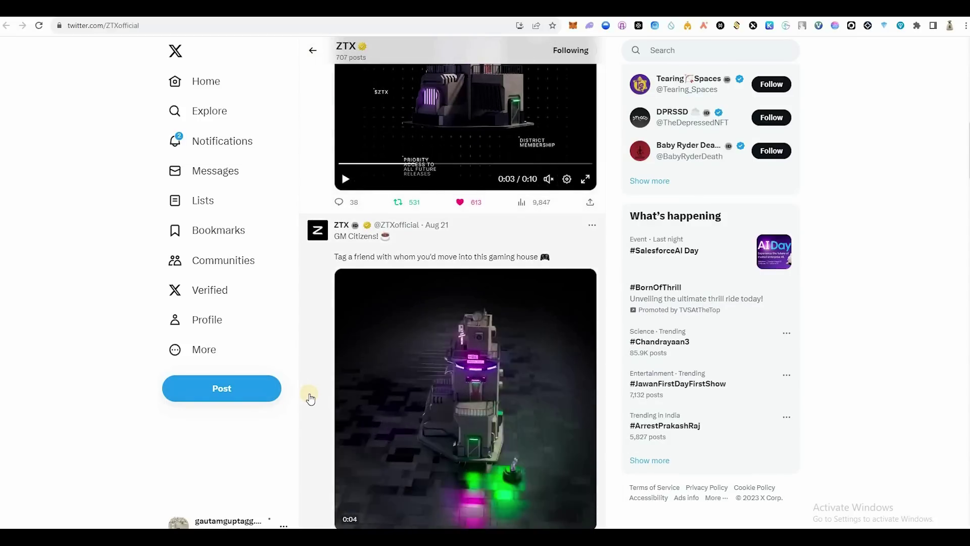
scroll(311, 399, "up", 10)
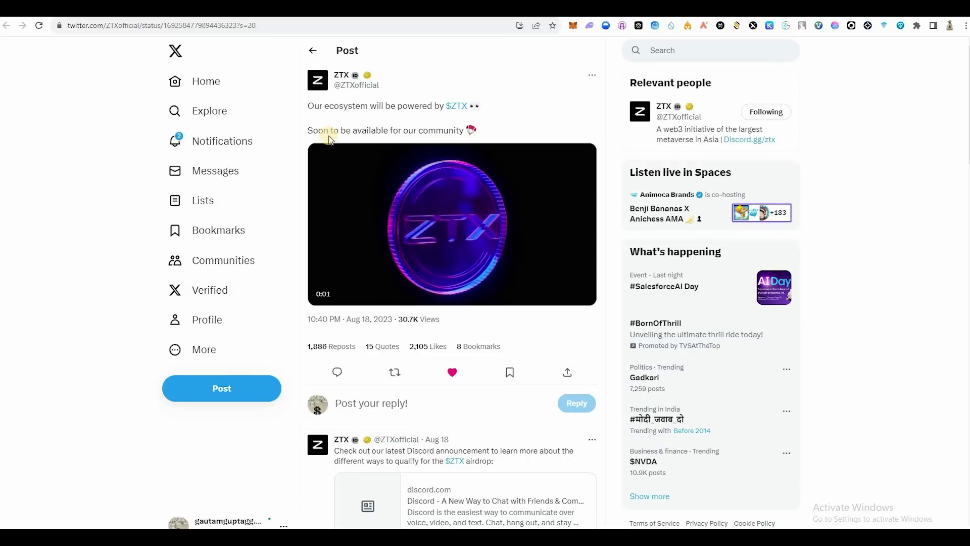
left_click_drag(308, 131, 475, 135)
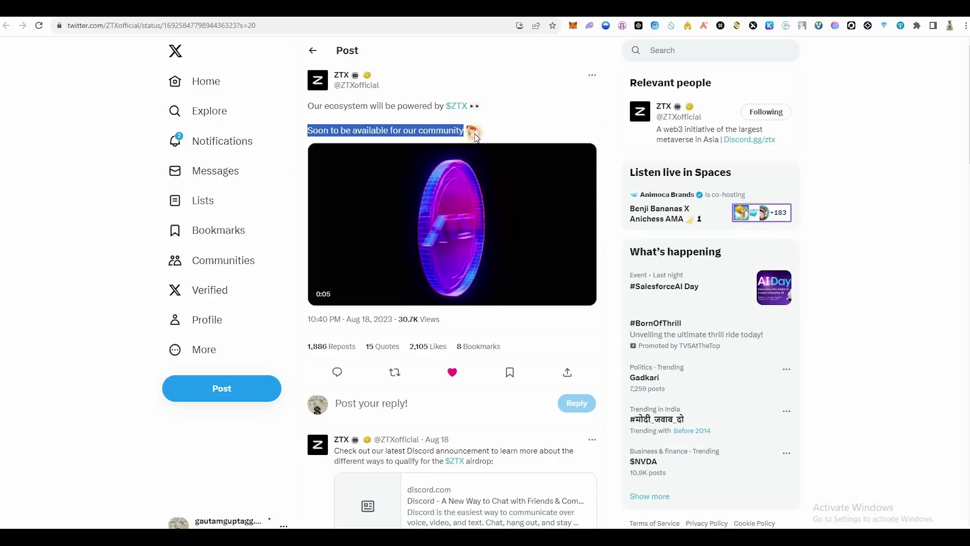
left_click(377, 215)
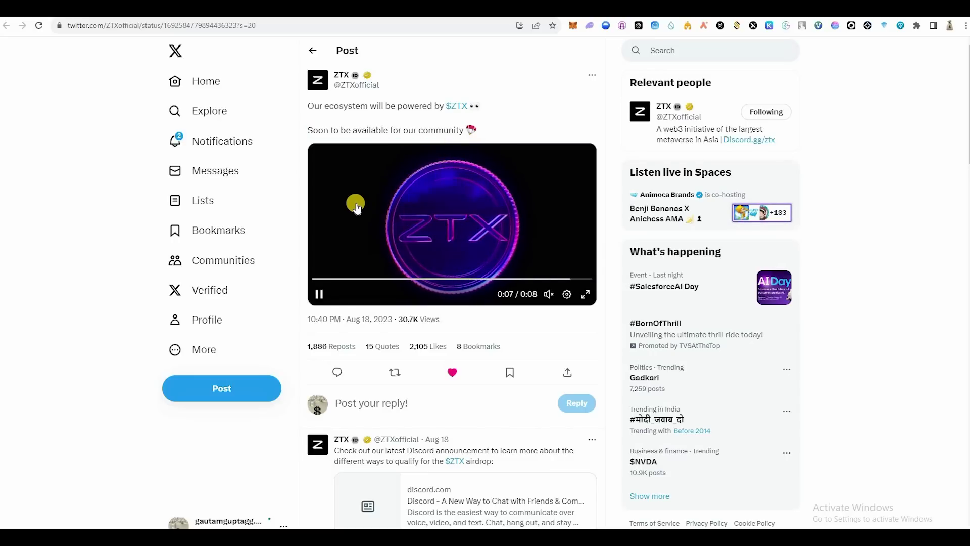
scroll(369, 314, "down", 2)
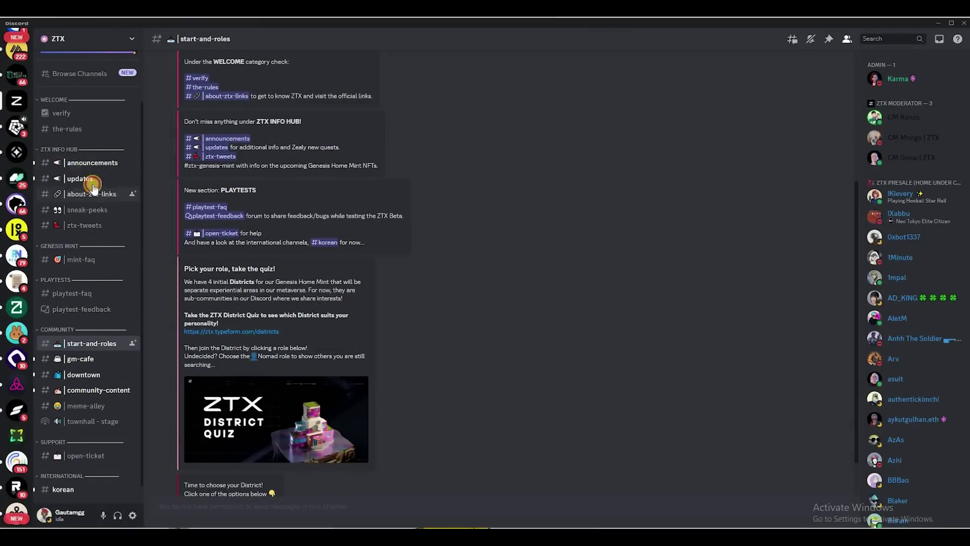
Step: In ZTX announcements, highlight the What is Zealy? and New Leaderboard paragraphs
left_click(92, 162)
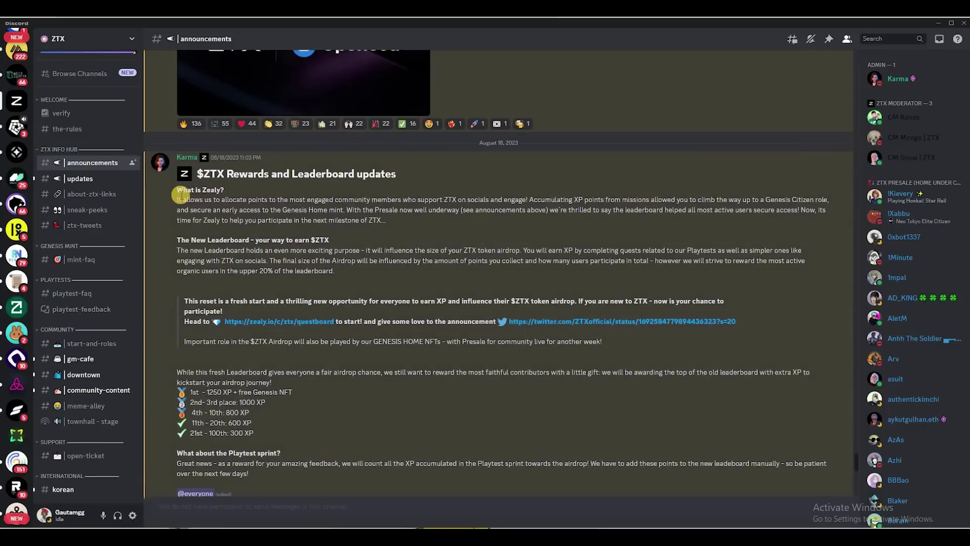
left_click_drag(176, 191, 404, 229)
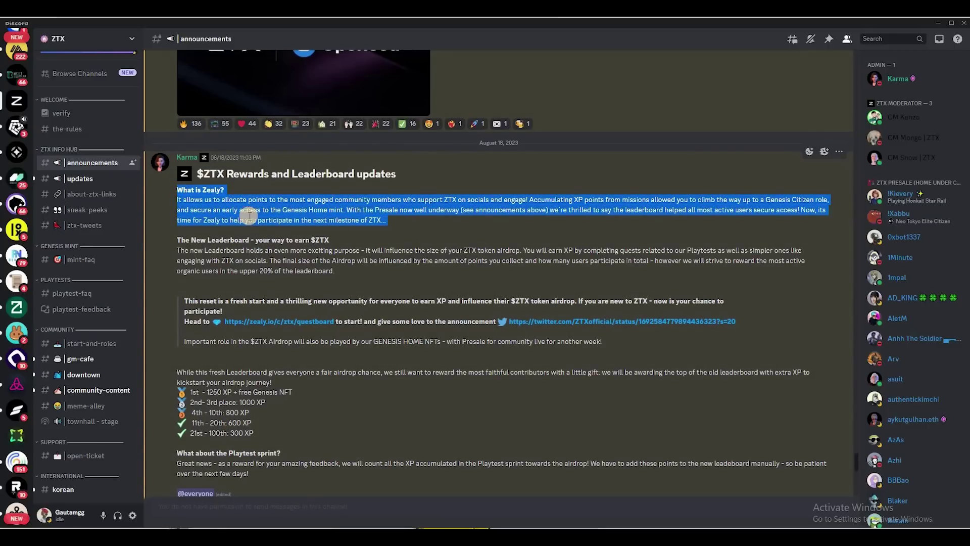
left_click(176, 246)
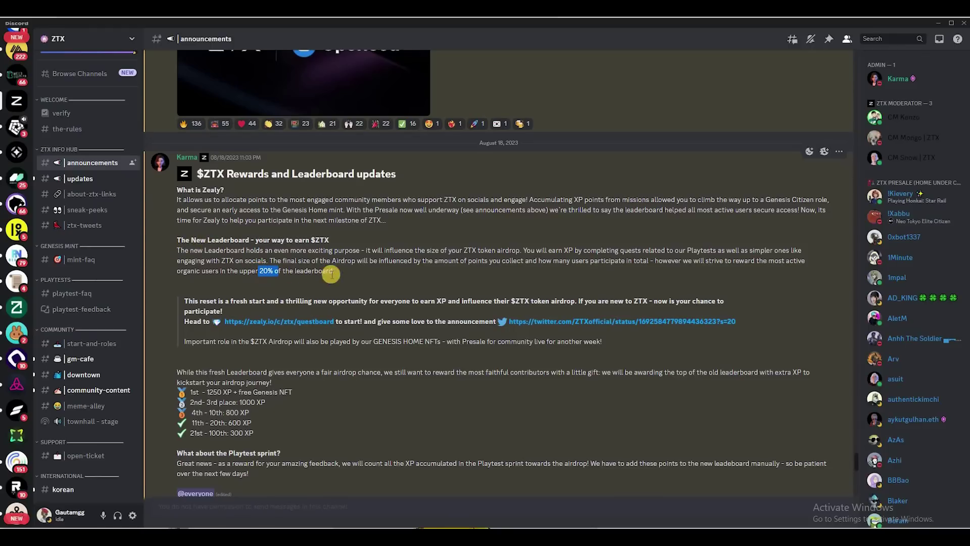
left_click(169, 239)
triple_click(169, 239)
left_click(171, 239)
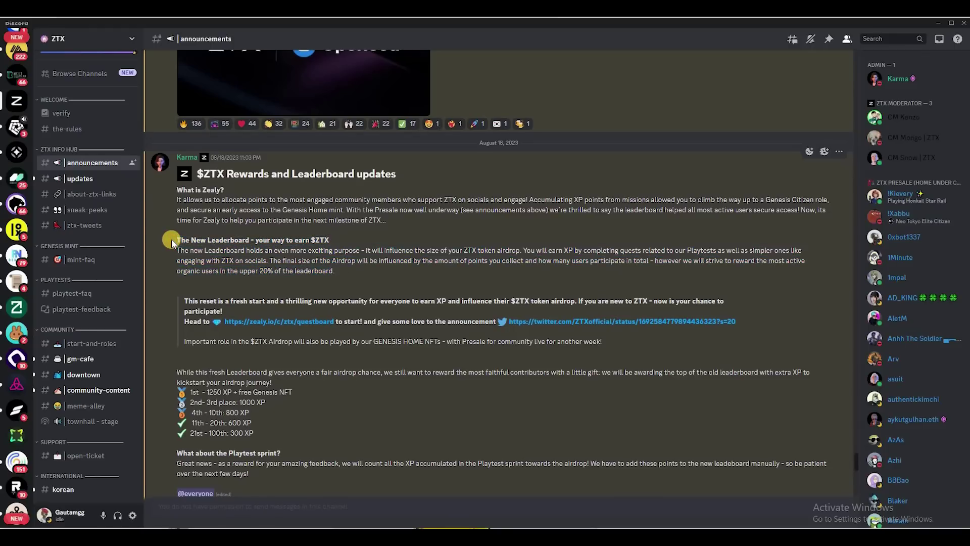
Step: Highlight the leaderboard reward tiers and Playtest sprint paragraphs, then minimize Discord
scroll(232, 293, "down", 3)
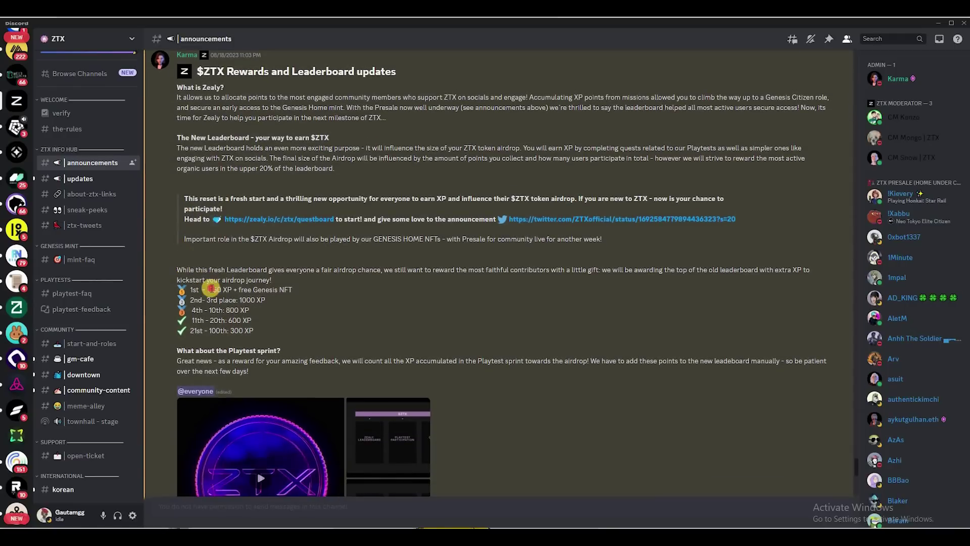
left_click(254, 314)
triple_click(254, 313)
left_click(199, 351)
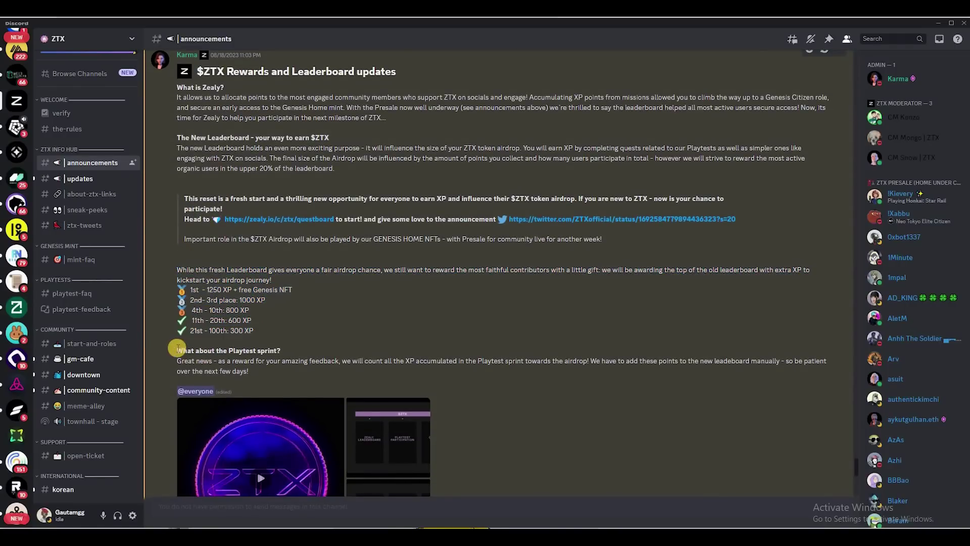
left_click_drag(176, 350, 272, 353)
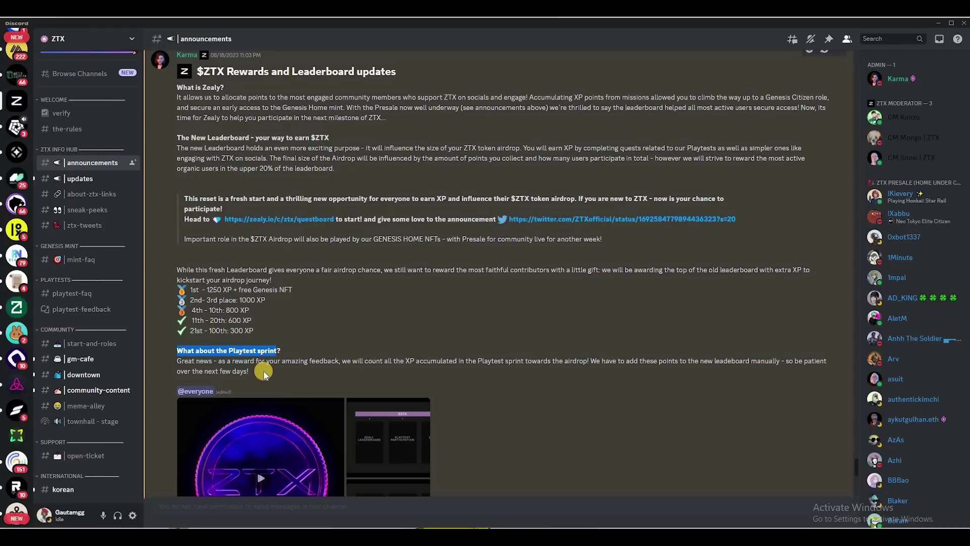
triple_click(218, 360)
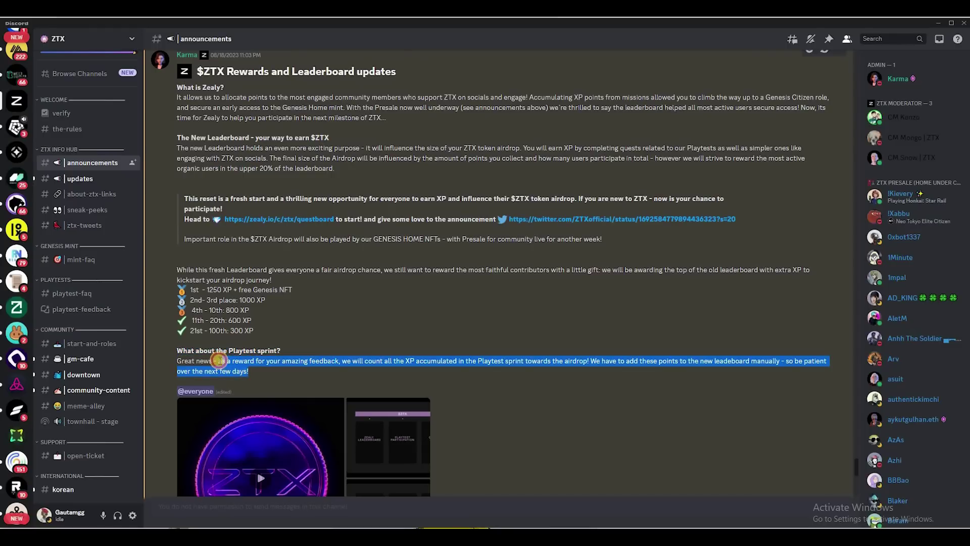
left_click(935, 24)
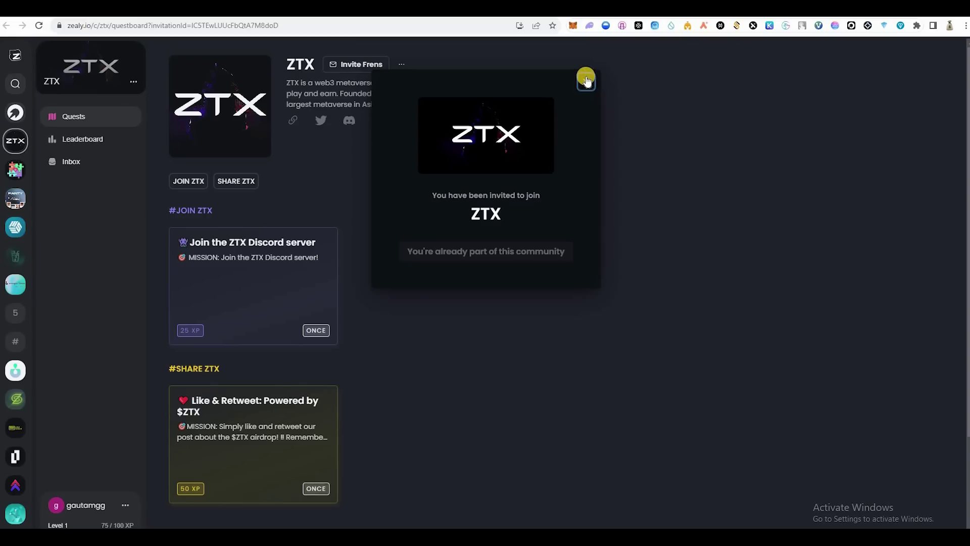
Step: Claim the Join the ZTX Discord and Like & Retweet quest rewards on the ZTX questboard
left_click(281, 248)
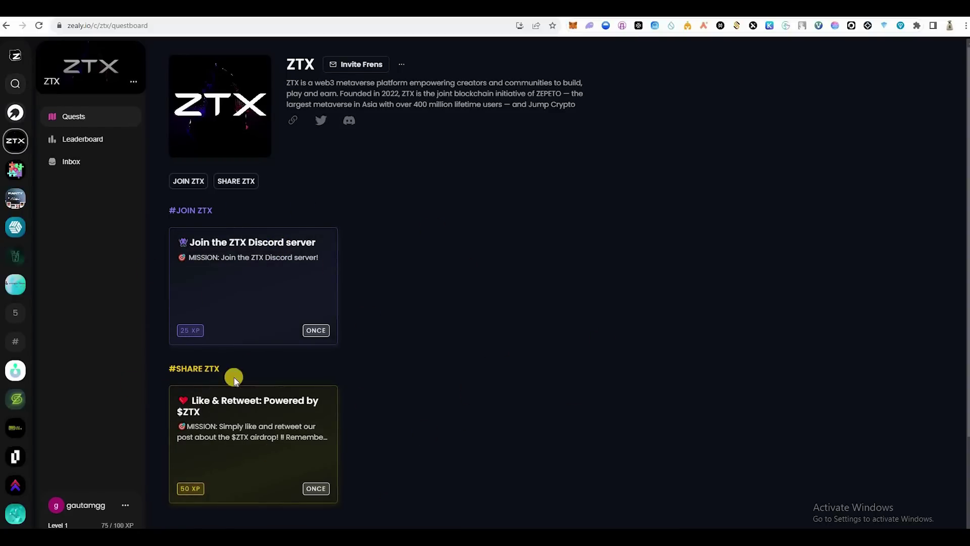
left_click(217, 263)
left_click(316, 259)
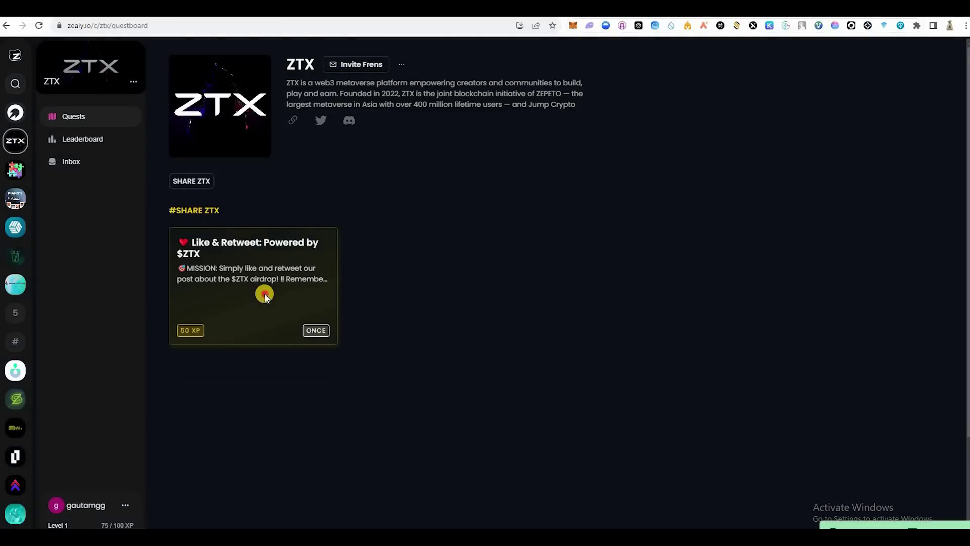
left_click(283, 296)
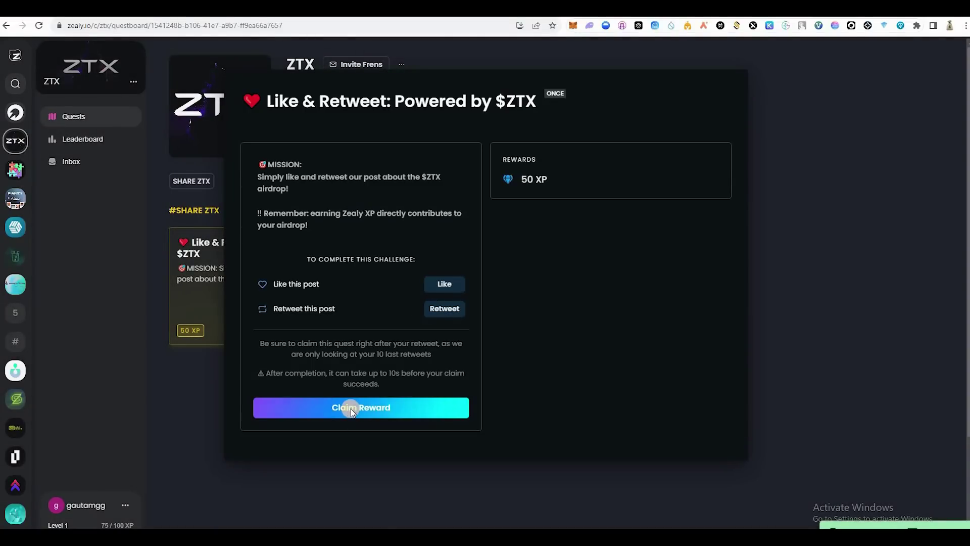
left_click(353, 410)
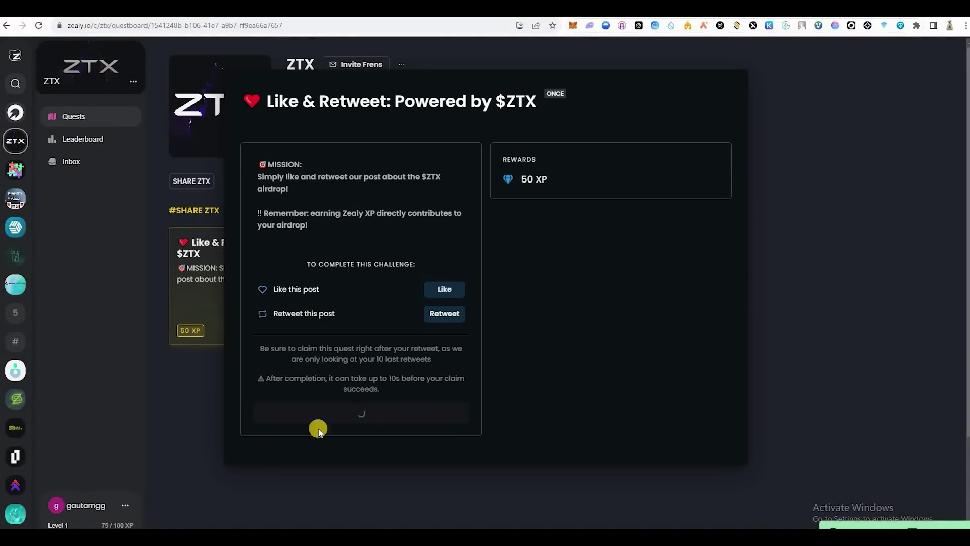
scroll(206, 424, "down", 4)
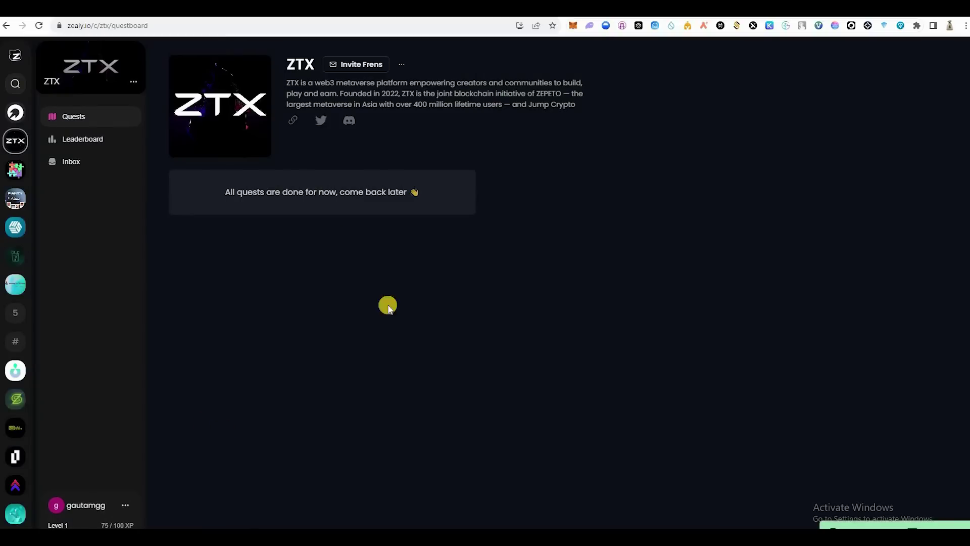
left_click(402, 61)
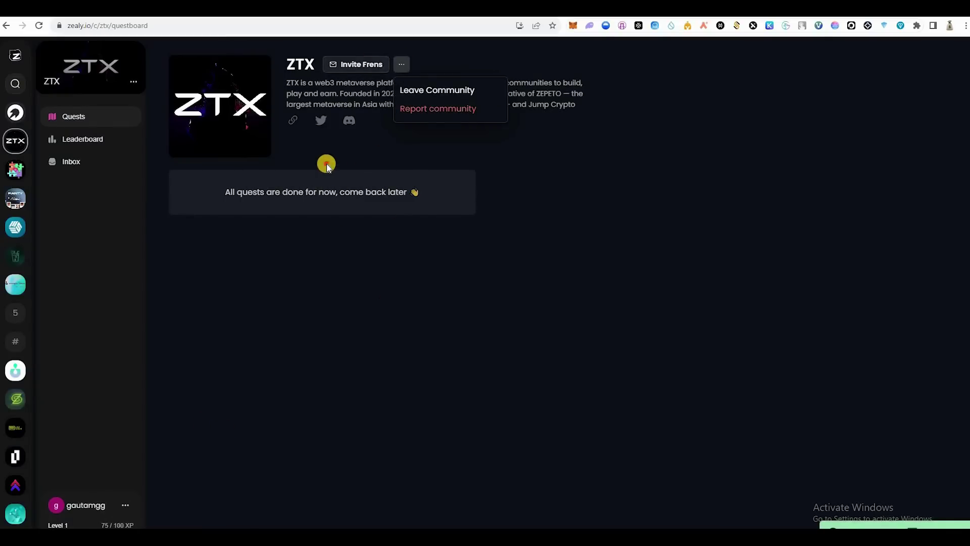
left_click(325, 163)
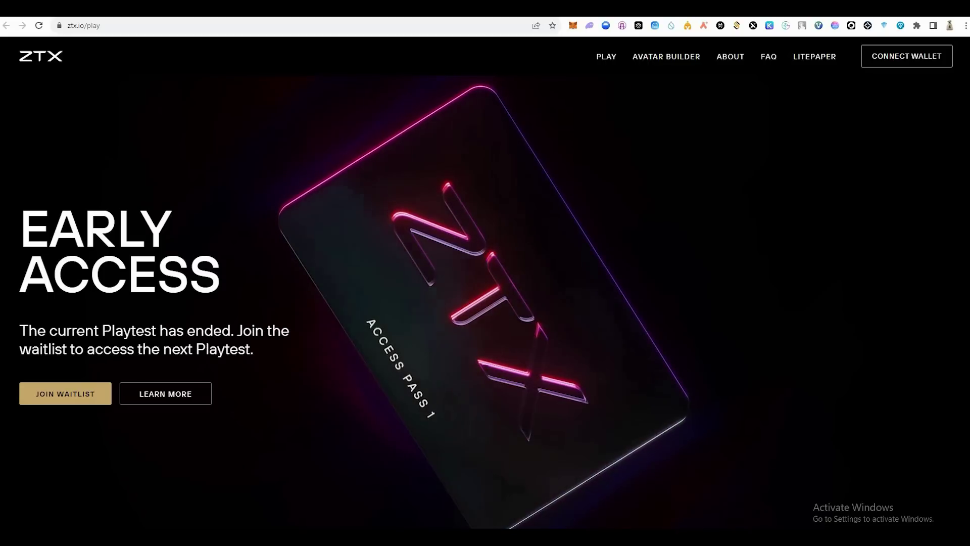
Step: Open the ZTX waitlist form, focus its Email Address field, then close it without submitting
left_click(73, 395)
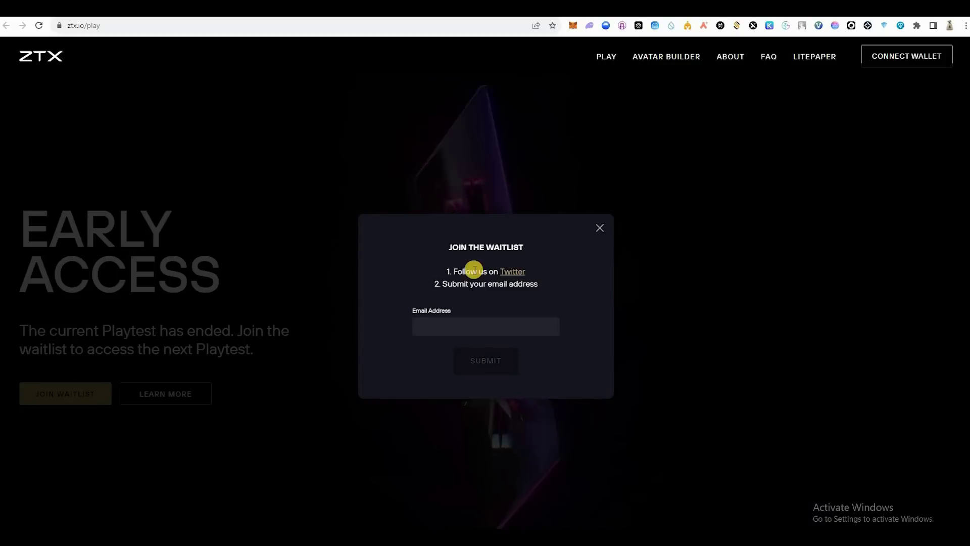
left_click(439, 319)
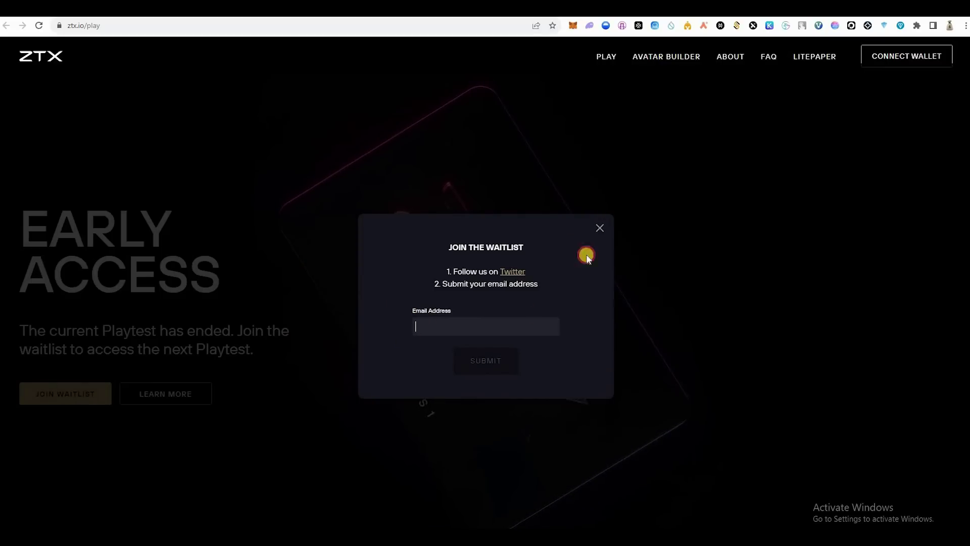
left_click(208, 200)
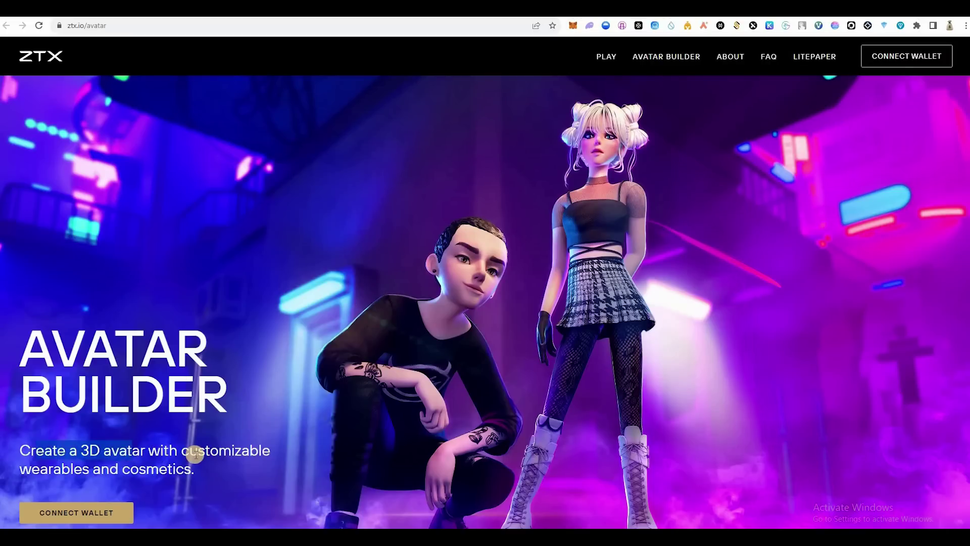
Step: Connect MetaMask to ZTX and start a new avatar from the purple-haired preset
left_click(126, 512)
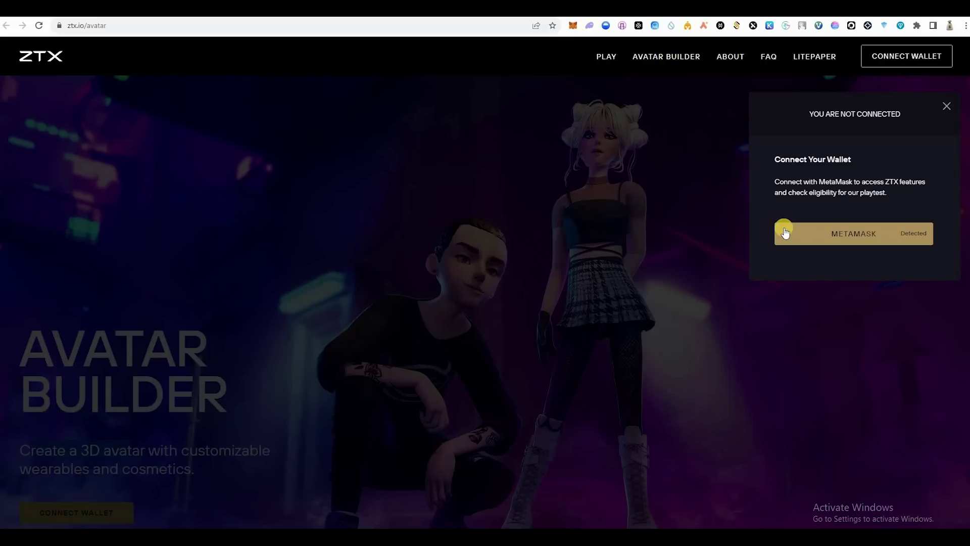
left_click(785, 232)
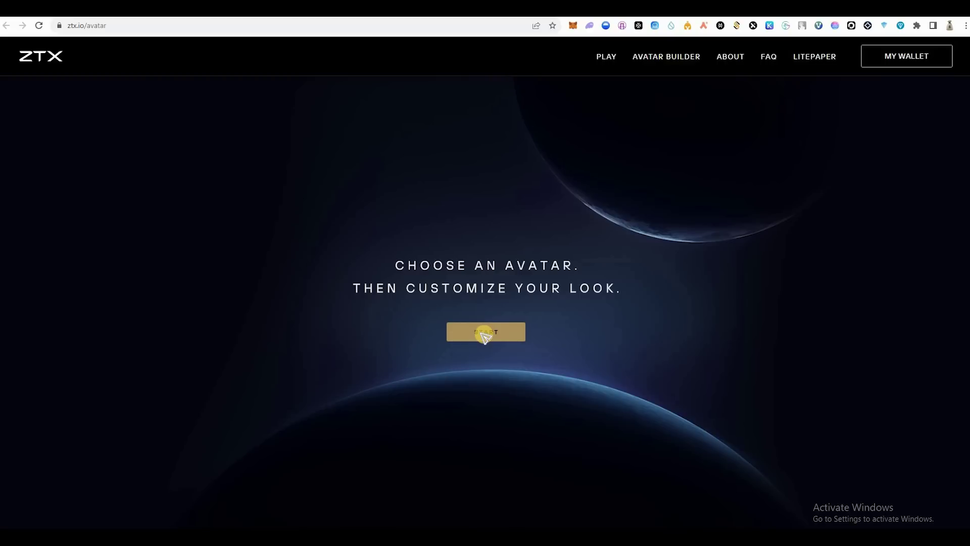
left_click(485, 332)
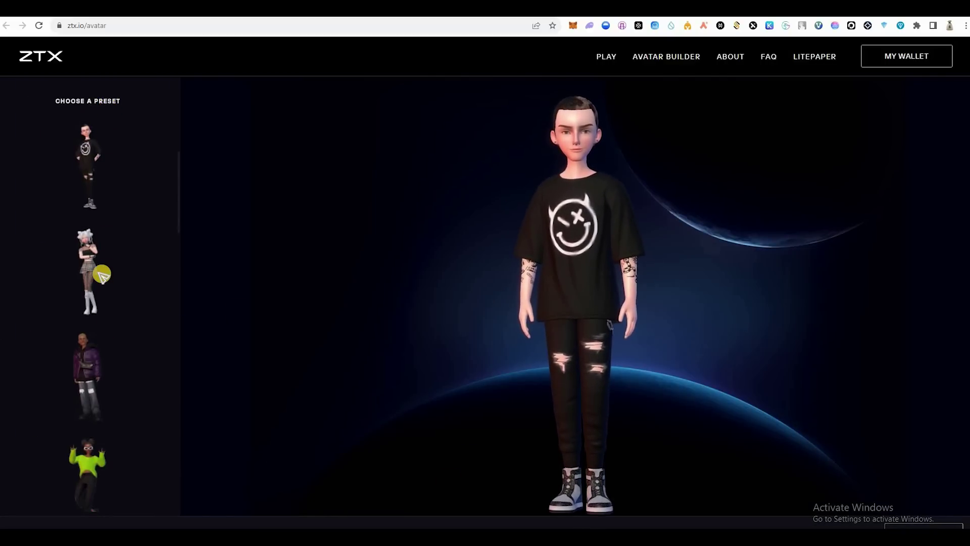
left_click(89, 468)
scroll(90, 467, "down", 4)
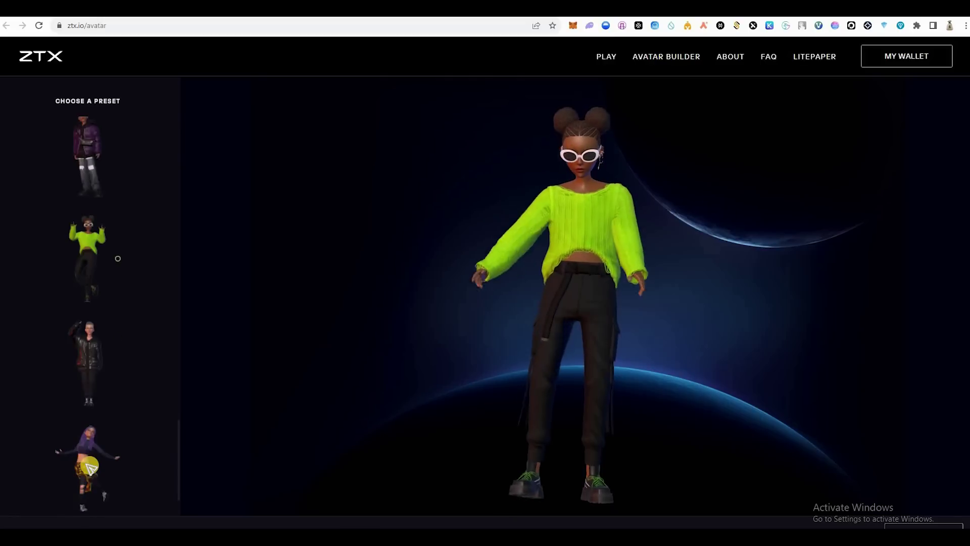
left_click(88, 461)
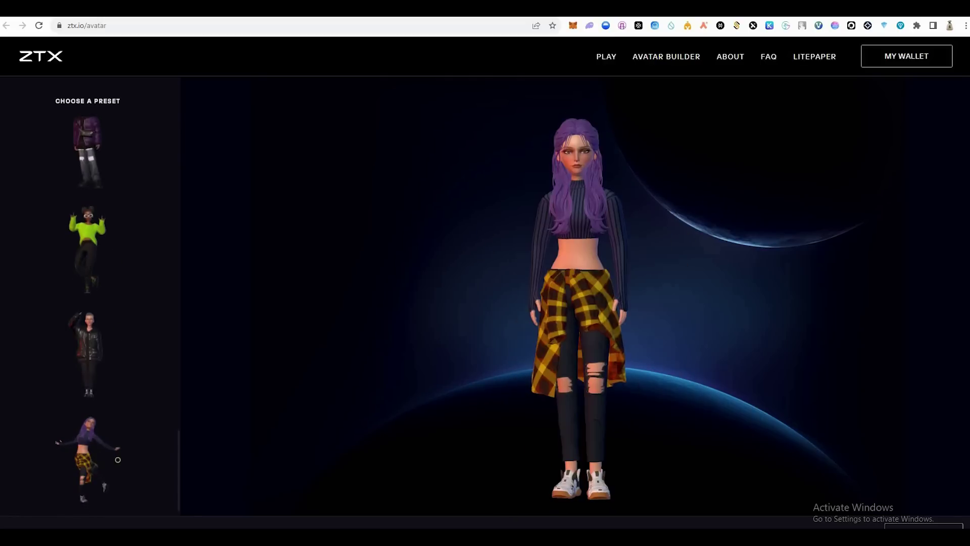
left_click(926, 522)
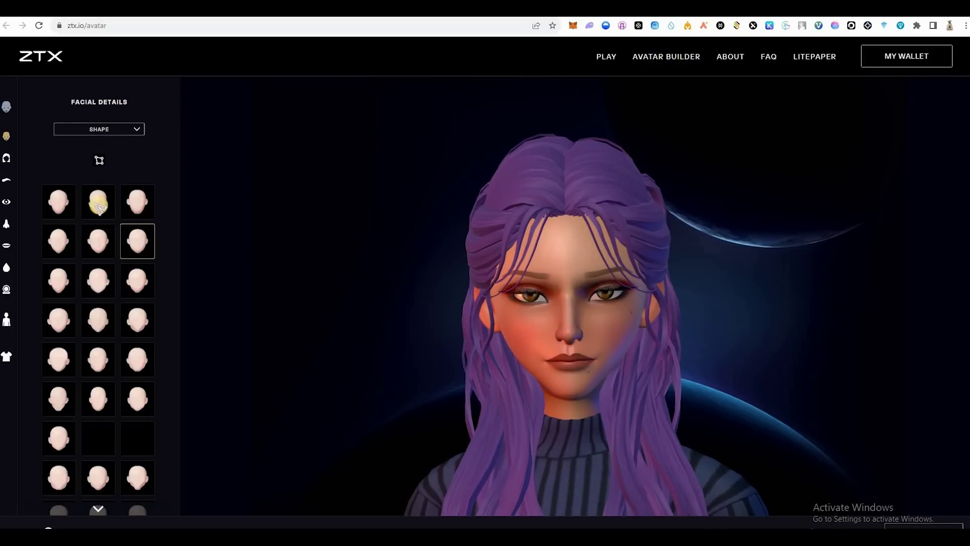
Step: Try several face shapes and the Custom Pro eyebrow options, then give the avatar a cream background
left_click(99, 205)
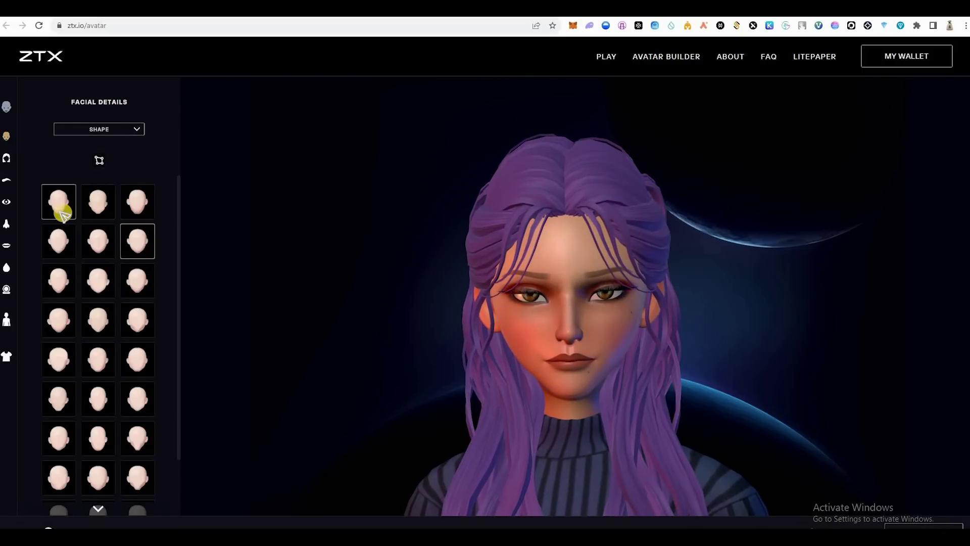
left_click(58, 356)
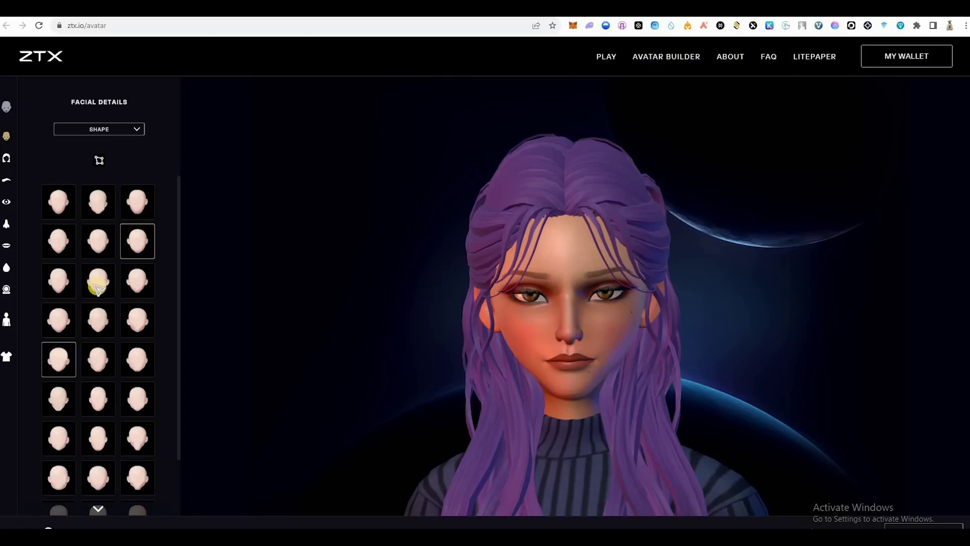
left_click(106, 238)
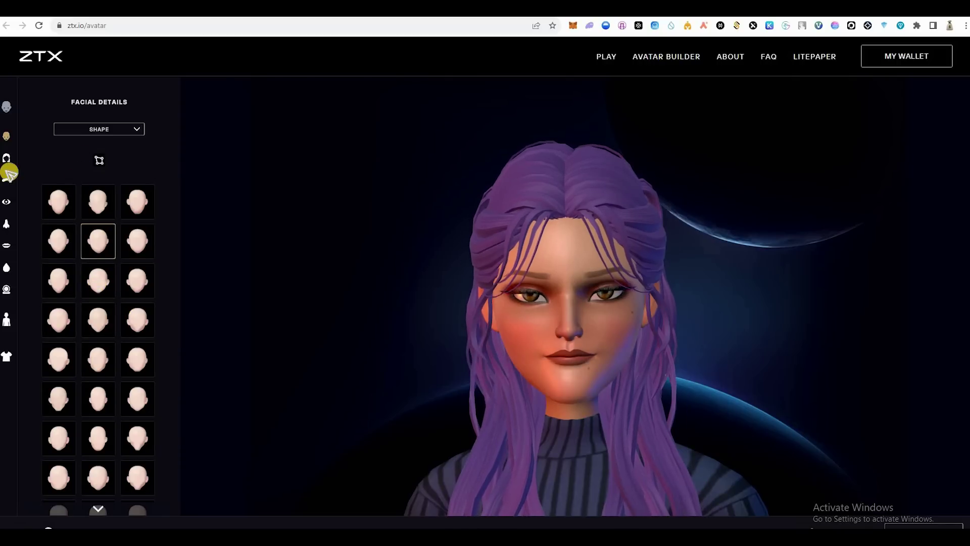
left_click(120, 137)
left_click(109, 131)
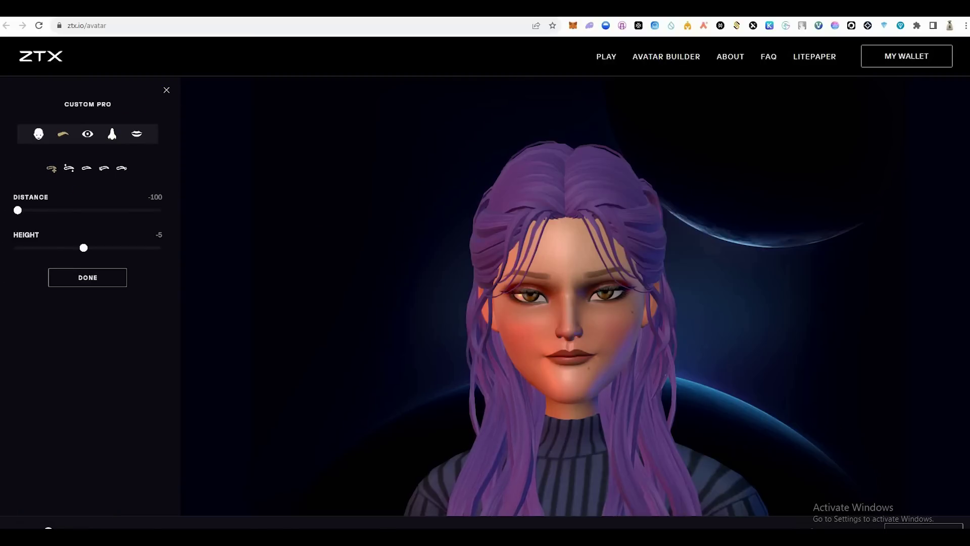
key("Escape")
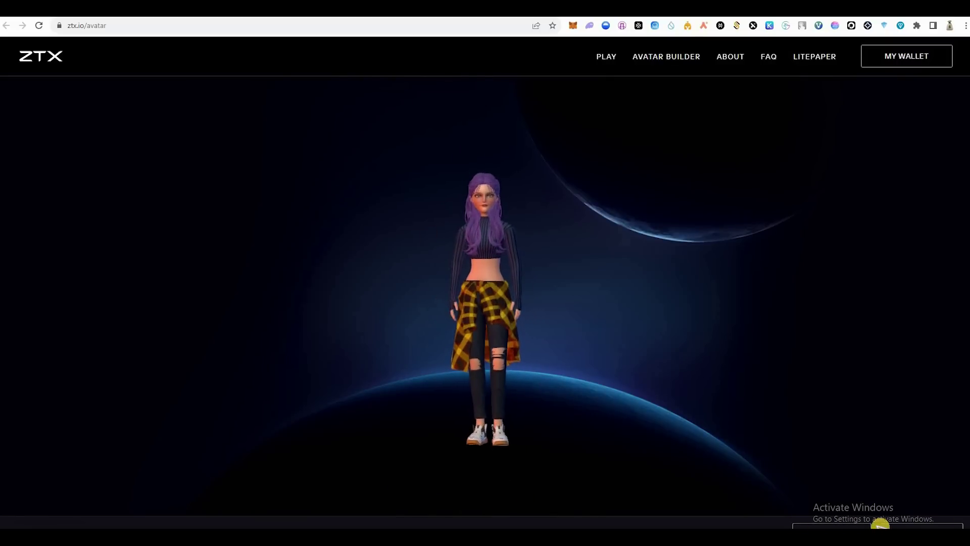
left_click(856, 524)
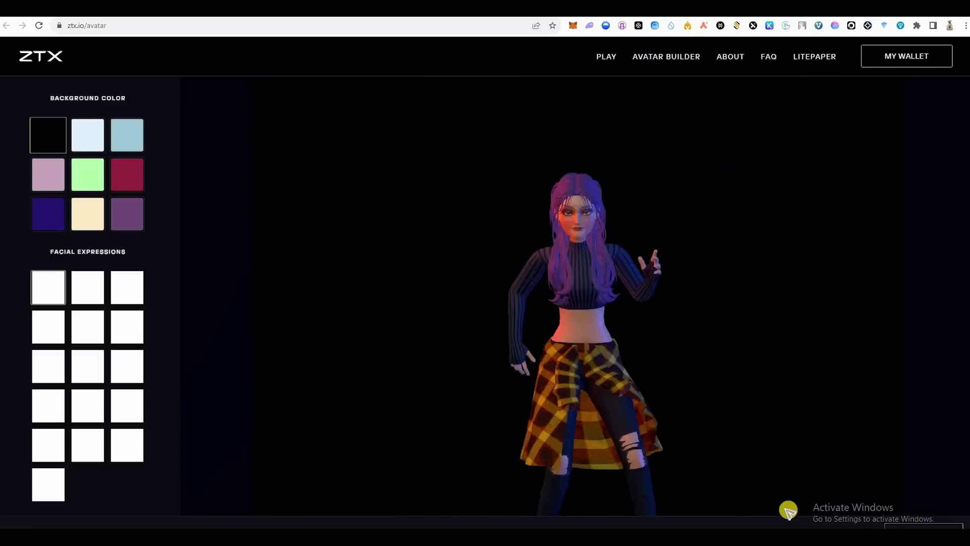
left_click(88, 214)
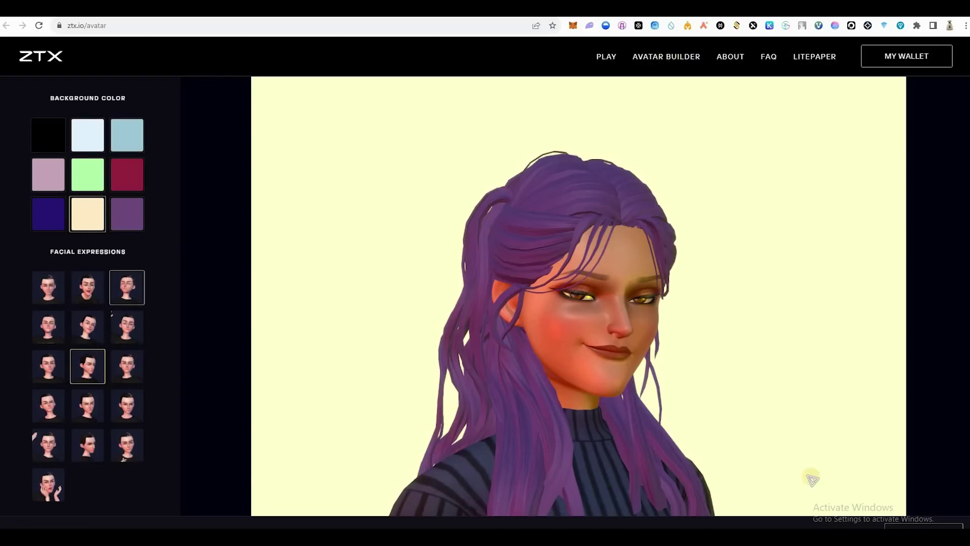
Step: Share the avatar picture to X and post the prefilled ZTX avatar tweet
left_click(819, 503)
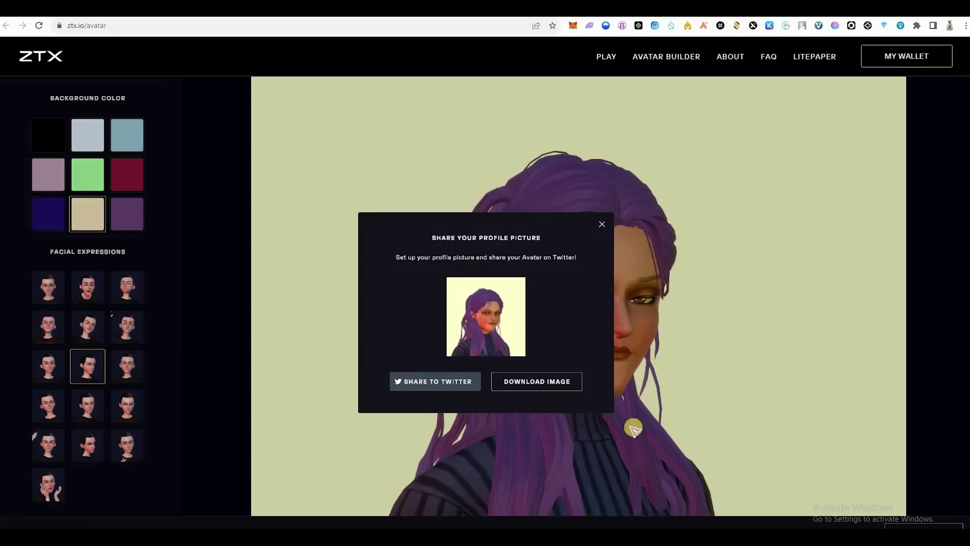
left_click(438, 381)
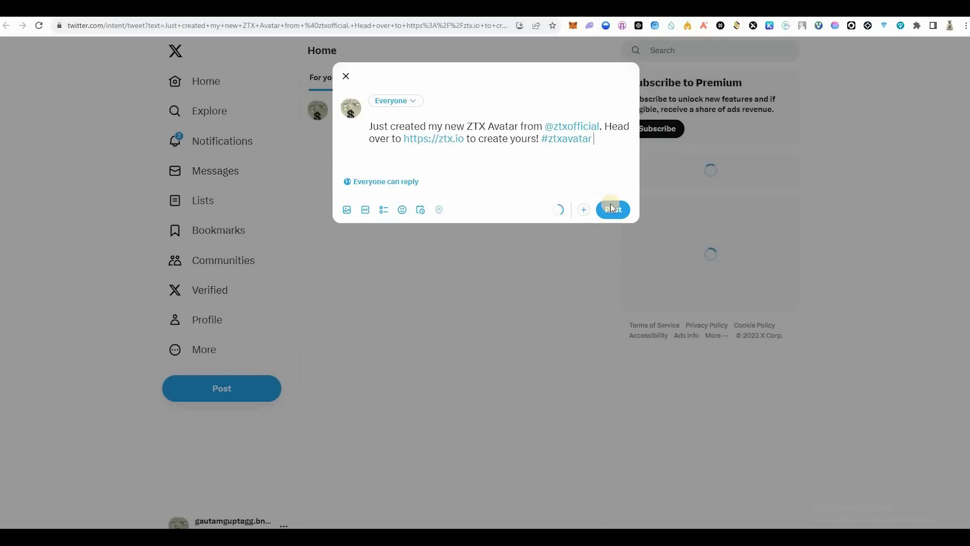
left_click(610, 205)
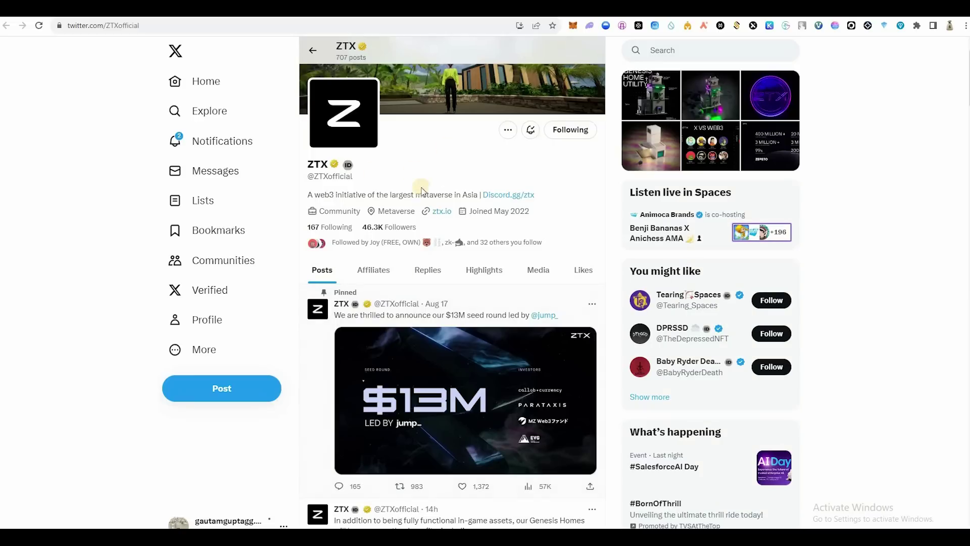
scroll(512, 146, "up", 1)
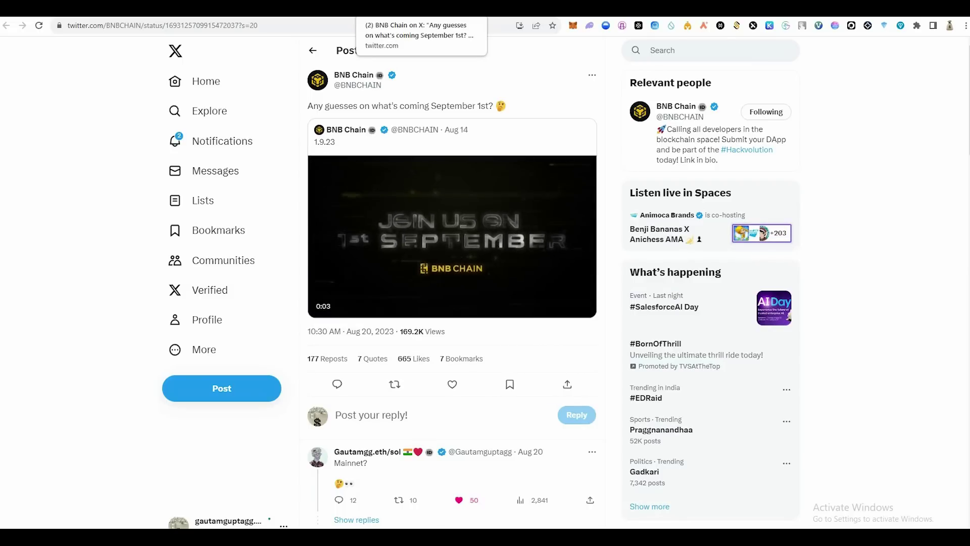
key("ctrl+Tab")
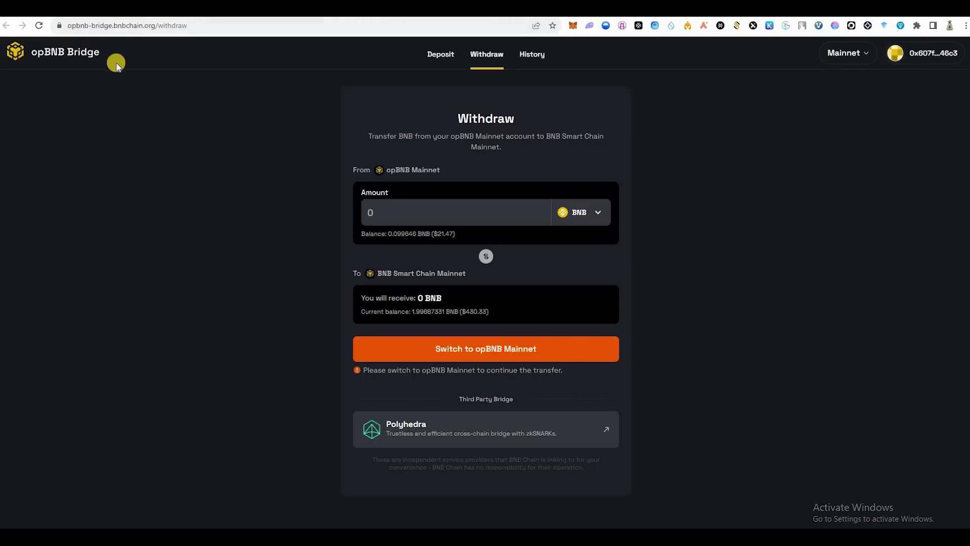
Step: Show the bridge's Deposit form from BNB Smart Chain to opBNB and focus the Amount field
left_click(451, 57)
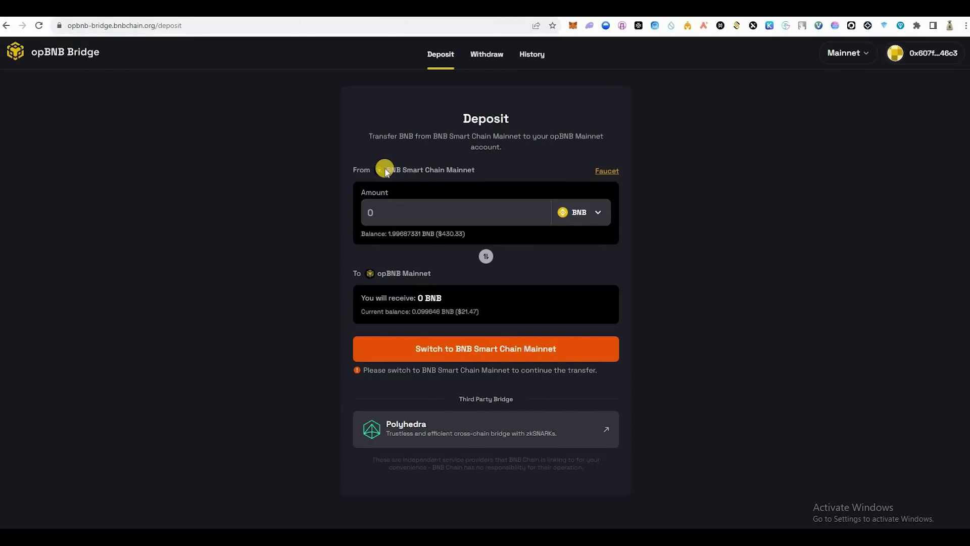
left_click_drag(385, 170, 454, 178)
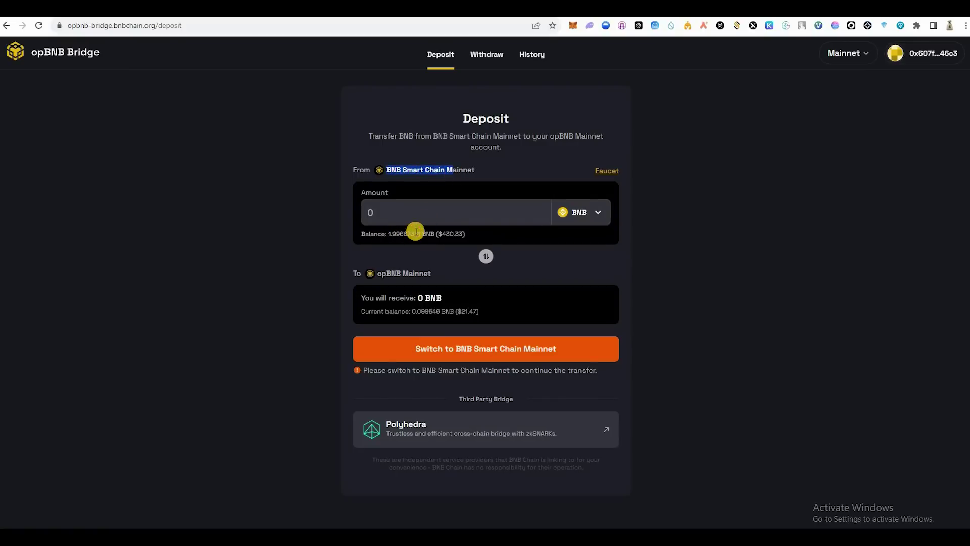
left_click_drag(382, 233, 416, 232)
left_click(410, 217)
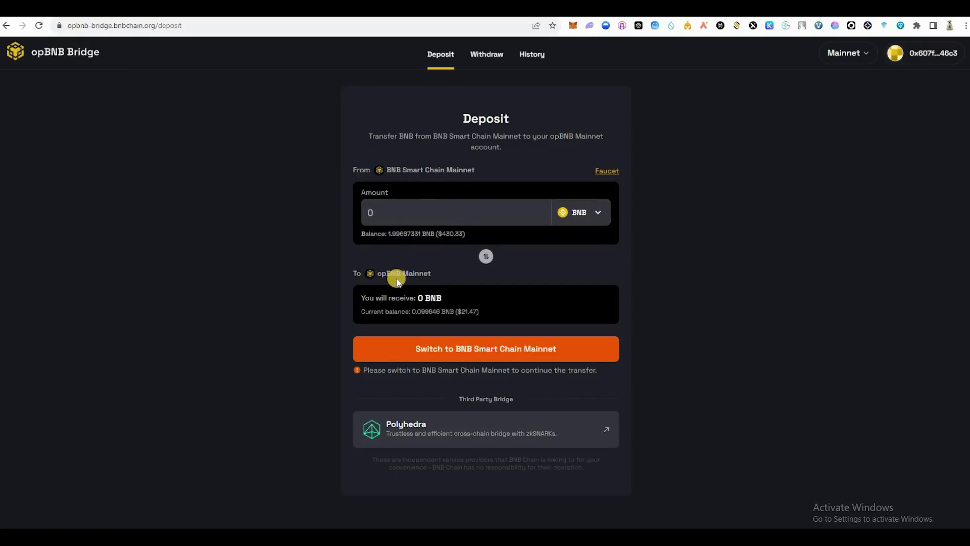
left_click(438, 216)
left_click(438, 216)
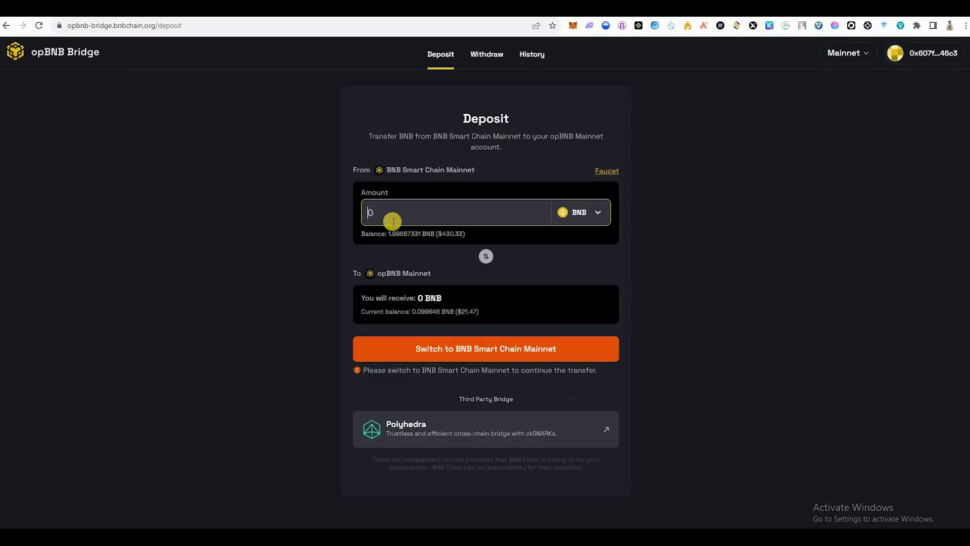
Step: Enter a 0.001 BNB deposit amount and switch the wallet to BNB Smart Chain Mainnet
type(".001")
left_click(441, 349)
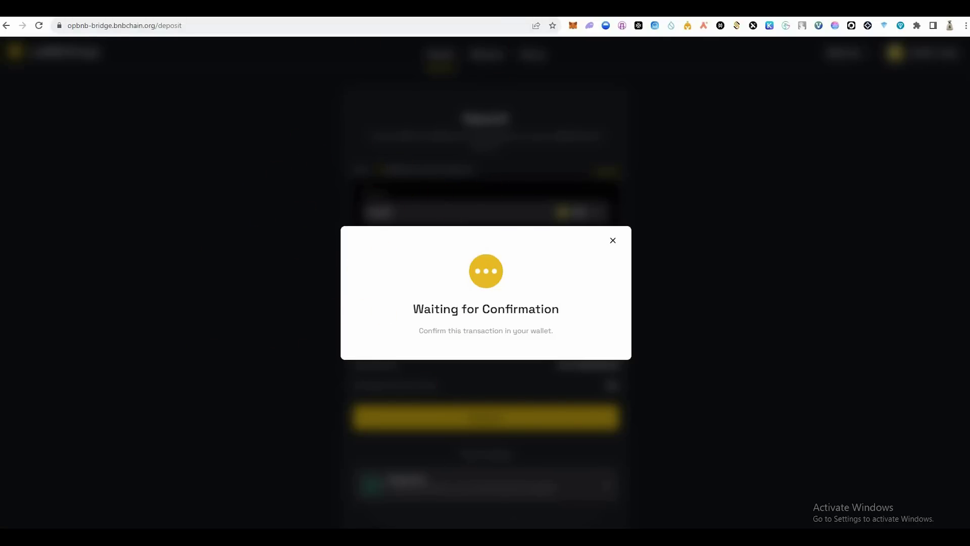
left_click(632, 8)
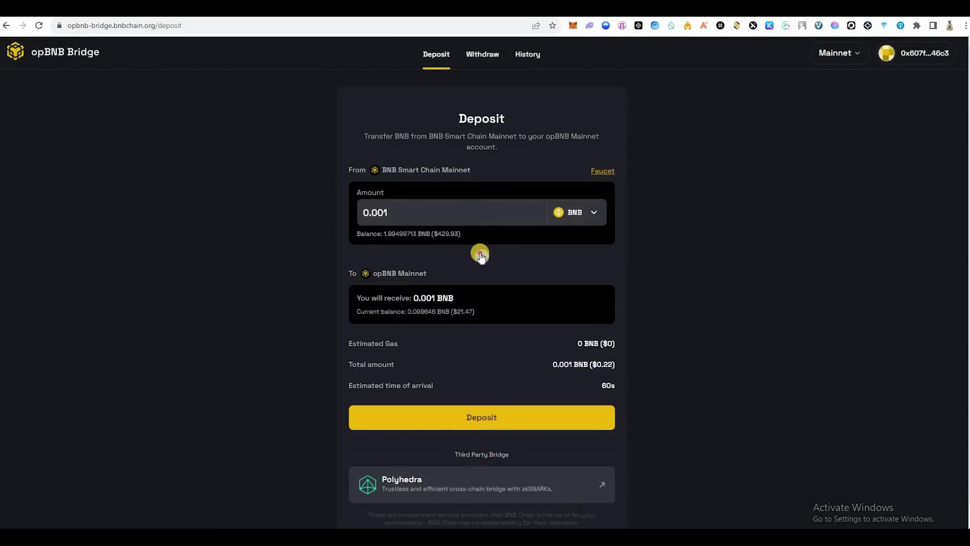
Step: Reverse the bridge to withdrawals and approve switching the wallet to opBNB Mainnet
left_click(481, 256)
left_click(439, 213)
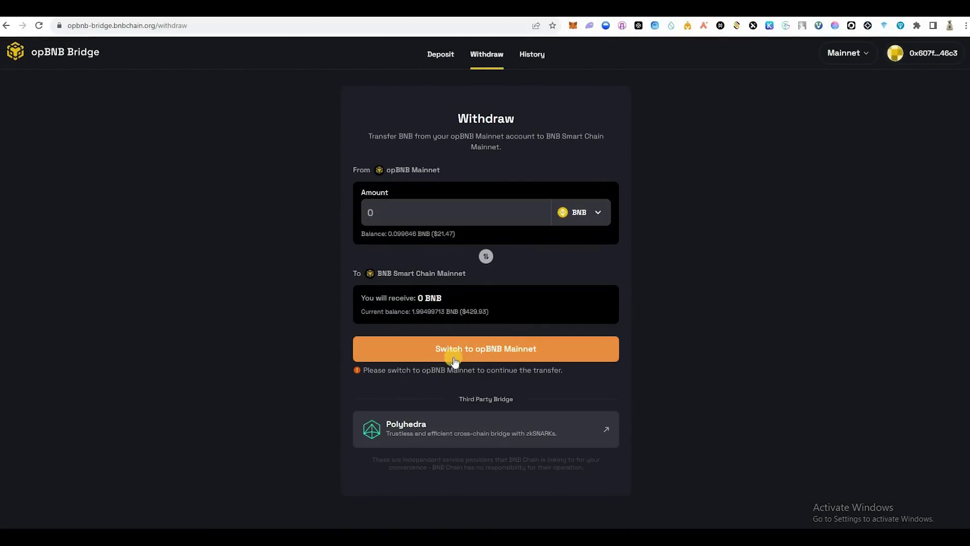
left_click(452, 348)
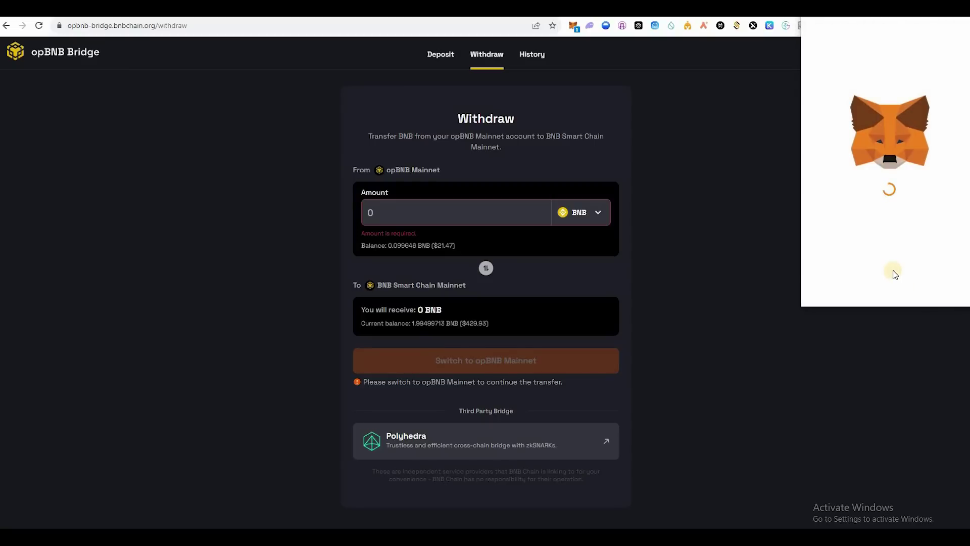
left_click(918, 287)
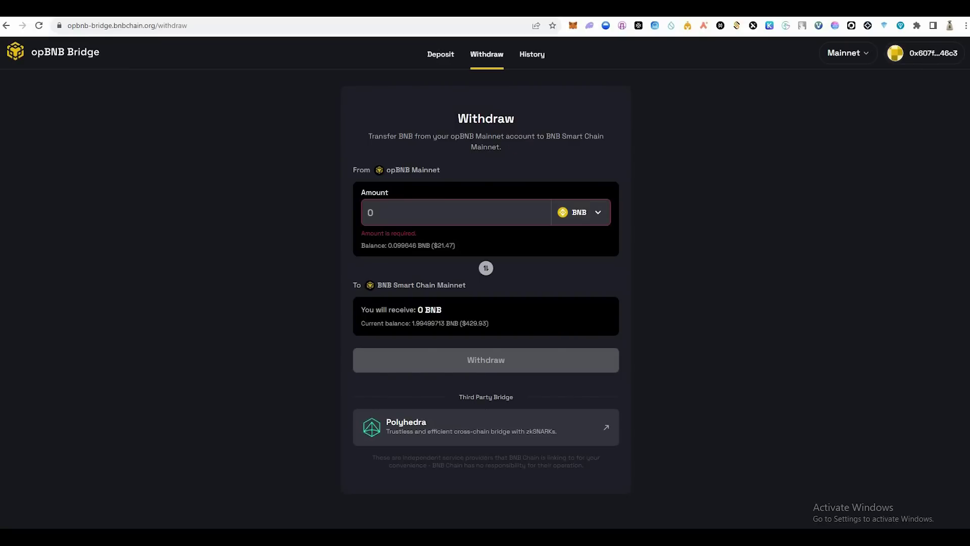
left_click(563, 19)
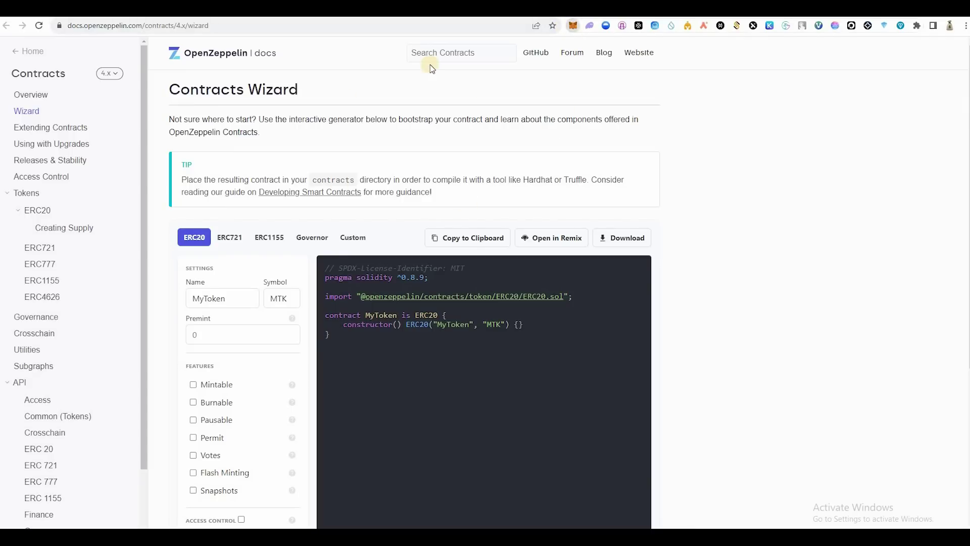
Step: Give the ERC20 token a custom name, symbol gg and 1500 premint, then open it in Remix
key("alt+shift+m")
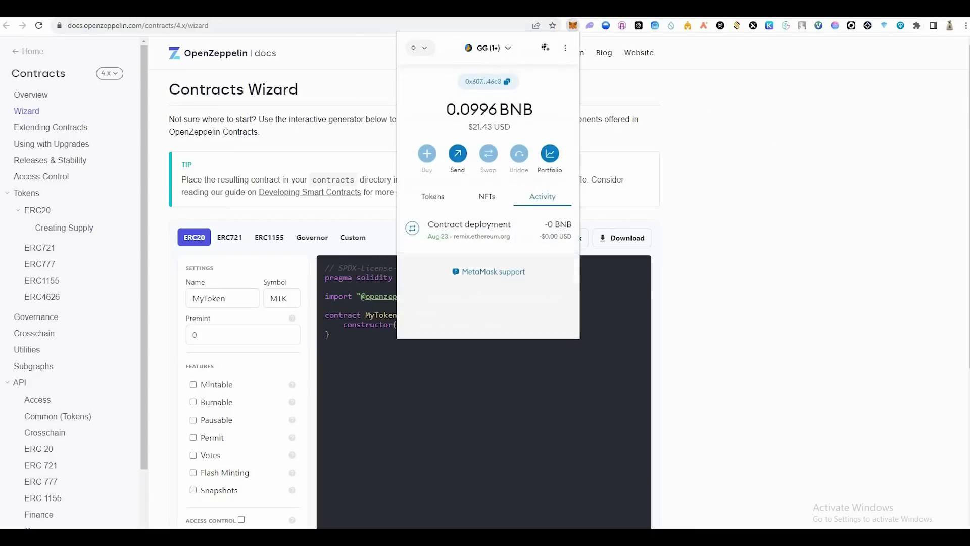
left_click(151, 98)
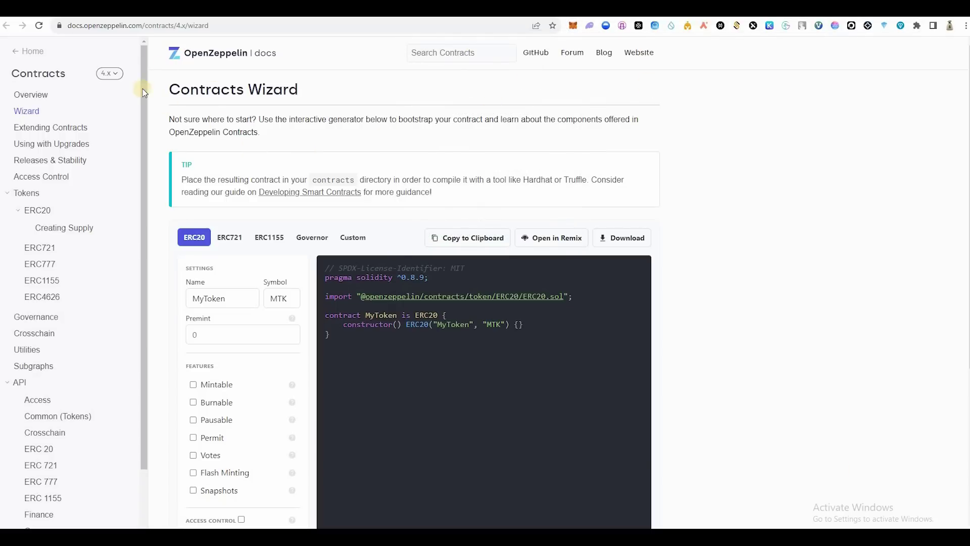
left_click(201, 241)
left_click_drag(186, 290, 187, 292)
type("gautam")
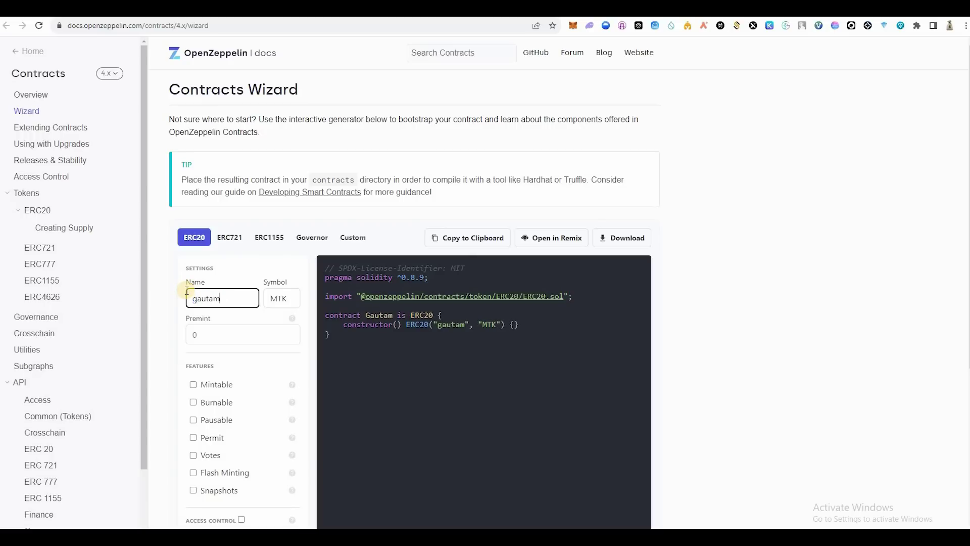
key("Tab")
type("gg")
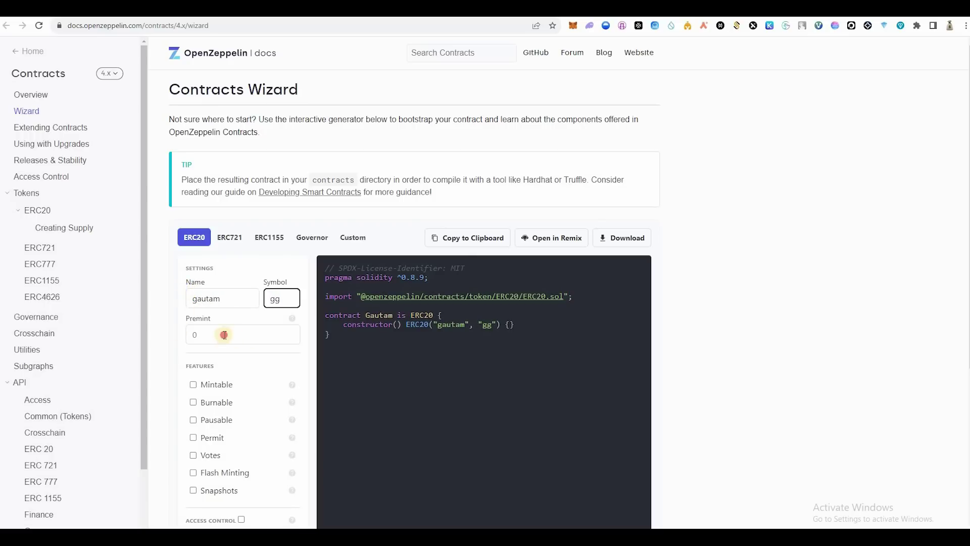
key("Tab")
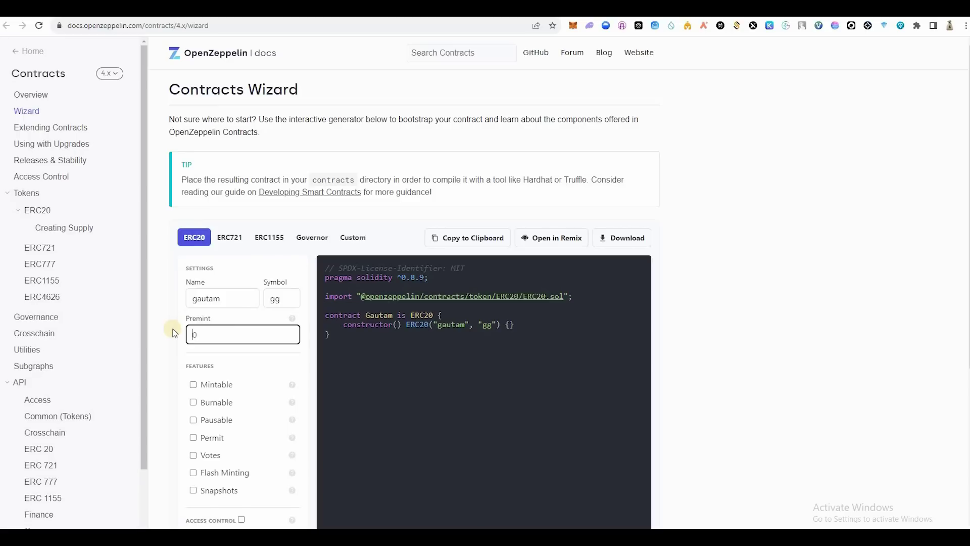
type("1500")
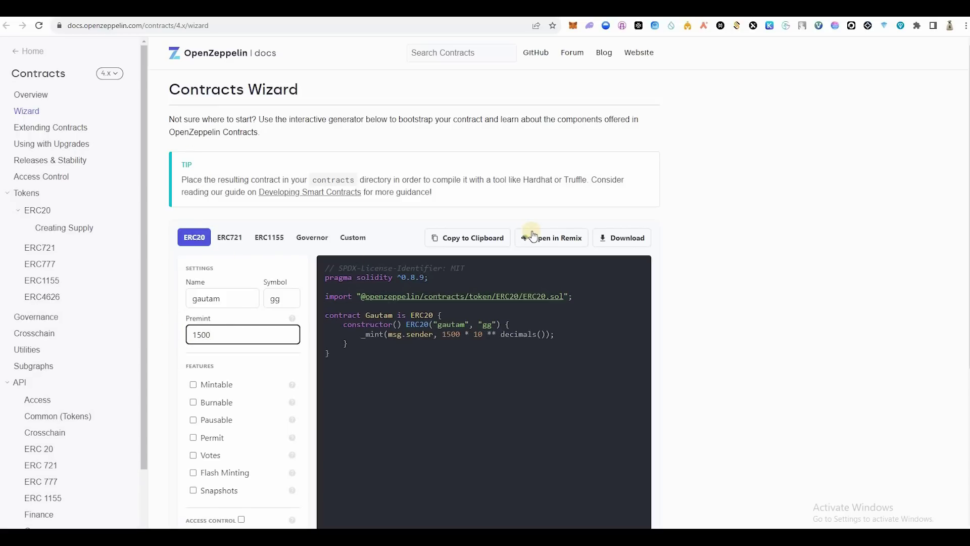
left_click(536, 236)
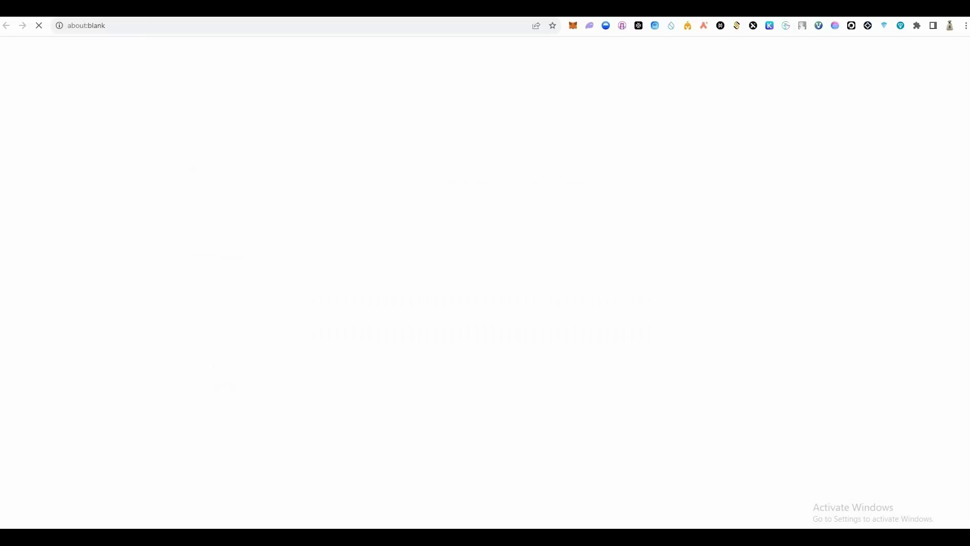
Step: Load the Basic - 2 workspace and open contracts/1_Storage.sol in the editor
left_click(576, 27)
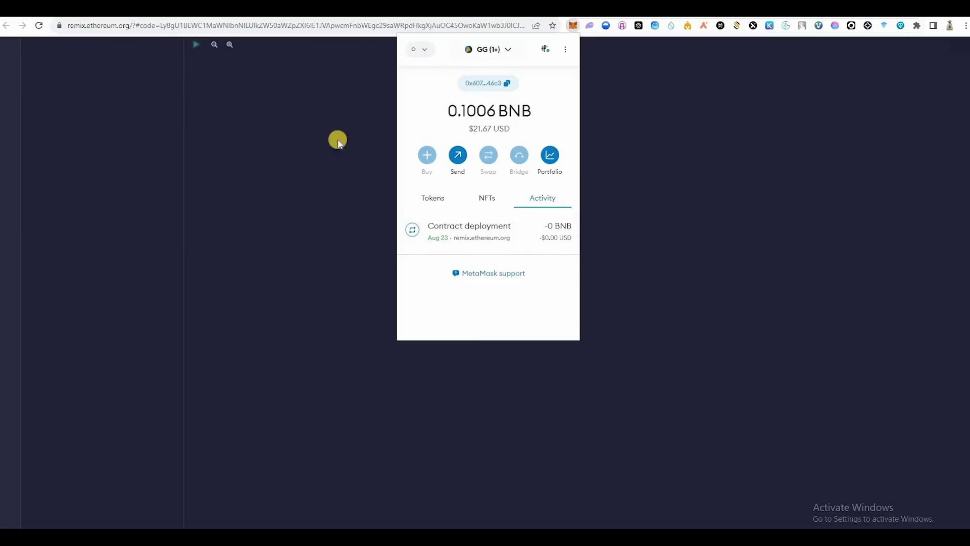
left_click(151, 76)
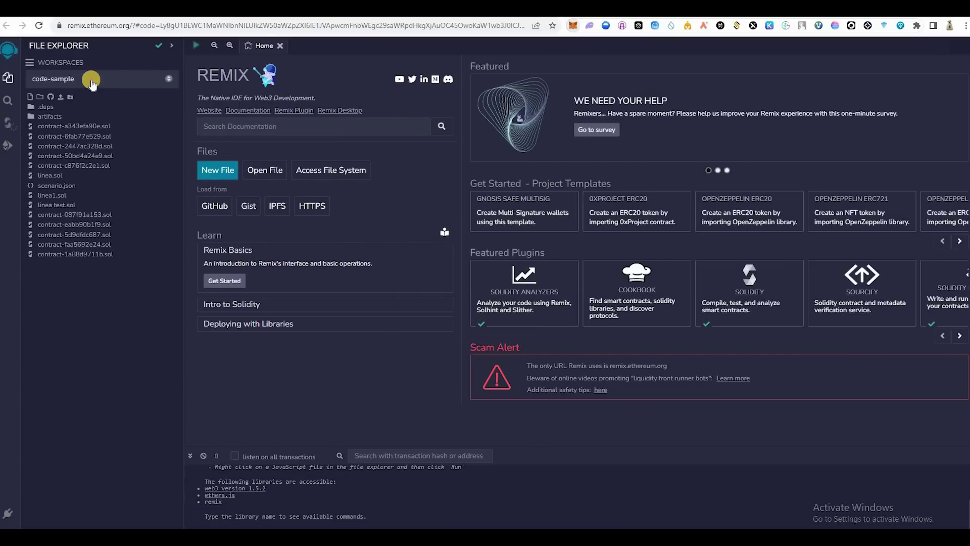
left_click(93, 81)
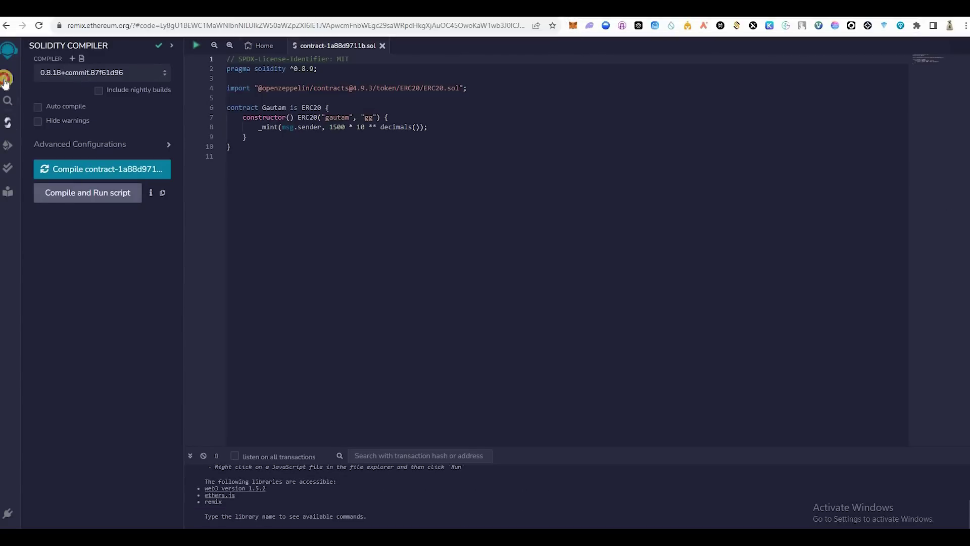
left_click(76, 81)
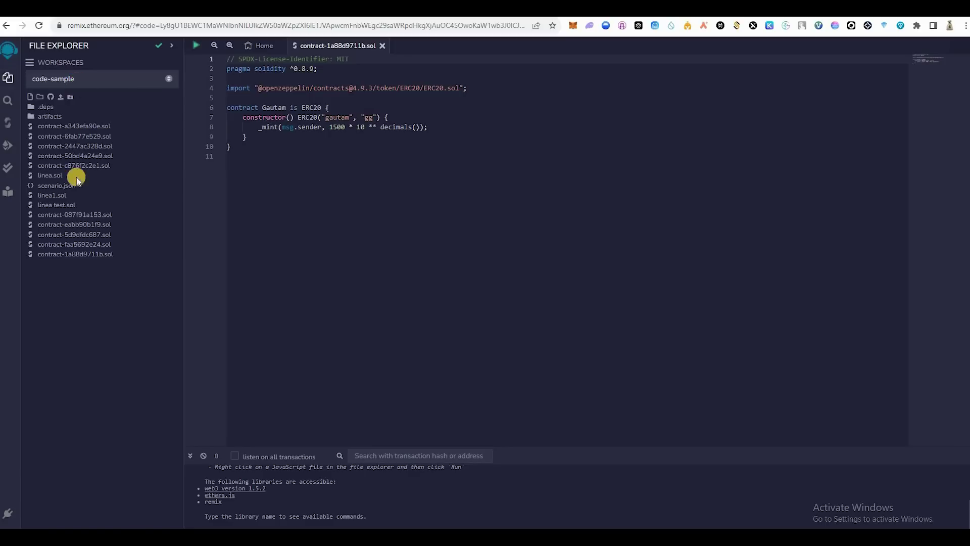
left_click(91, 79)
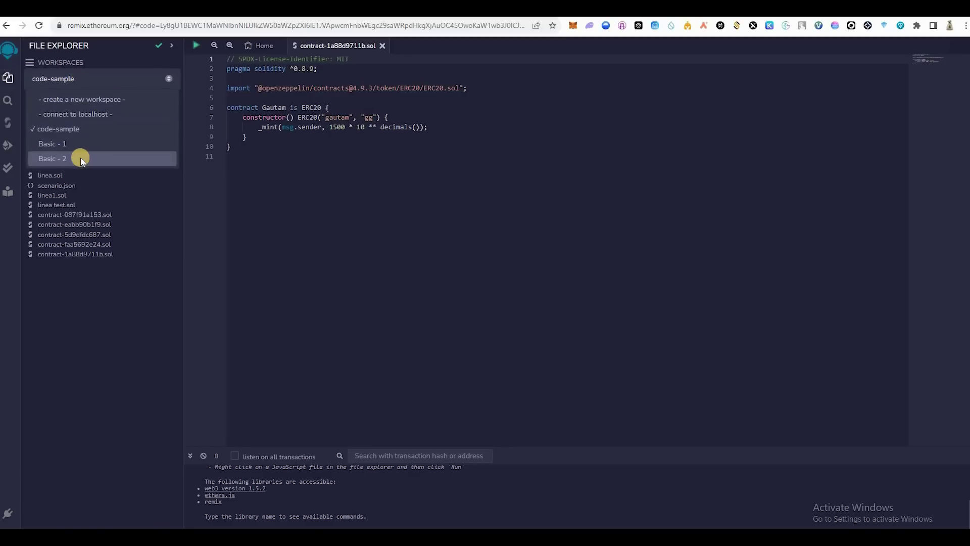
left_click(76, 158)
left_click(48, 106)
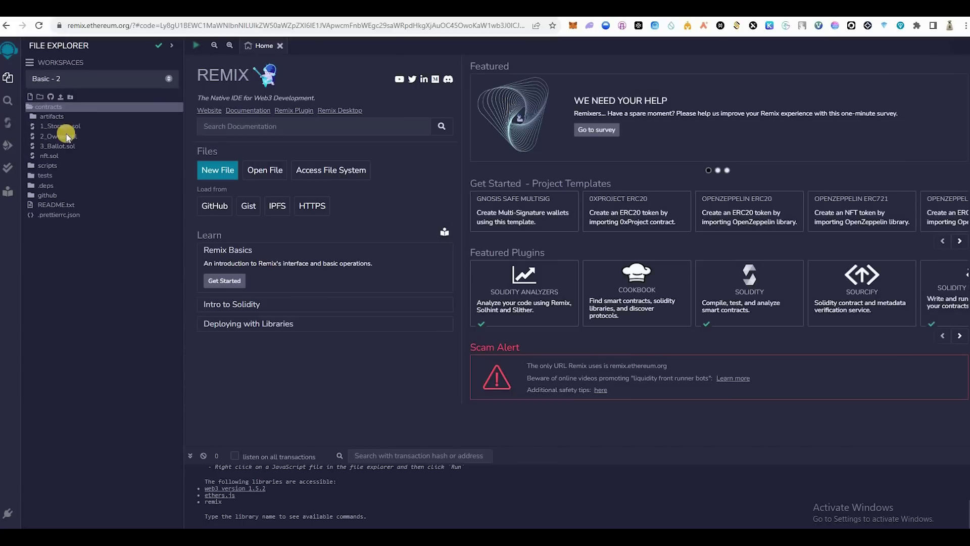
left_click(66, 126)
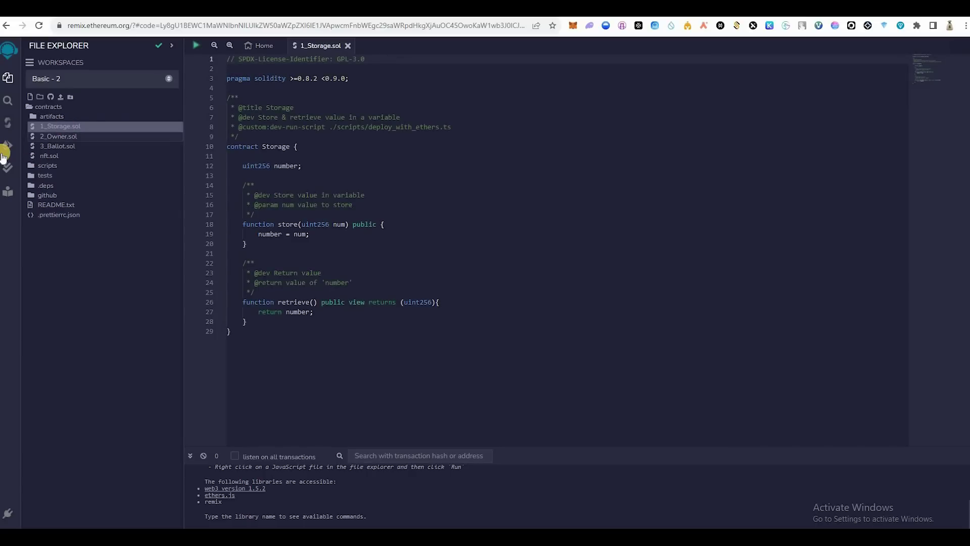
Step: Compile 1_Storage.sol and deploy Storage using the Injected Provider - MetaMask environment
left_click(9, 125)
left_click(91, 177)
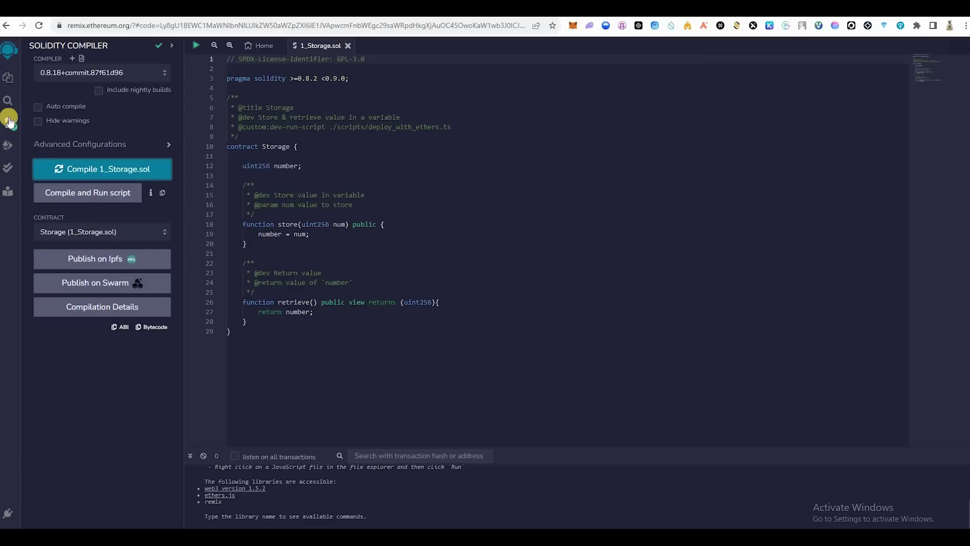
left_click(6, 149)
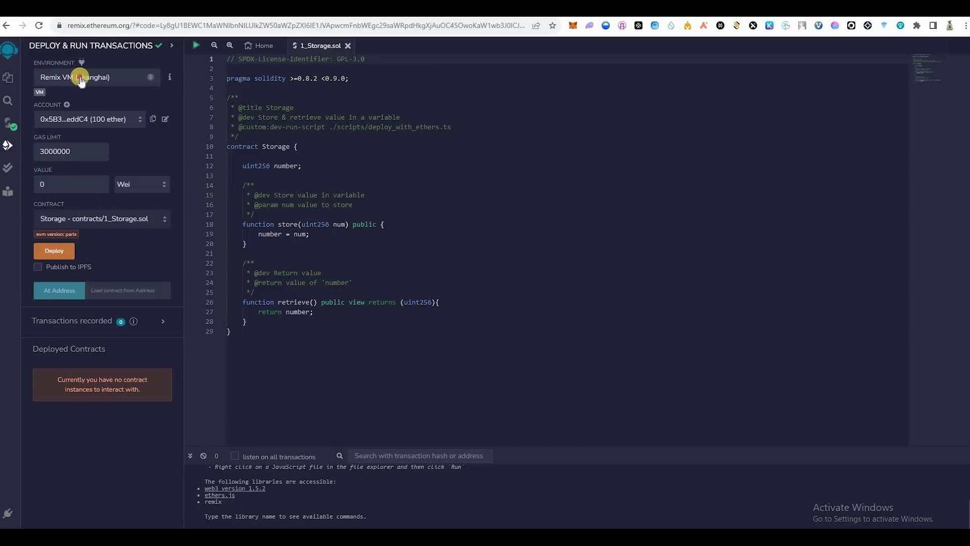
left_click(89, 78)
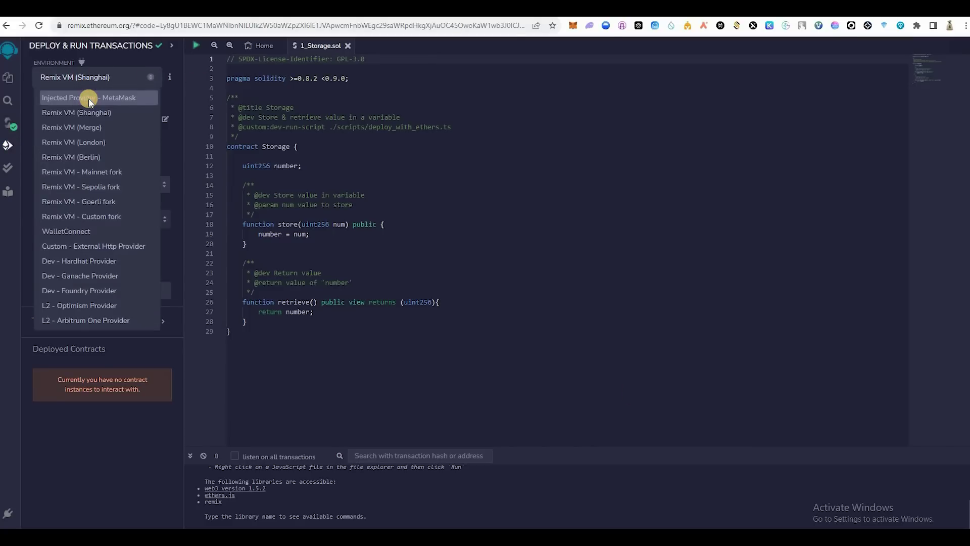
left_click(89, 99)
left_click(55, 251)
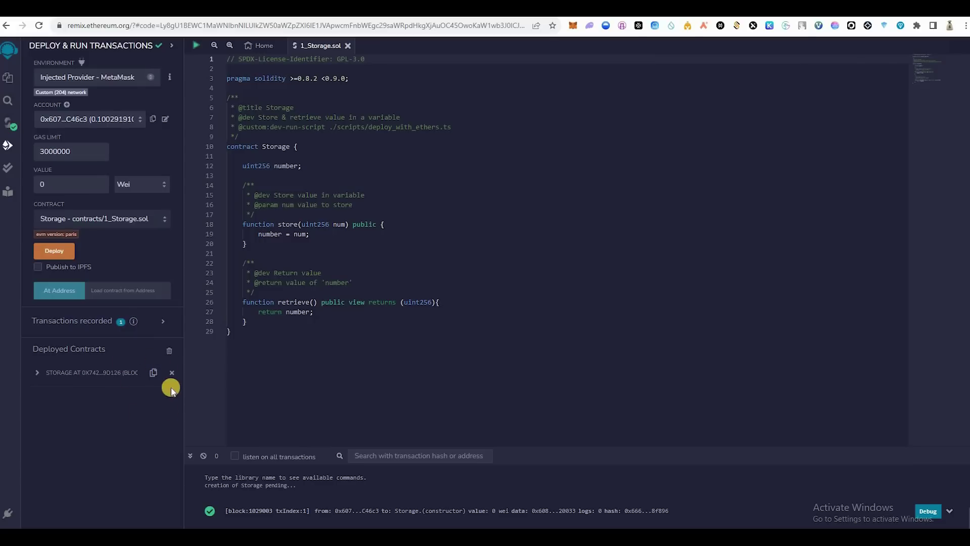
Step: Expand the deployed Storage contract, enter 15 for store, and retrieve the current value
left_click(154, 375)
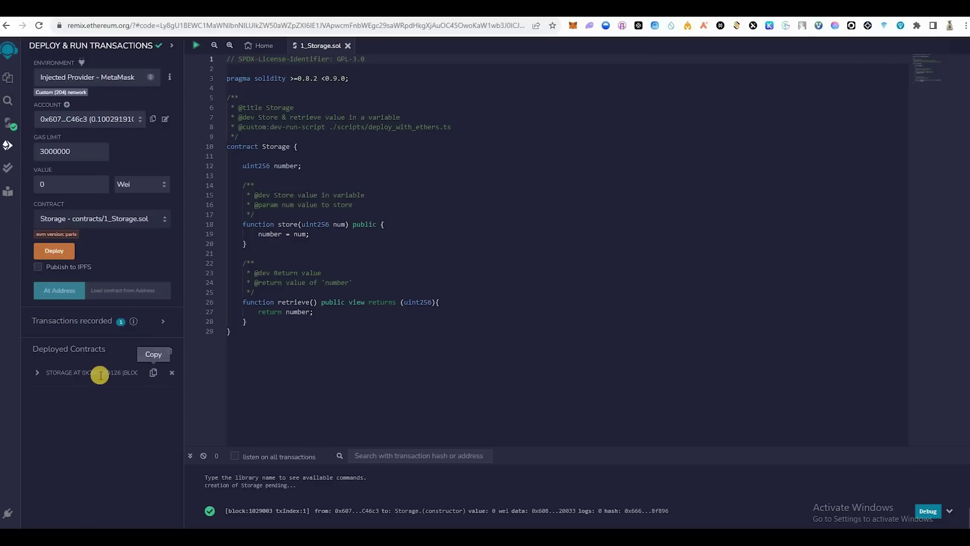
left_click(36, 374)
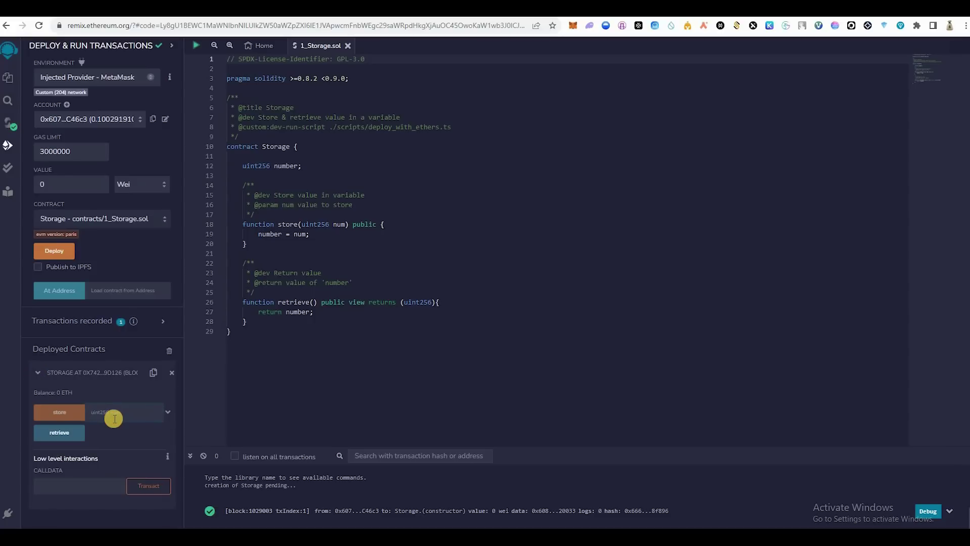
type("15")
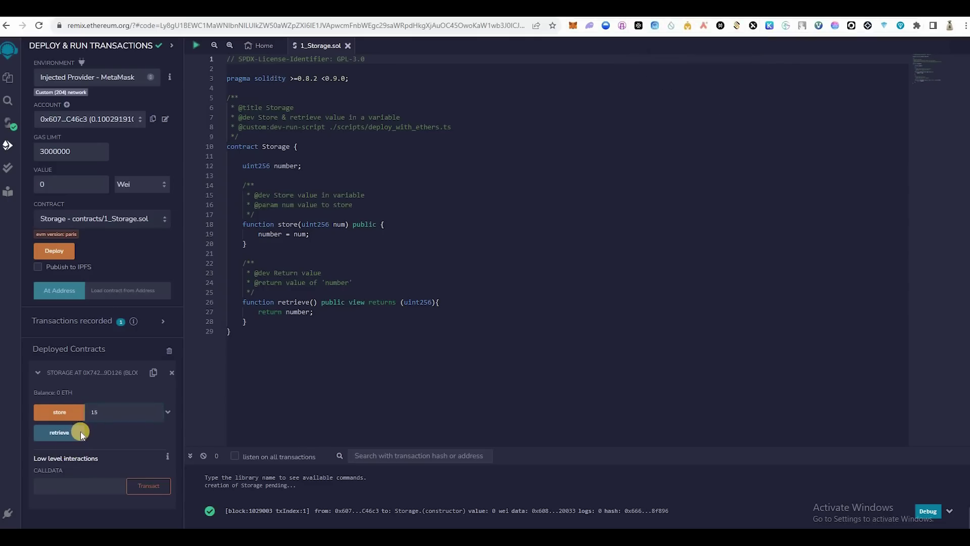
left_click(80, 432)
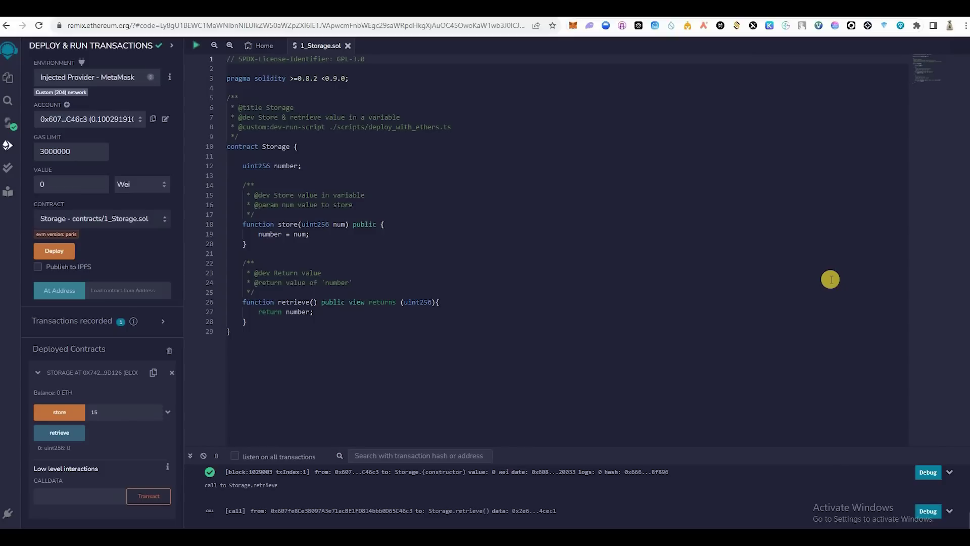
Step: Send the store(15) transaction, confirm it in MetaMask, and copy the contract address
left_click(168, 411)
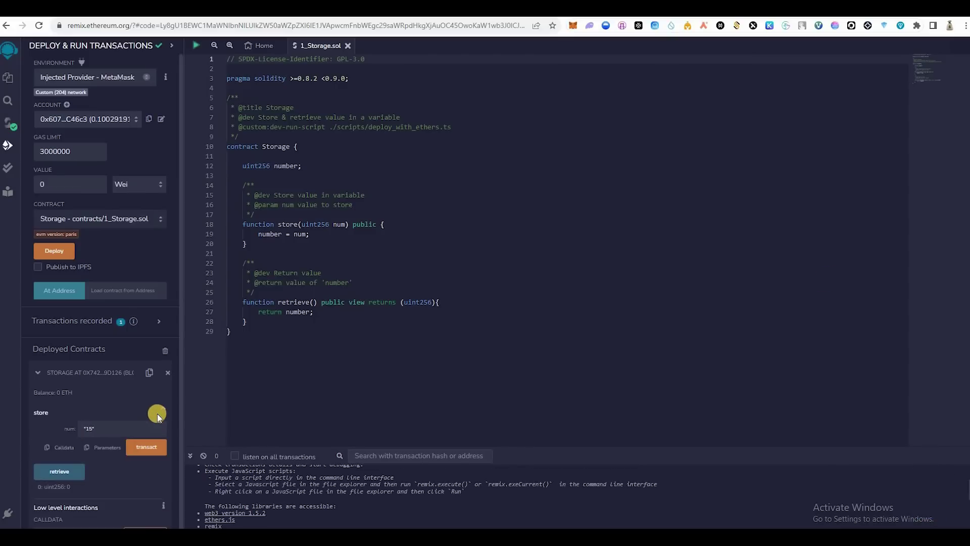
left_click(169, 412)
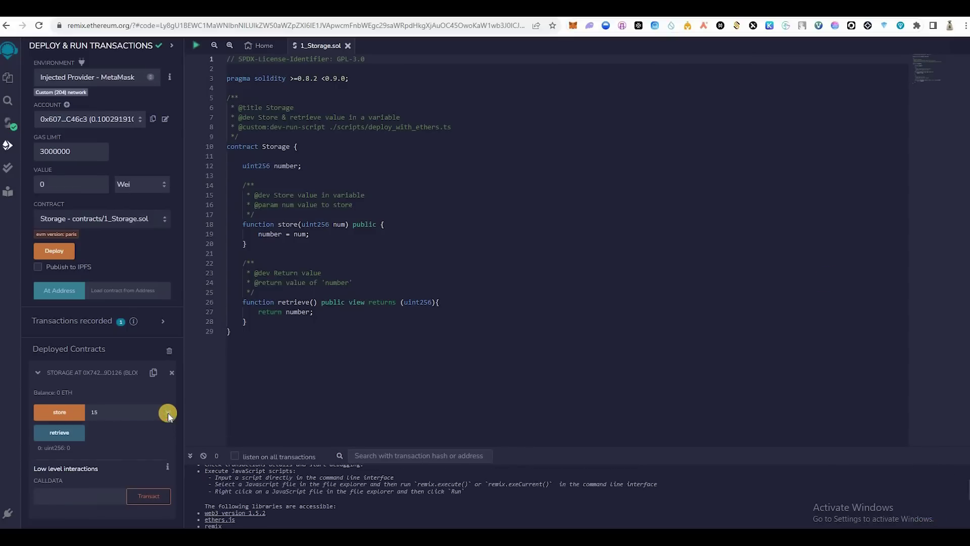
left_click(168, 413)
left_click(146, 447)
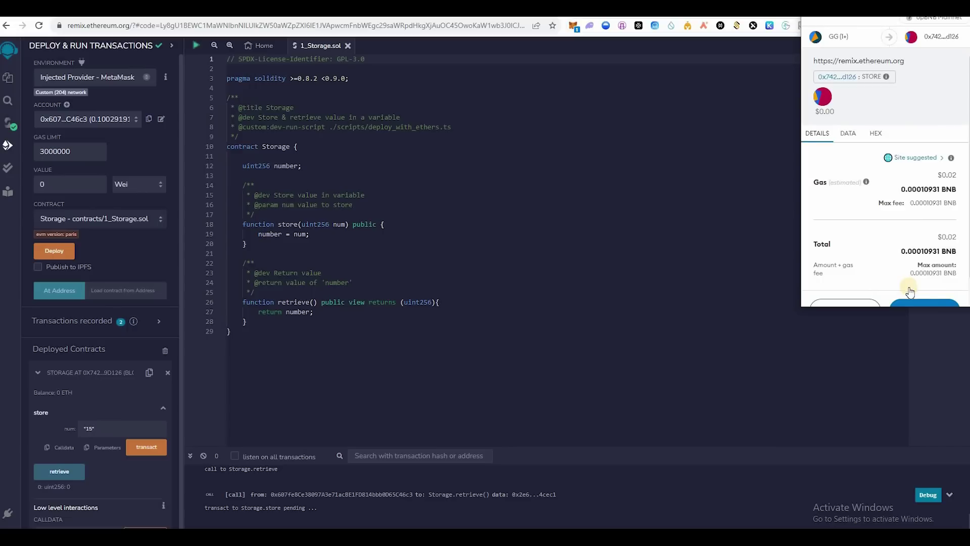
scroll(909, 292, "down", 1)
left_click(910, 286)
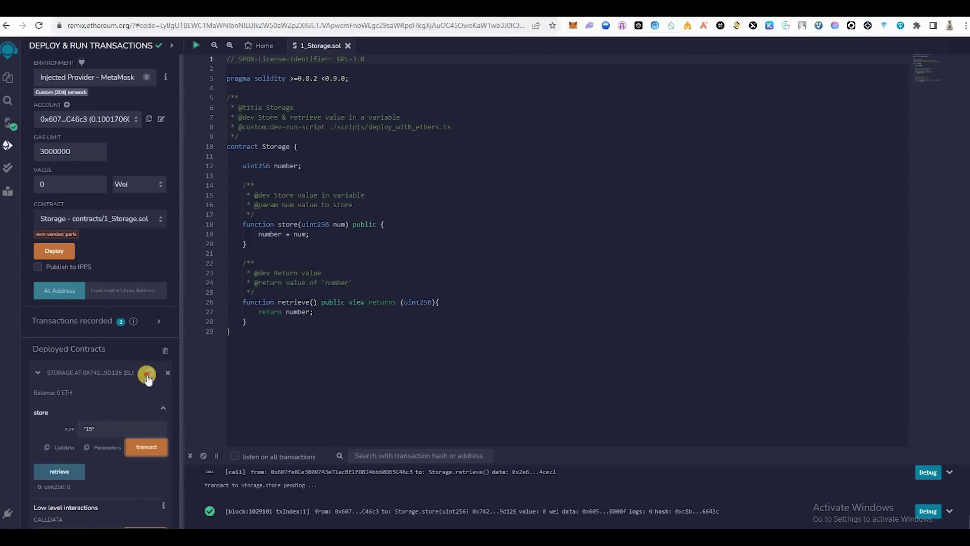
left_click(149, 372)
Step: Paste the contract address into opBNBScan's Verify Contract form and continue as Single file, v0.8.18, No License
key("ctrl+Tab")
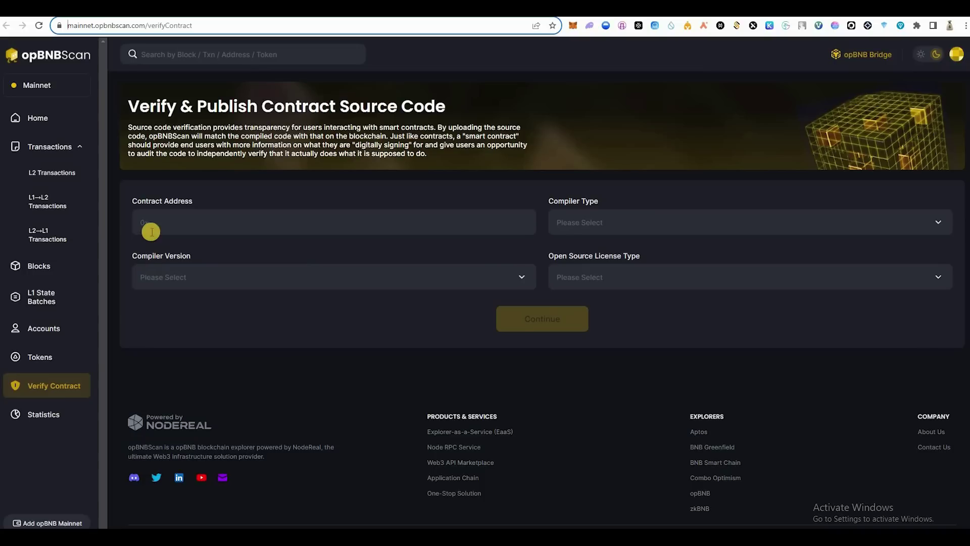
left_click(188, 225)
right_click(183, 218)
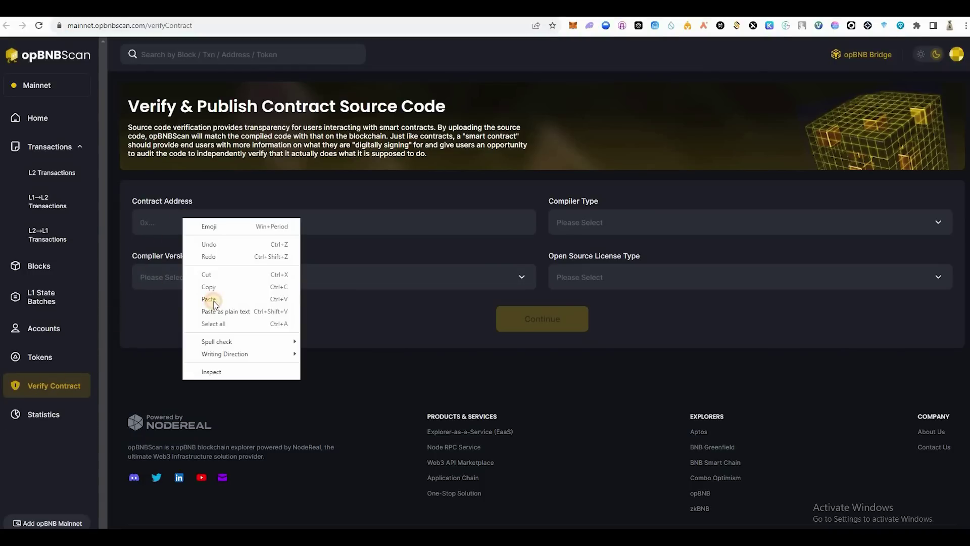
left_click(215, 298)
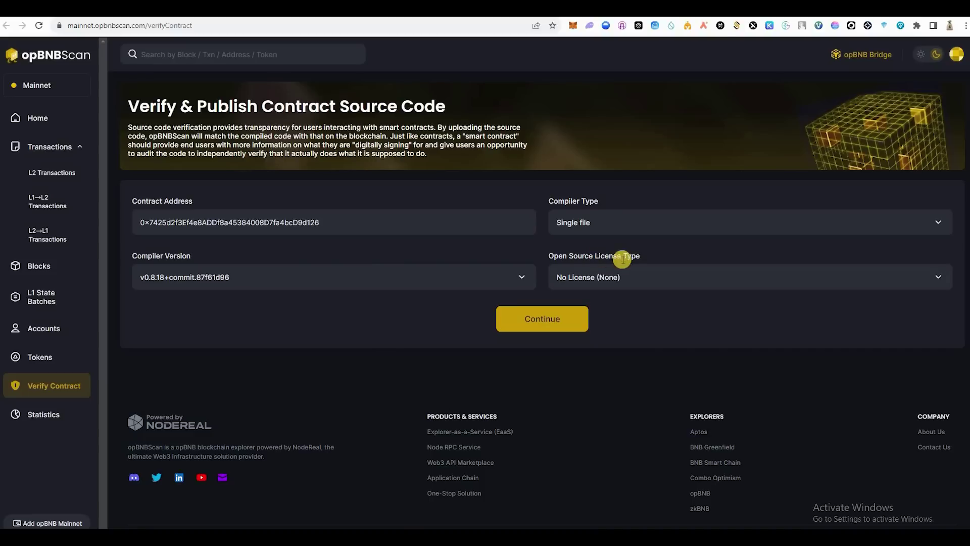
left_click(511, 320)
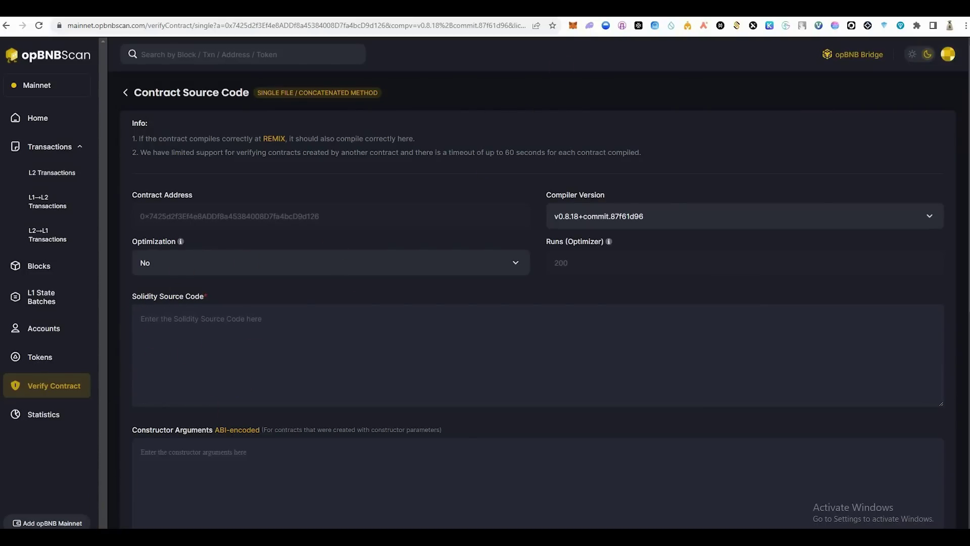
Step: Copy the entire 1_Storage.sol source code from Remix
left_click(634, 15)
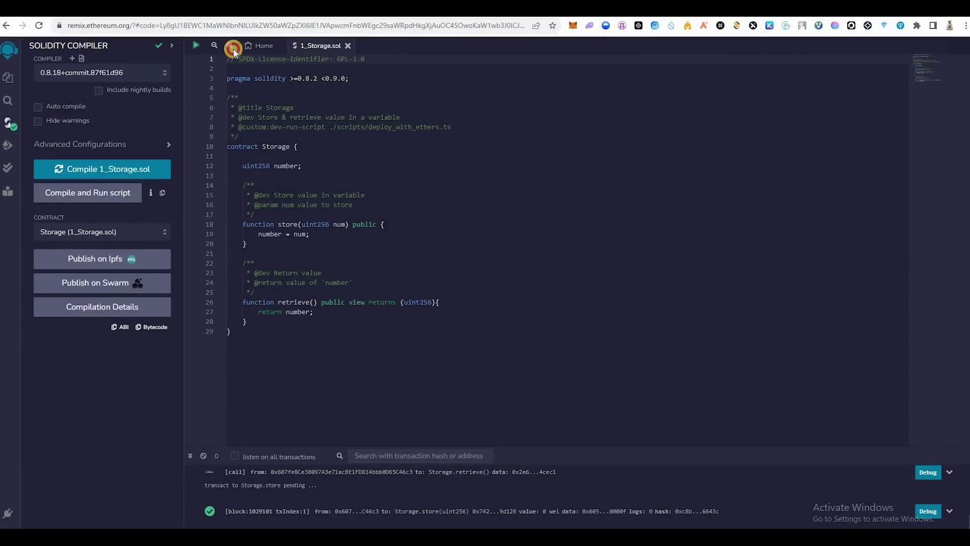
key("ctrl+a")
right_click(269, 65)
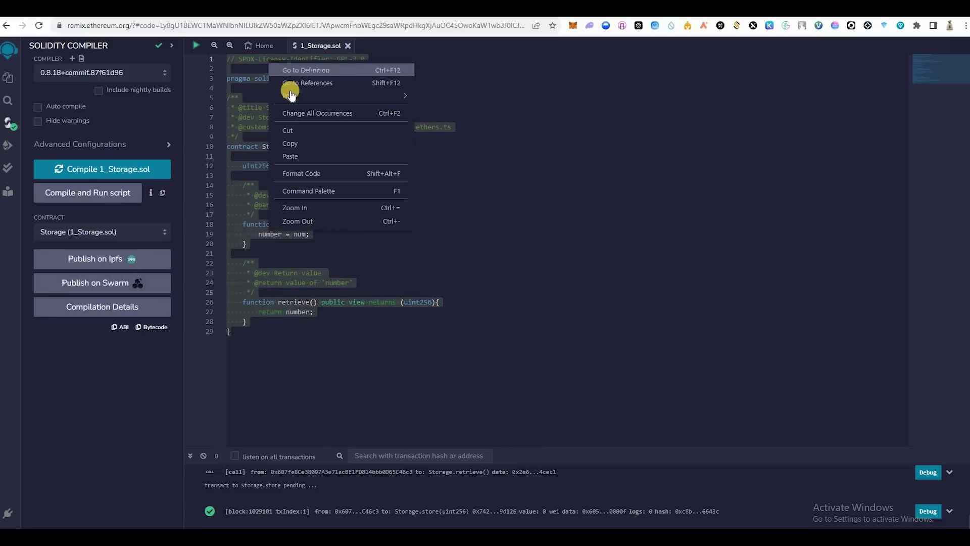
left_click(290, 144)
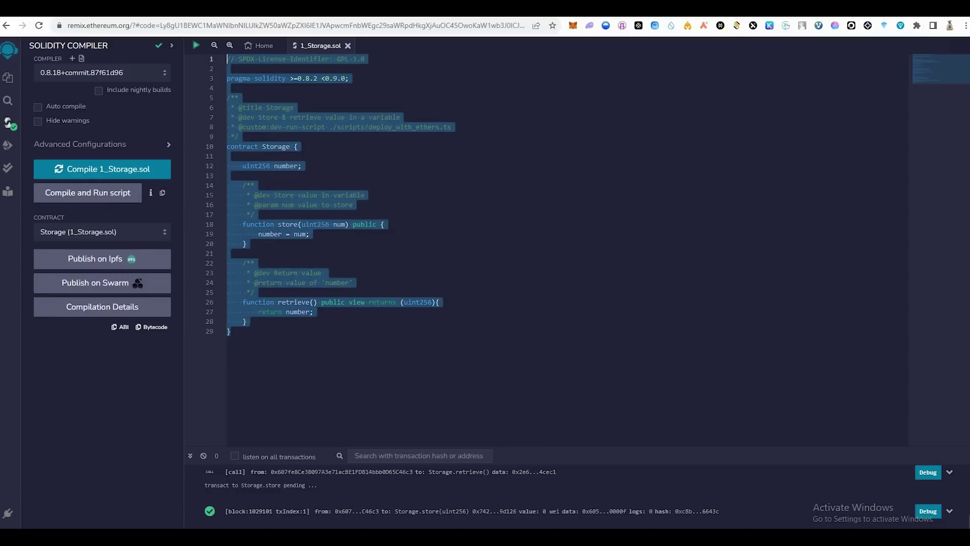
Step: Paste the Storage source into Solidity Source Code, pass the reCAPTCHA, and submit Verify and Publish
key("ctrl+Tab")
right_click(202, 330)
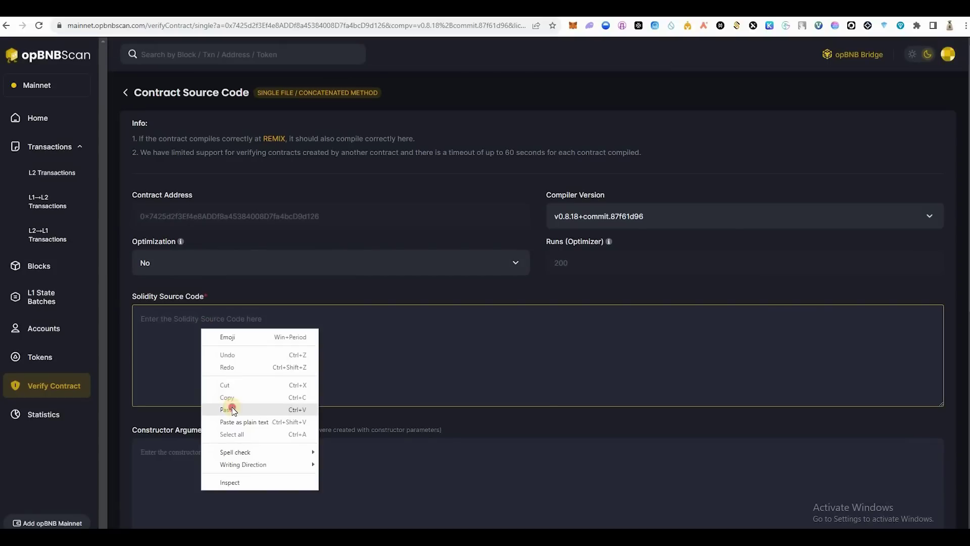
left_click(232, 409)
scroll(242, 408, "down", 5)
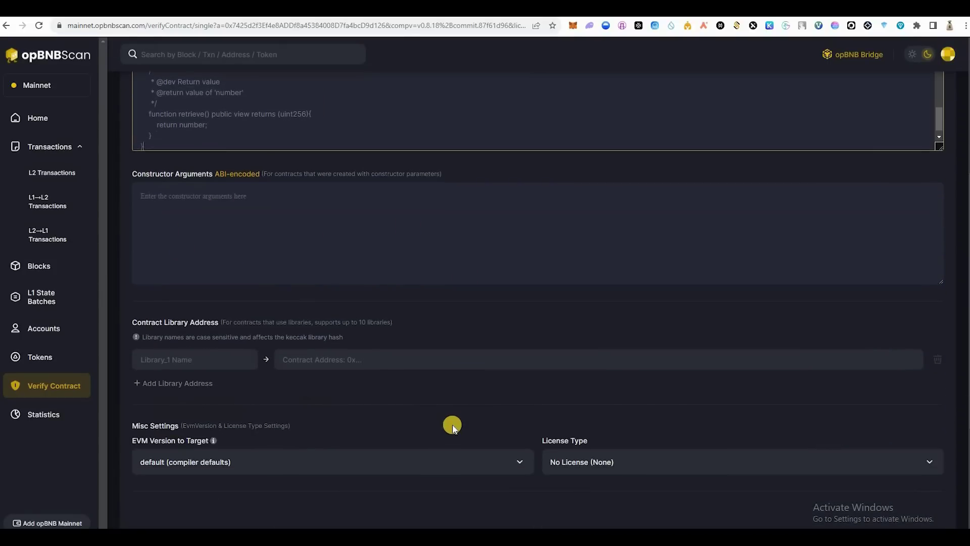
scroll(431, 423, "down", 4)
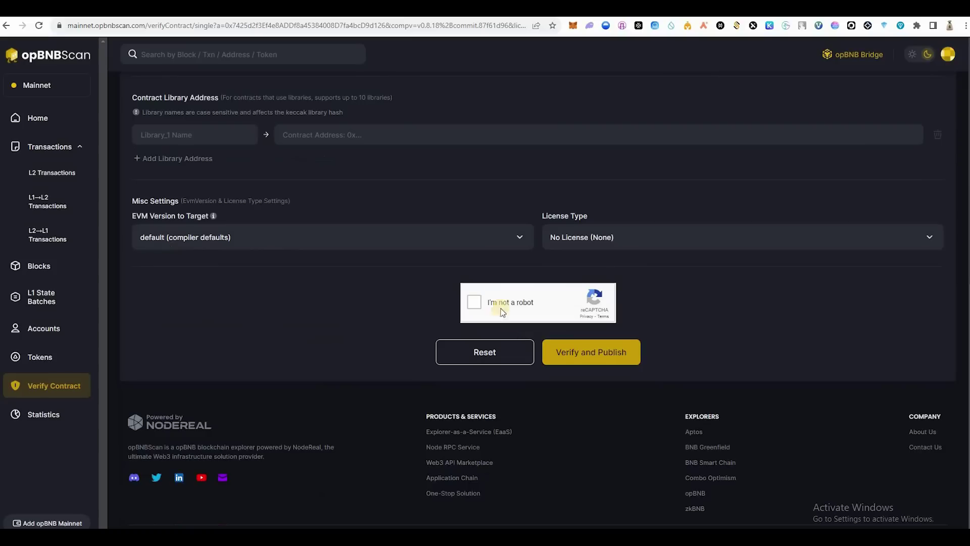
left_click(473, 304)
left_click(613, 360)
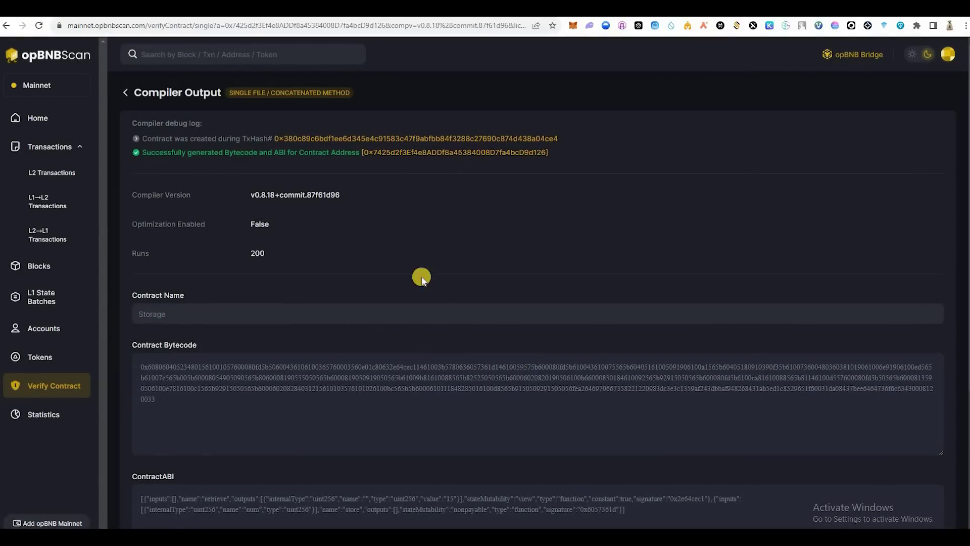
scroll(166, 250, "down", 2)
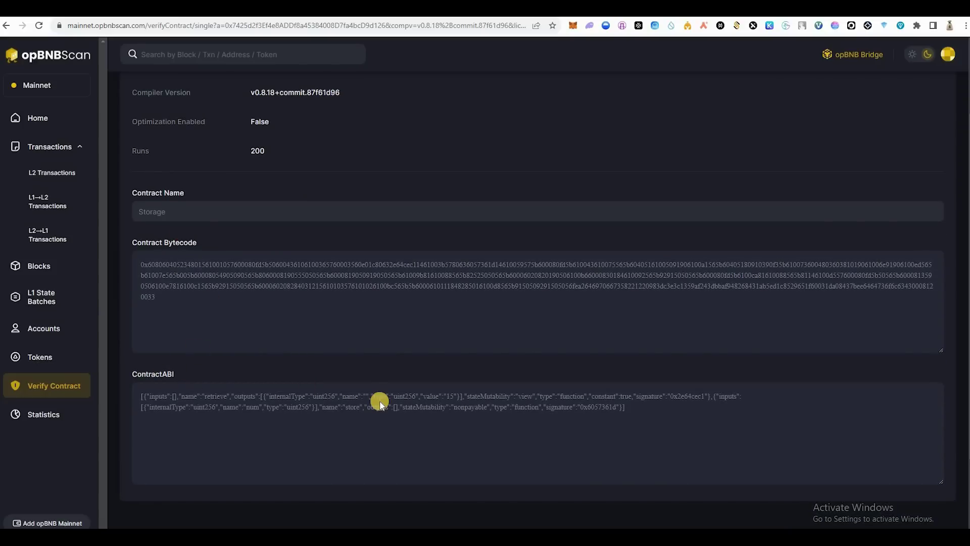
scroll(380, 403, "up", 2)
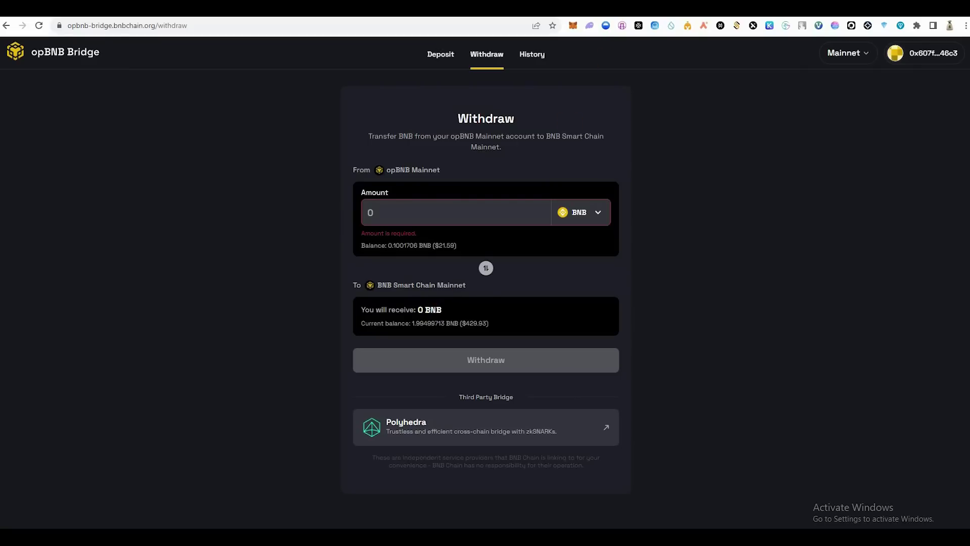
Step: Return to the OpenZeppelin Contracts Wizard showing the gg ERC20 contract with 1500 premint
key("ctrl+Tab")
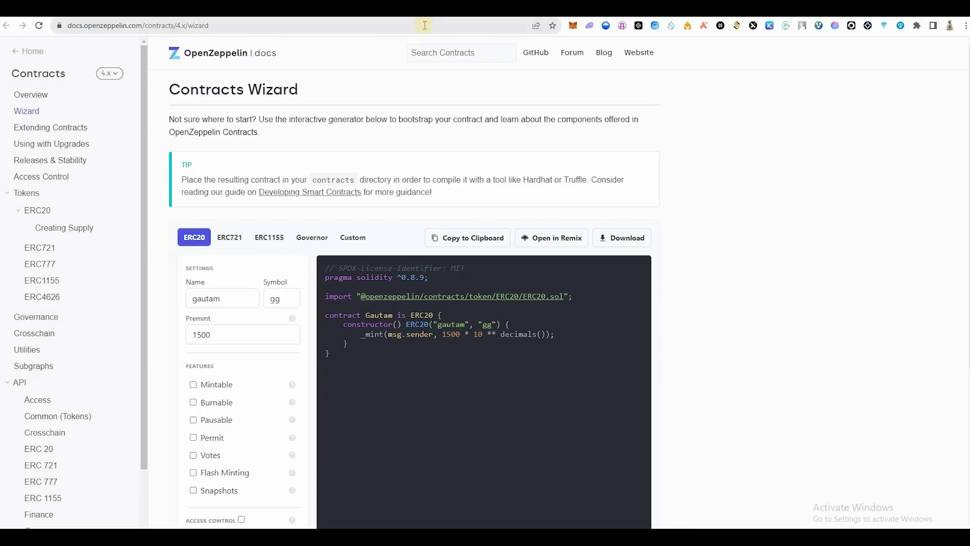
Step: Switch to Telegram to look up the matr1x post
key("alt+Tab")
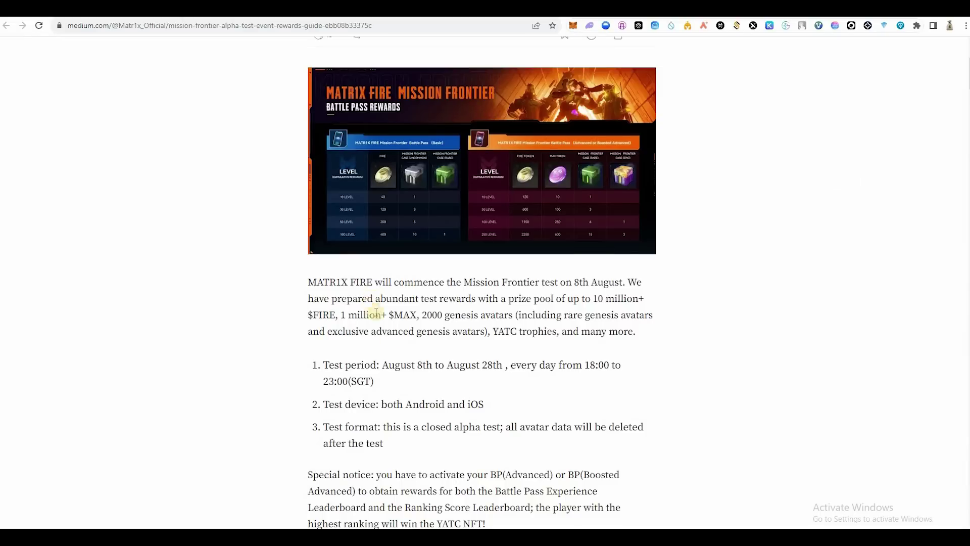
left_click(411, 365)
left_click_drag(411, 365, 434, 365)
left_click(496, 365)
double_click(492, 364)
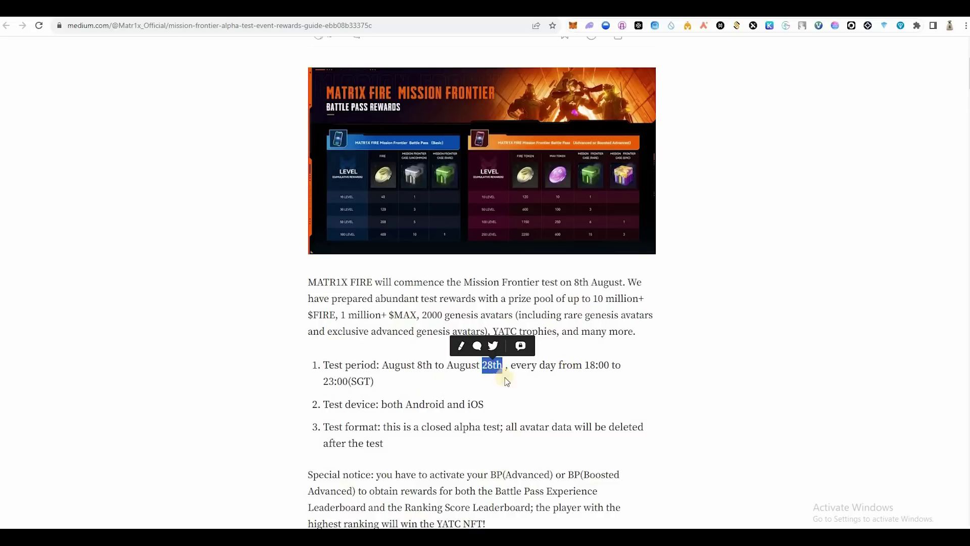
left_click(564, 364)
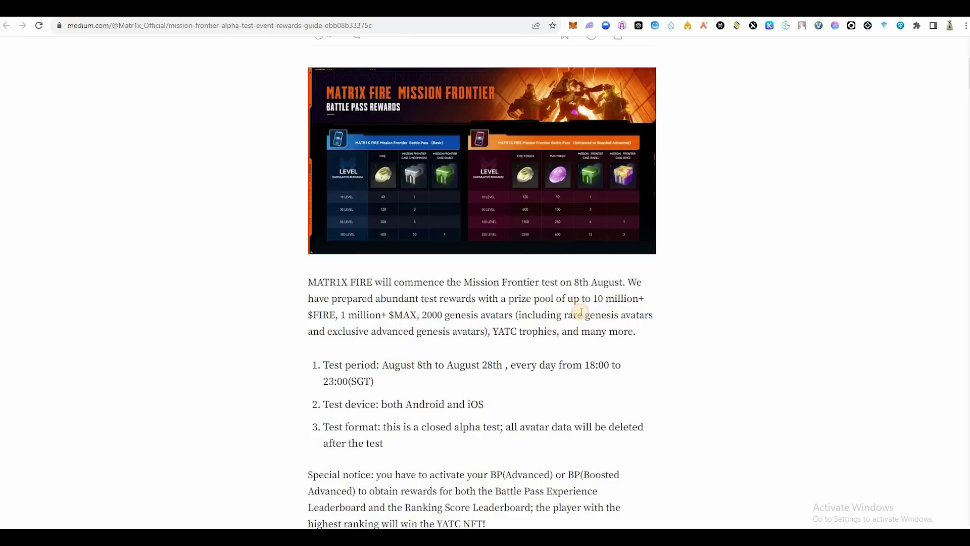
left_click_drag(598, 298, 614, 298)
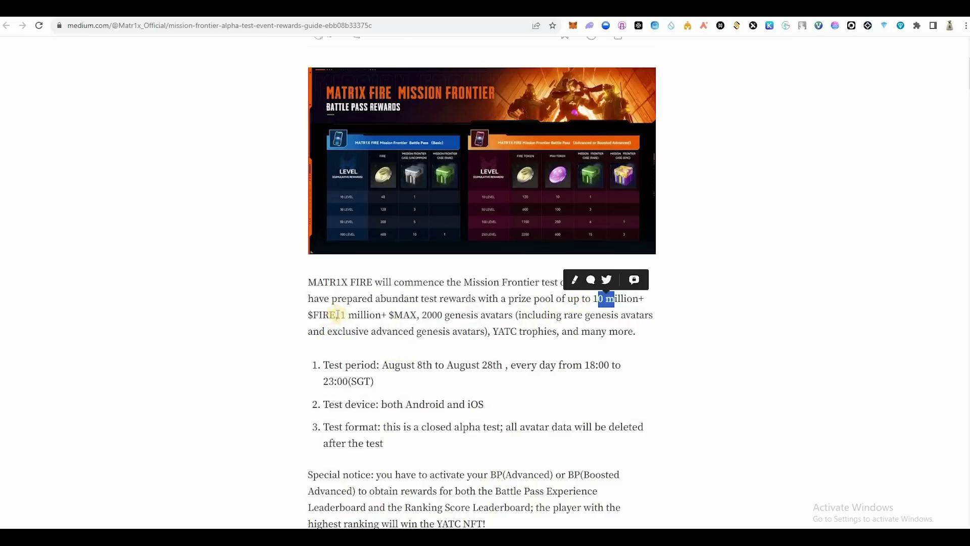
left_click_drag(309, 317, 532, 333)
left_click(340, 316)
left_click(472, 317)
left_click(500, 331)
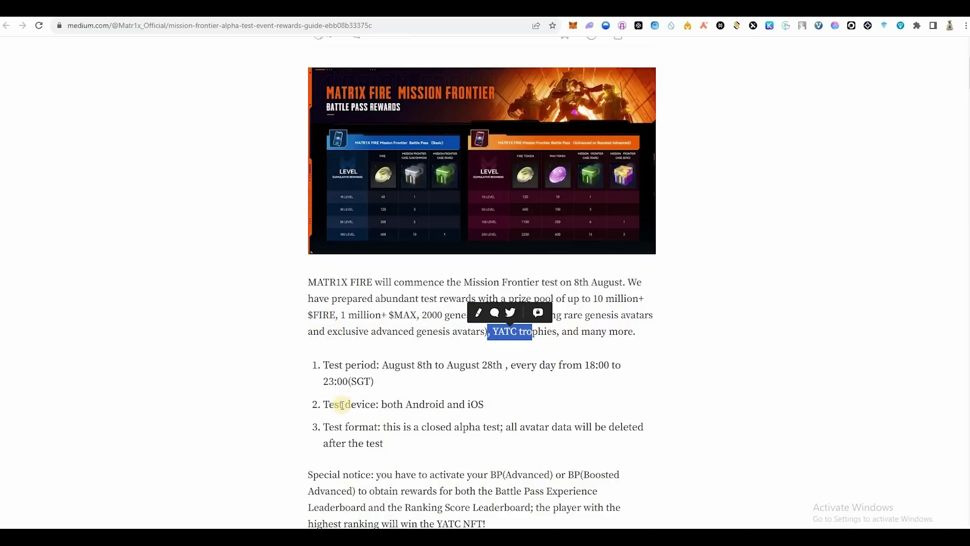
scroll(338, 380, "down", 2)
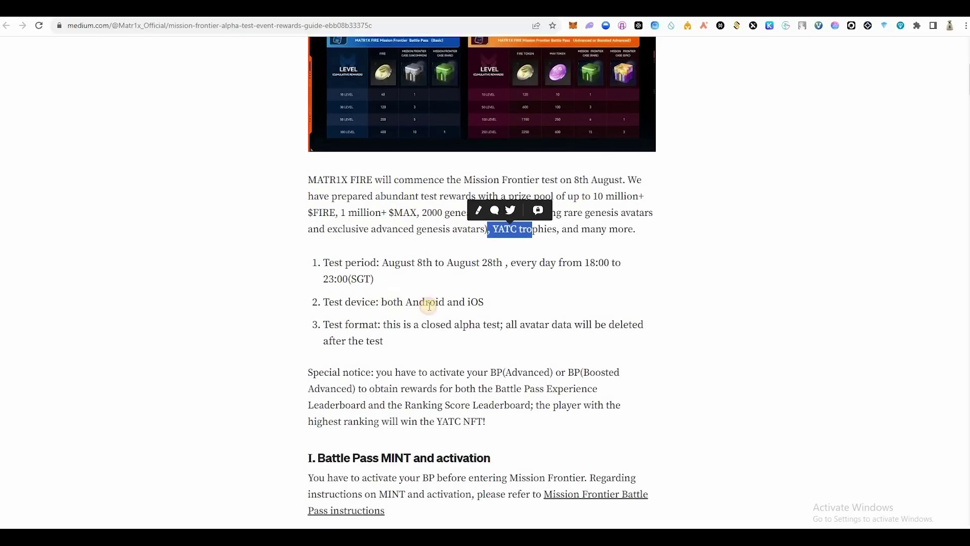
left_click(497, 315)
left_click_drag(496, 315, 401, 326)
left_click(409, 323)
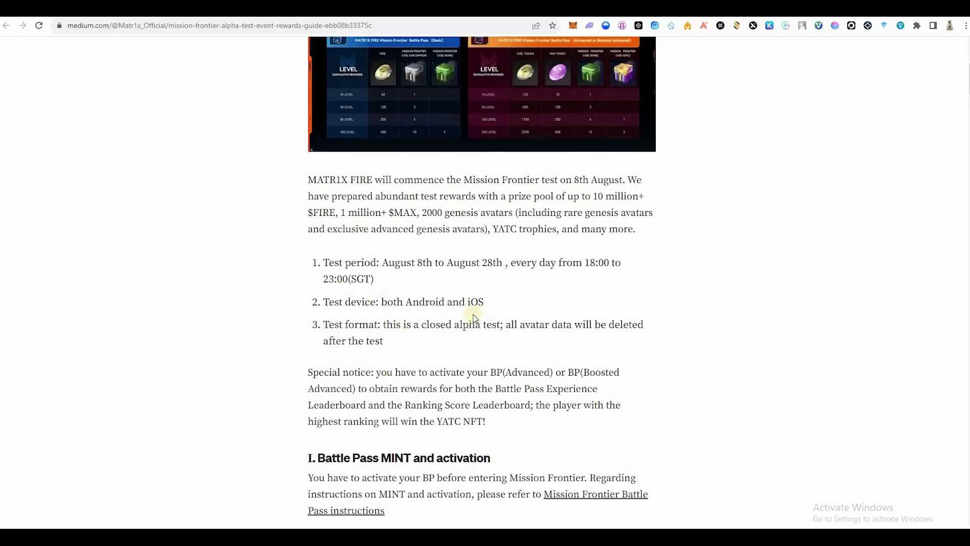
scroll(310, 351, "down", 4)
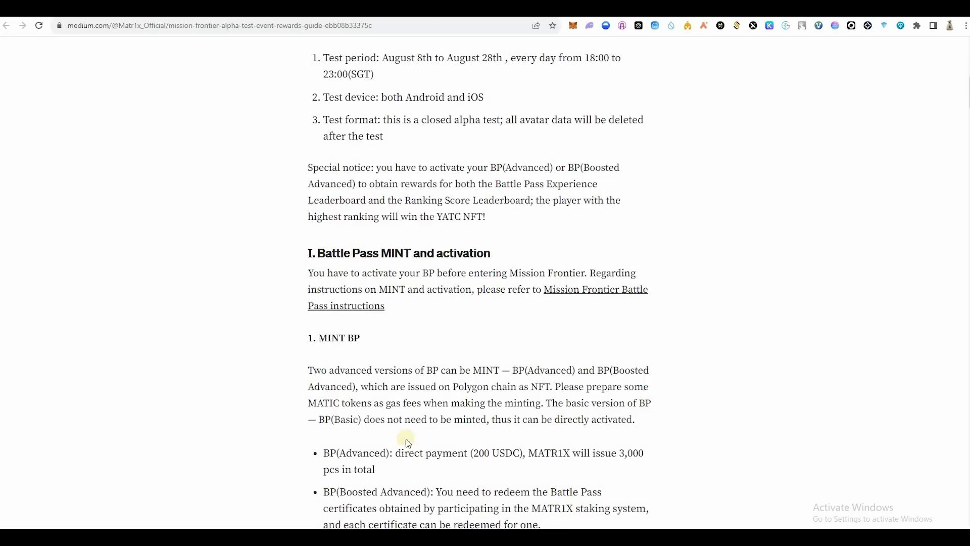
scroll(379, 409, "down", 1)
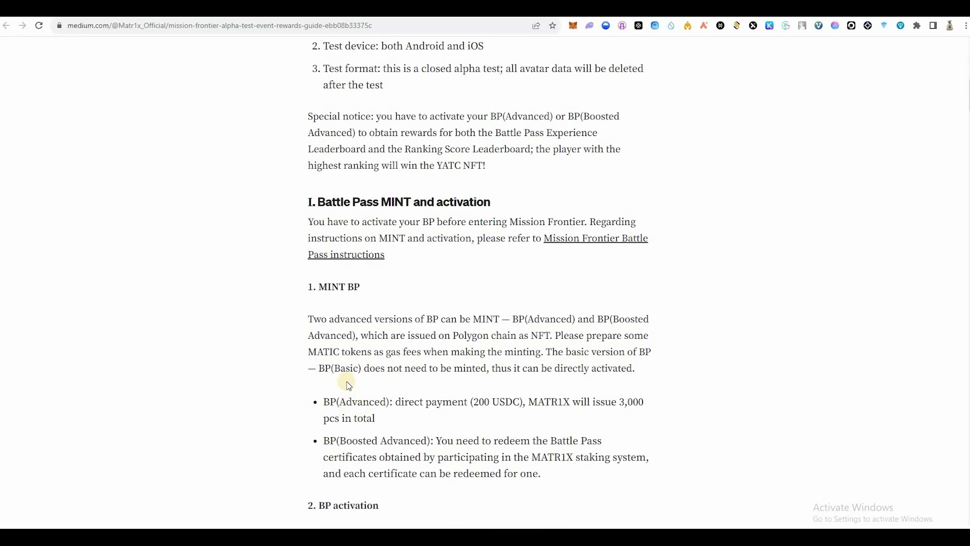
scroll(349, 386, "down", 10)
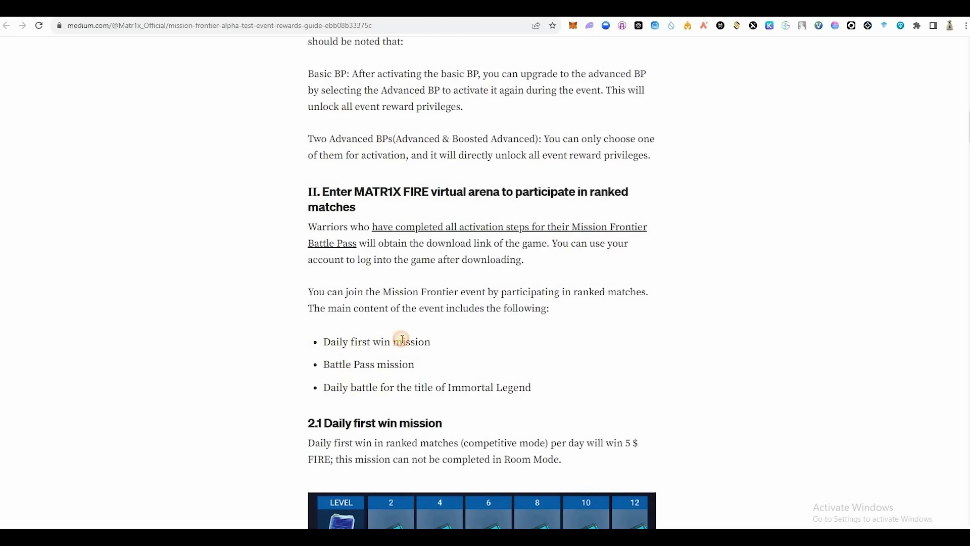
left_click_drag(402, 342, 461, 336)
scroll(390, 334, "down", 1)
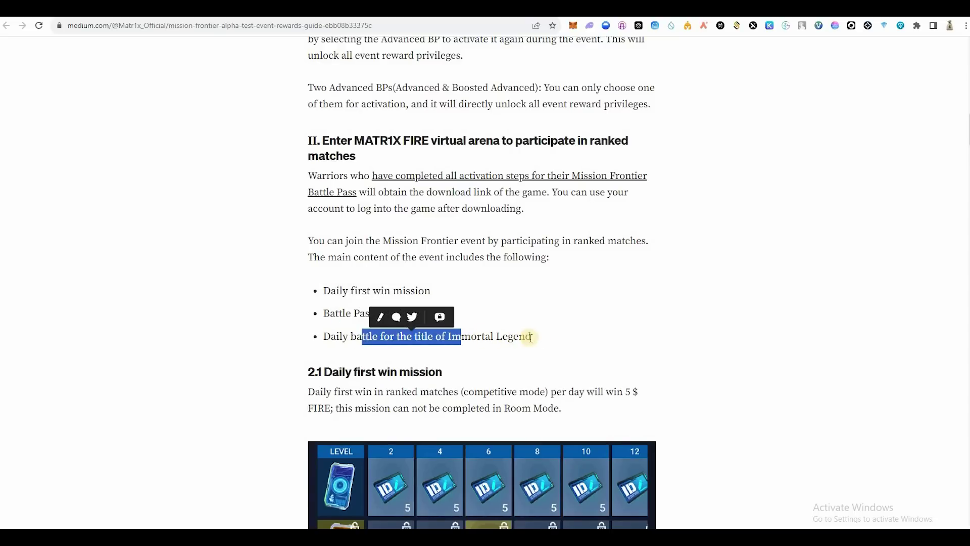
left_click_drag(532, 337, 301, 236)
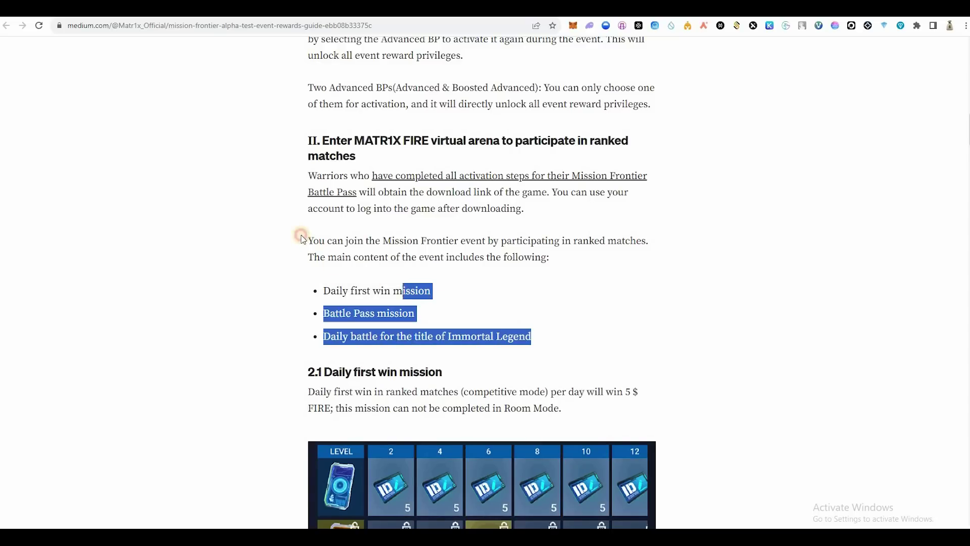
scroll(404, 223, "down", 3)
left_click_drag(395, 297, 410, 219)
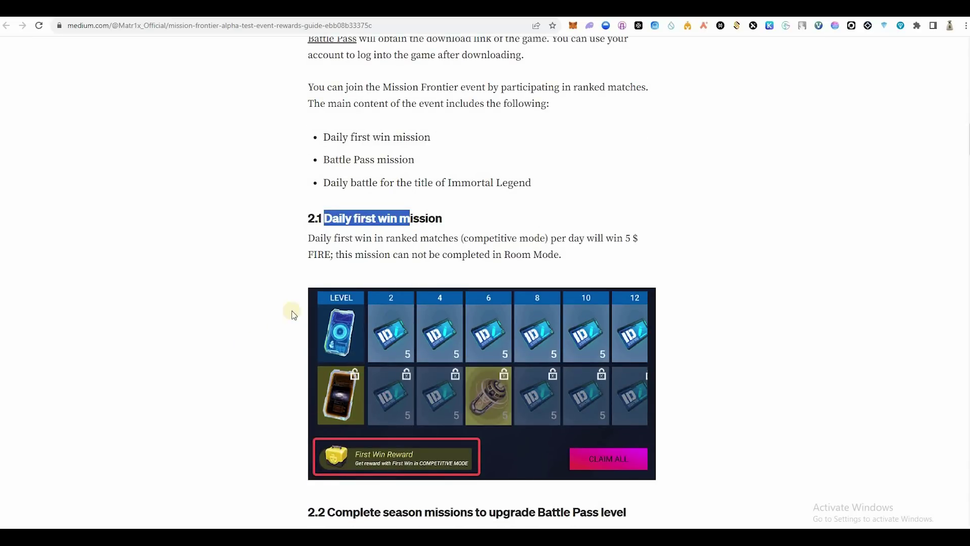
Step: Scroll through the middle of the Mission Frontier rewards guide
scroll(325, 353, "down", 3)
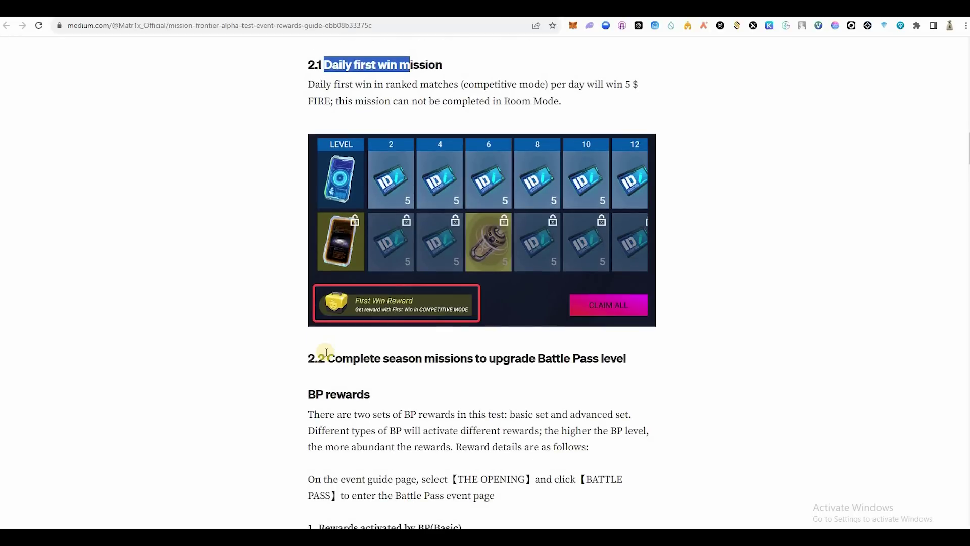
scroll(326, 352, "down", 7)
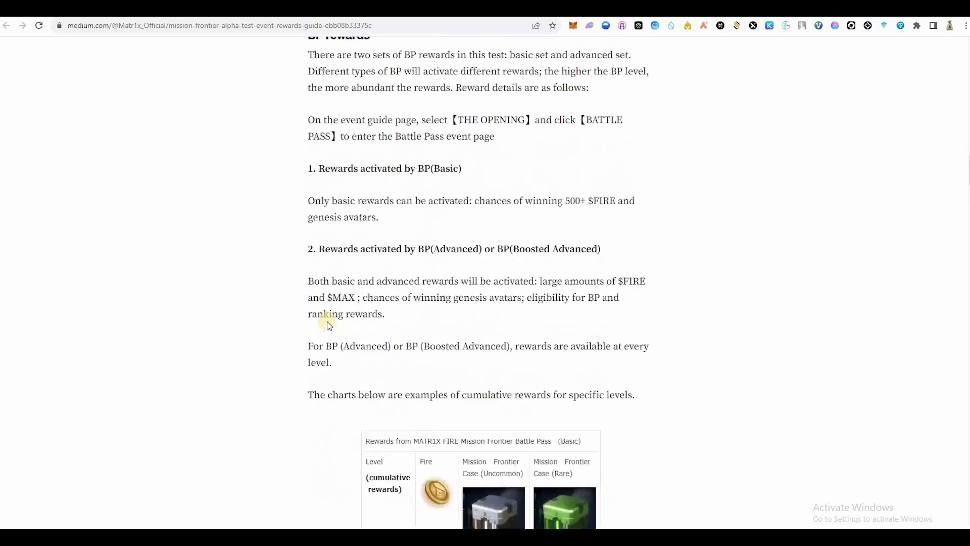
scroll(328, 325, "down", 2)
scroll(329, 215, "up", 5)
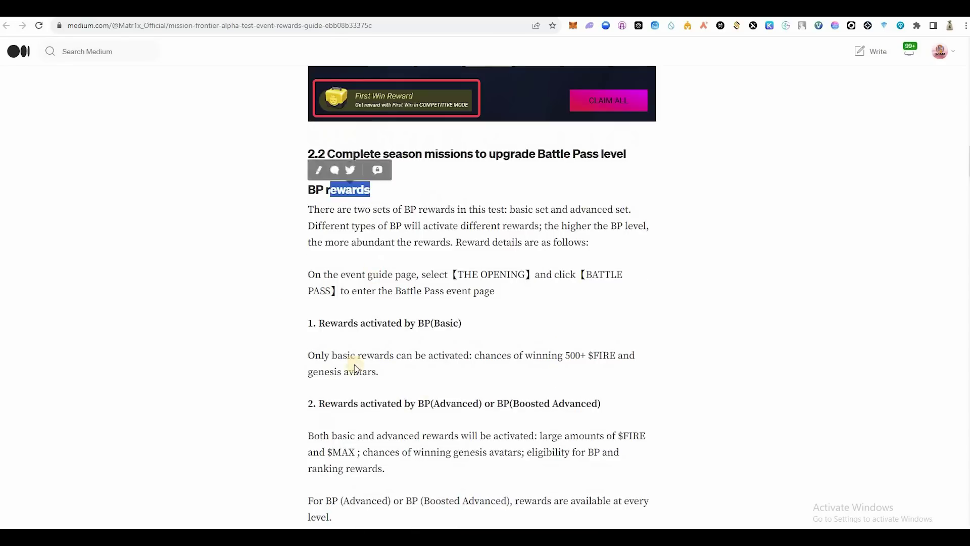
left_click(504, 135)
scroll(505, 238, "down", 7)
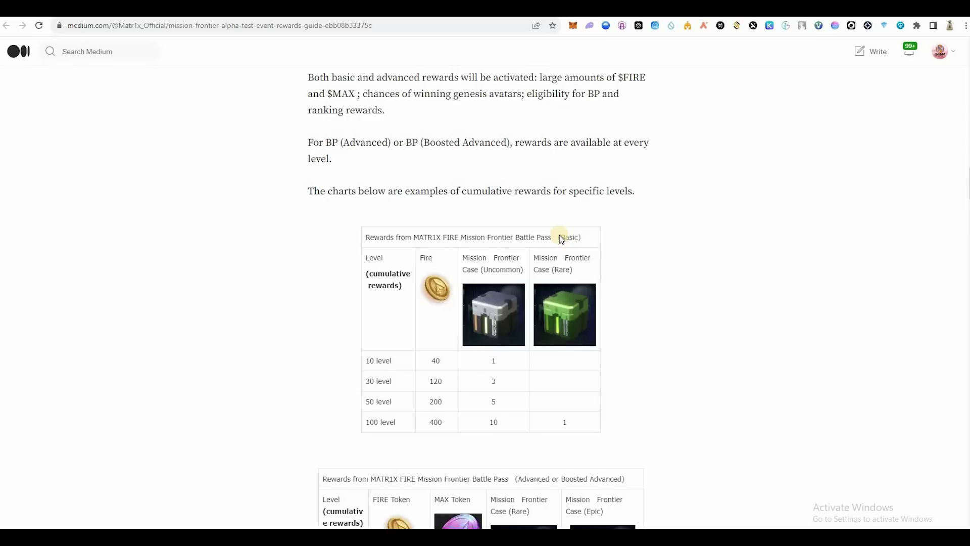
scroll(563, 212, "down", 1)
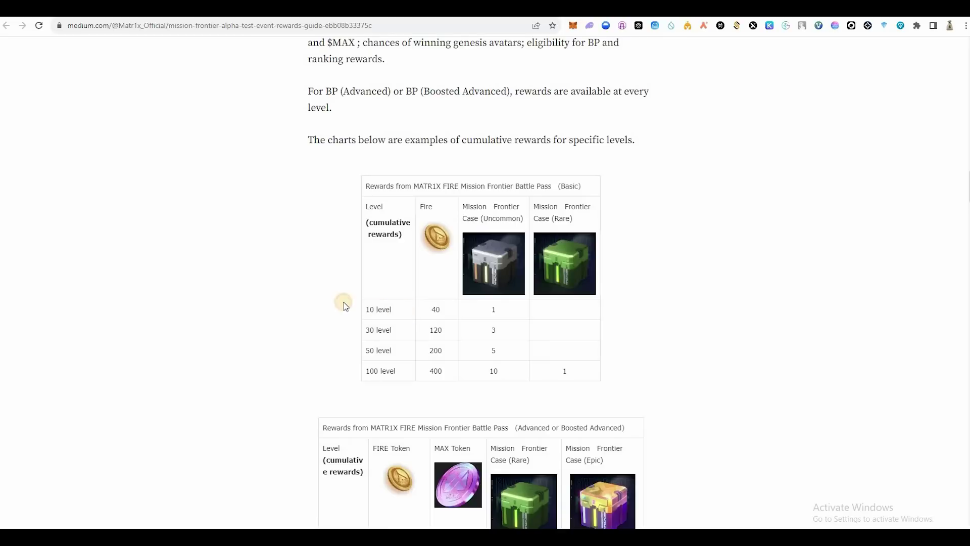
left_click_drag(438, 305, 423, 337)
left_click_drag(540, 185, 518, 183)
scroll(569, 338, "down", 2)
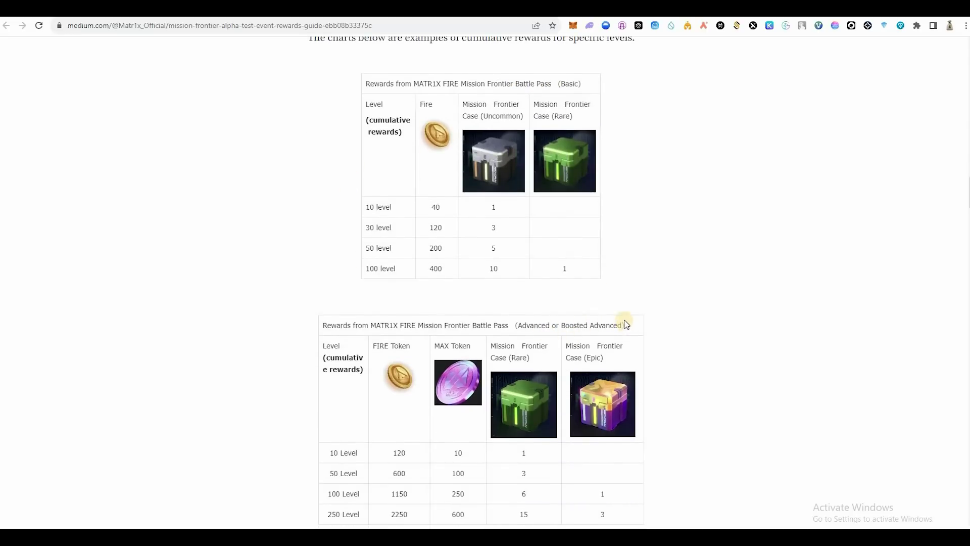
scroll(626, 324, "down", 1)
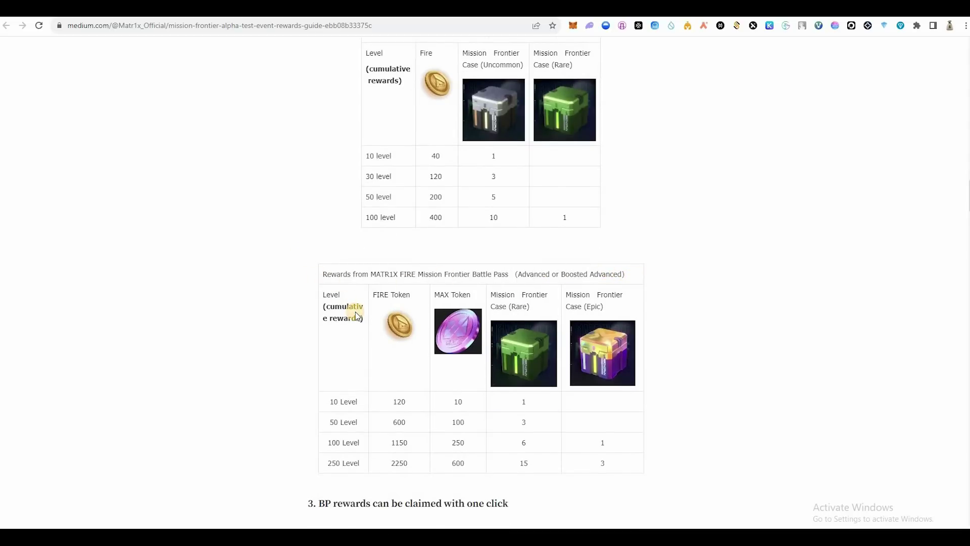
Step: Read to the end of the guide, then go to the matr1x.io Mission Frontier page
scroll(359, 237, "up", 2)
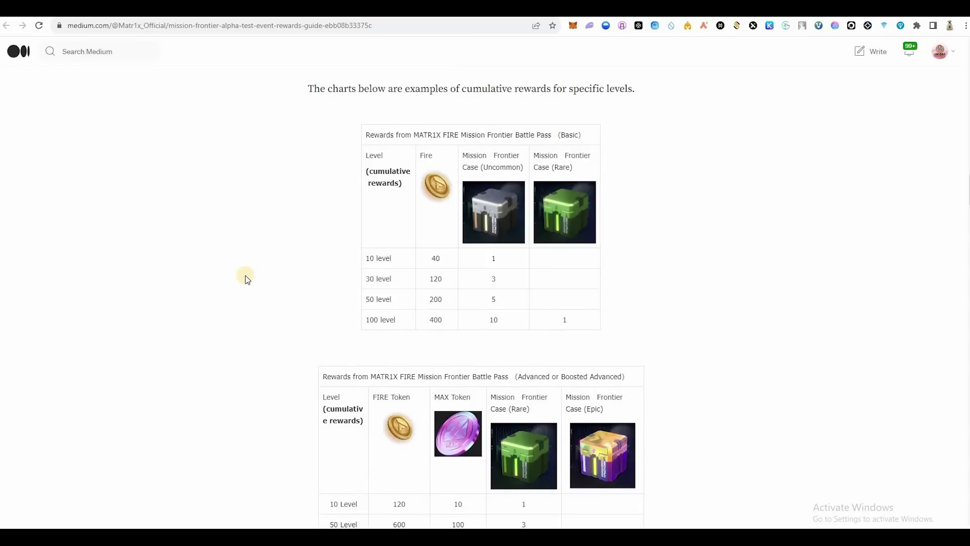
scroll(247, 279, "down", 8)
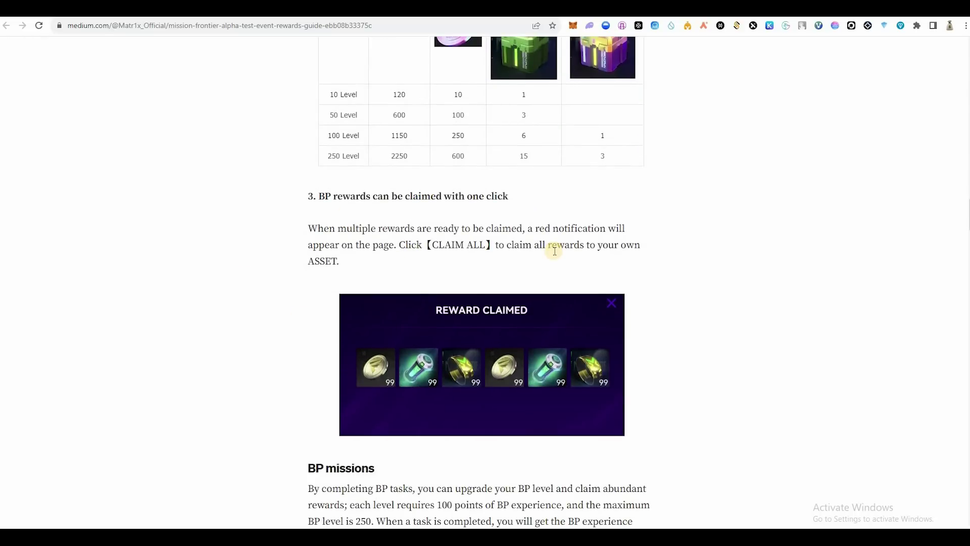
scroll(316, 321, "down", 2)
scroll(316, 338, "down", 9)
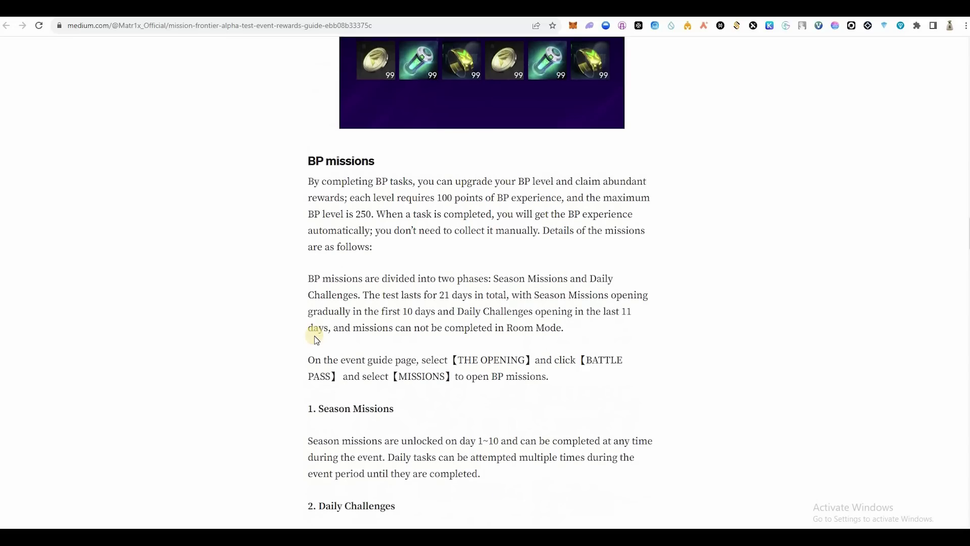
scroll(285, 258, "down", 3)
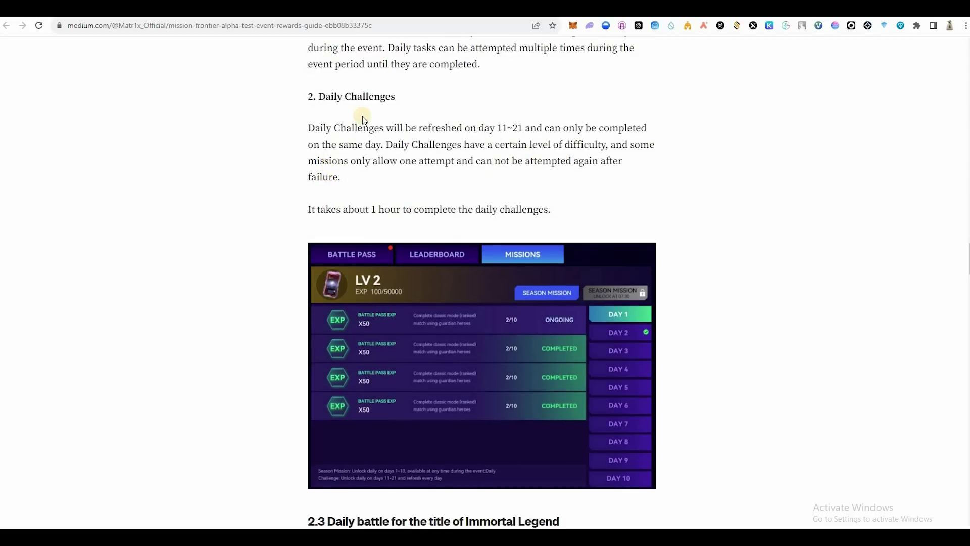
scroll(311, 334, "down", 8)
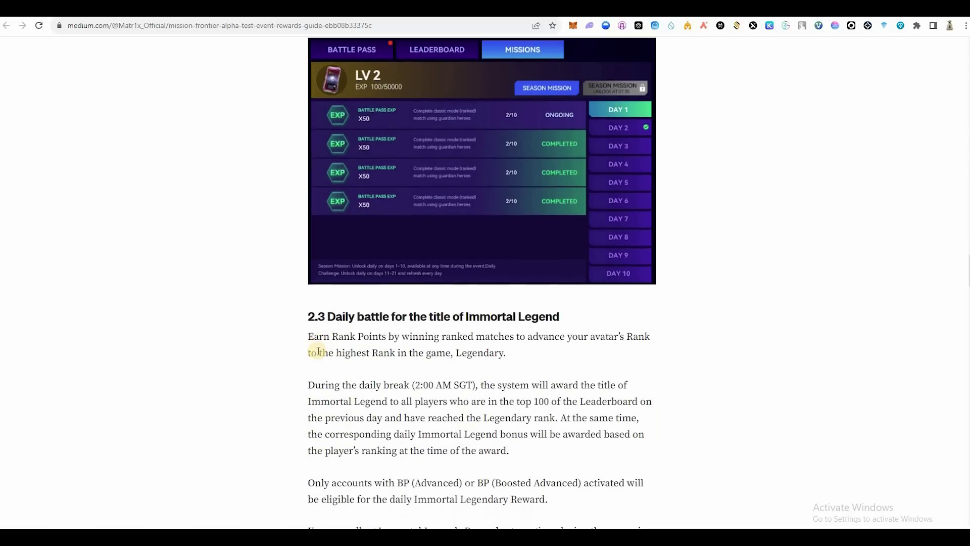
scroll(241, 250, "down", 5)
scroll(262, 333, "down", 15)
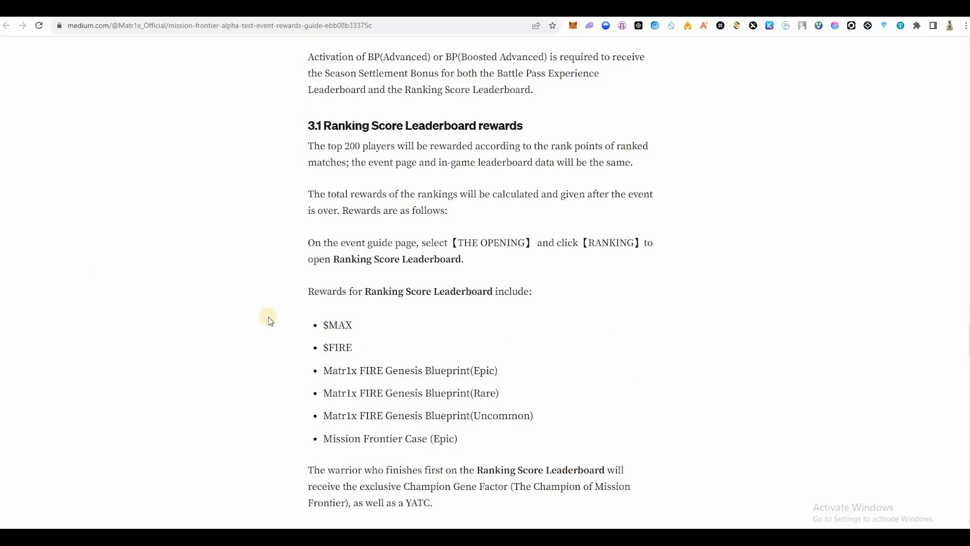
scroll(285, 320, "down", 3)
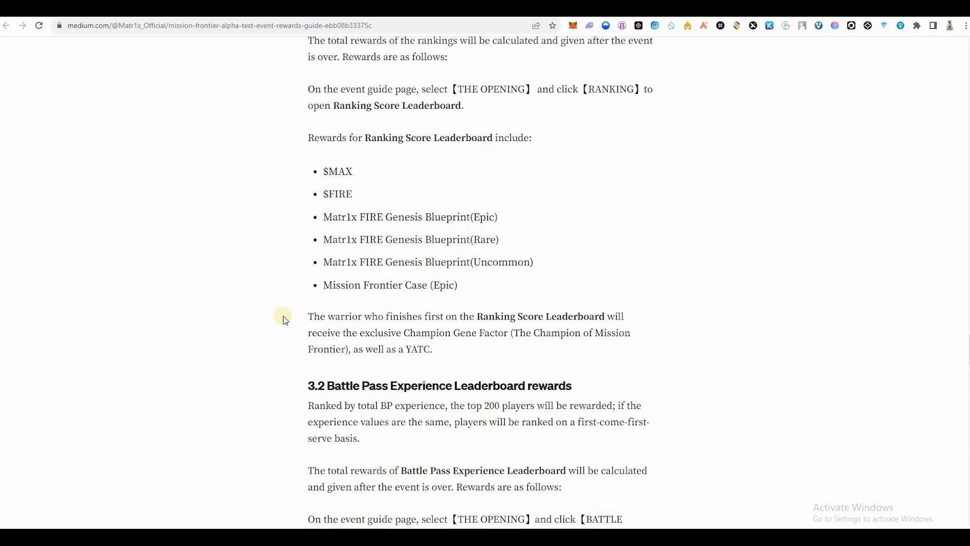
scroll(285, 320, "down", 4)
scroll(448, 202, "up", 20)
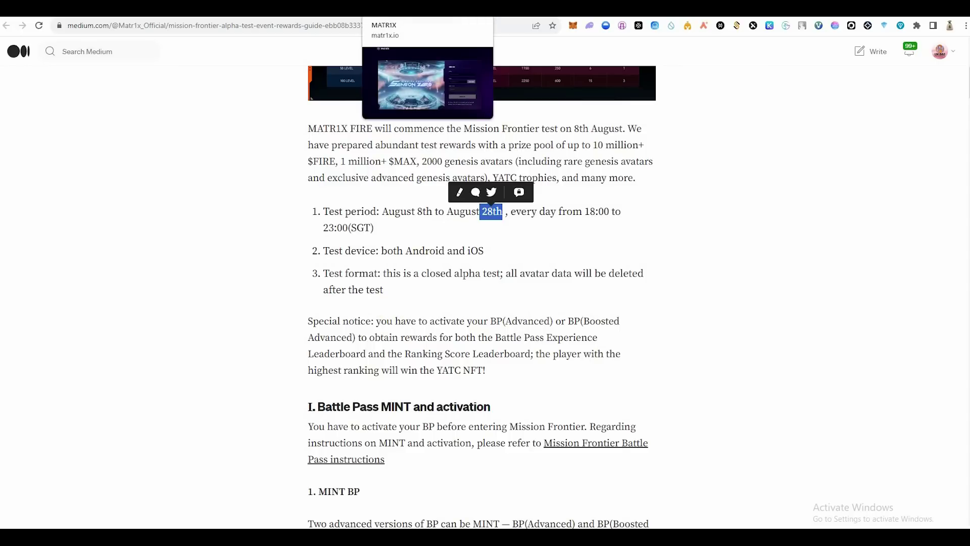
left_click(428, 8)
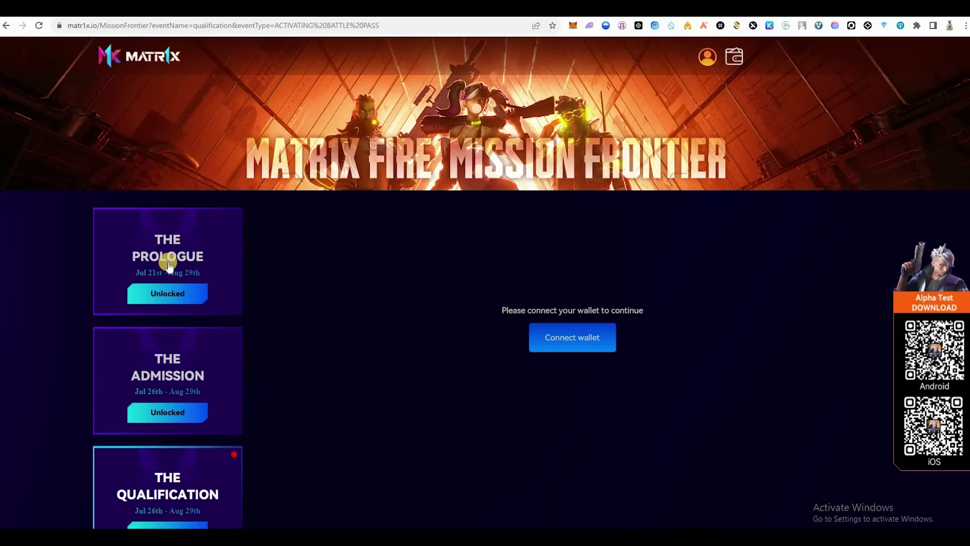
Step: Connect the MetaMask wallet to the Matr1x Mission Frontier site
left_click(568, 346)
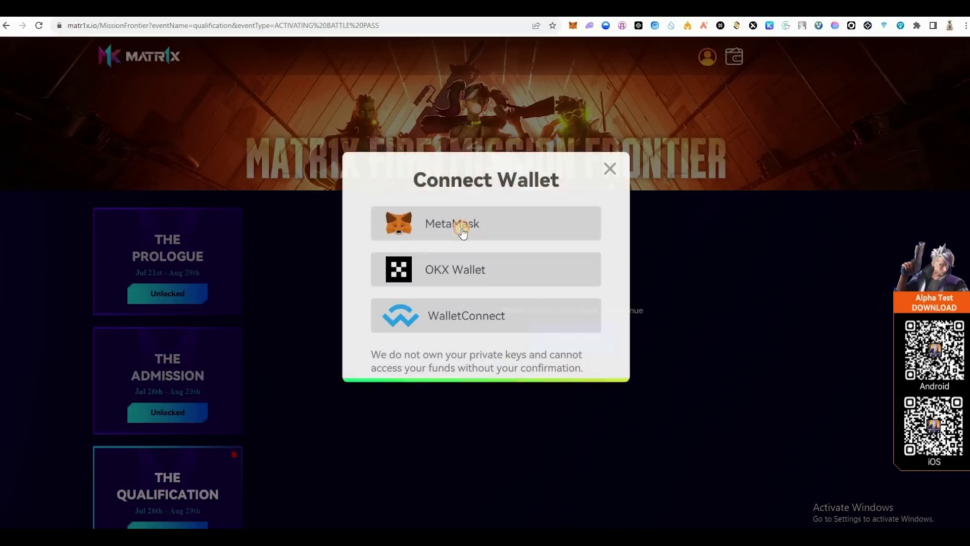
left_click(463, 229)
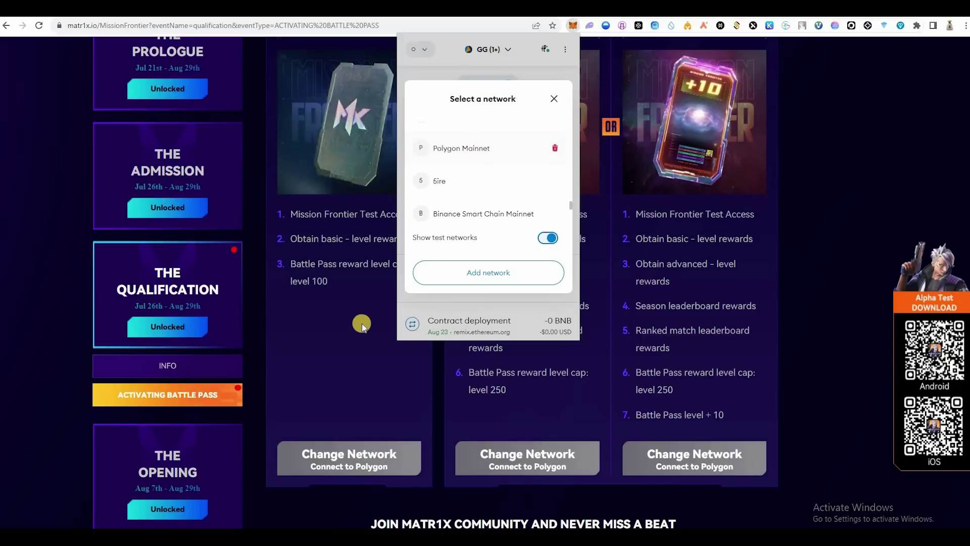
scroll(372, 253, "up", 2)
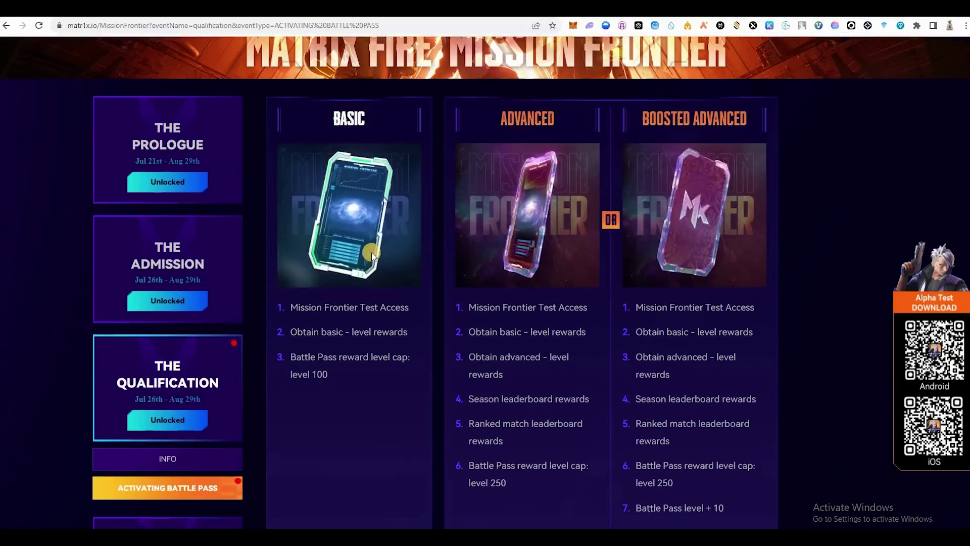
scroll(342, 465, "down", 2)
Step: Free-activate the Basic Battle Pass and approve the signature in MetaMask
left_click(342, 466)
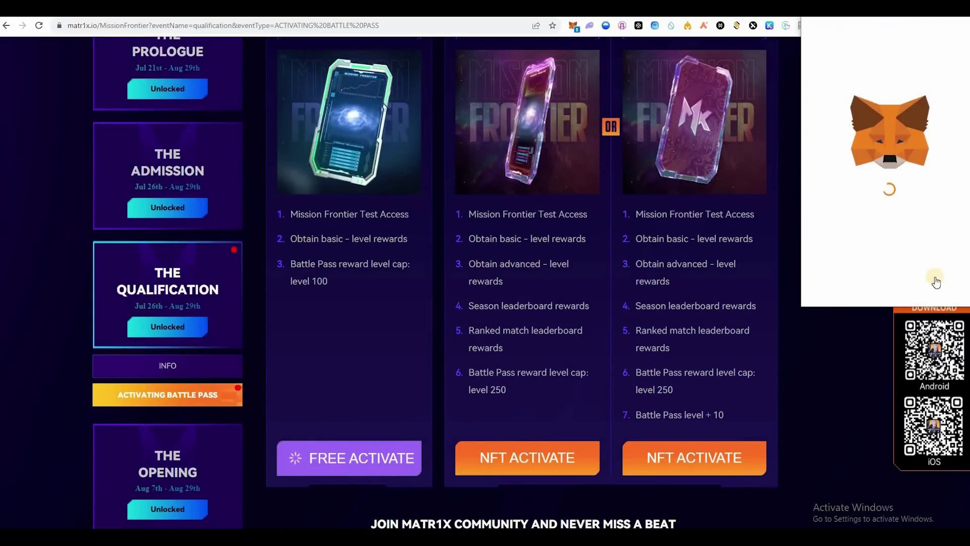
left_click(925, 284)
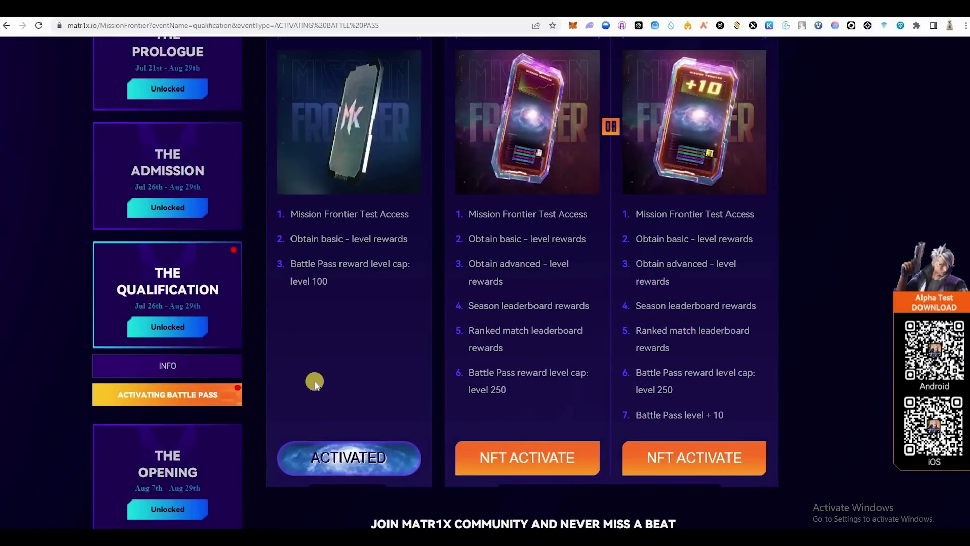
scroll(392, 444, "up", 1)
scroll(343, 451, "down", 2)
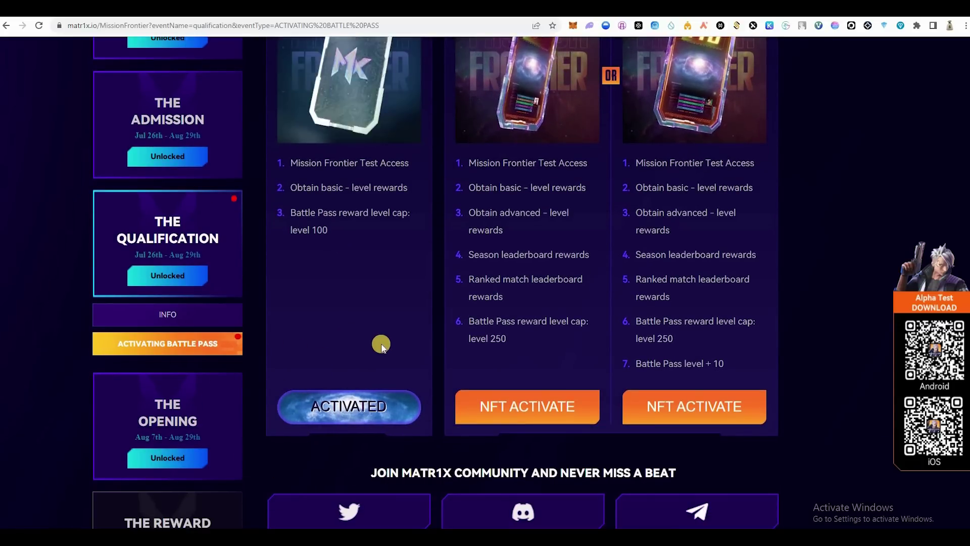
scroll(340, 349, "up", 1)
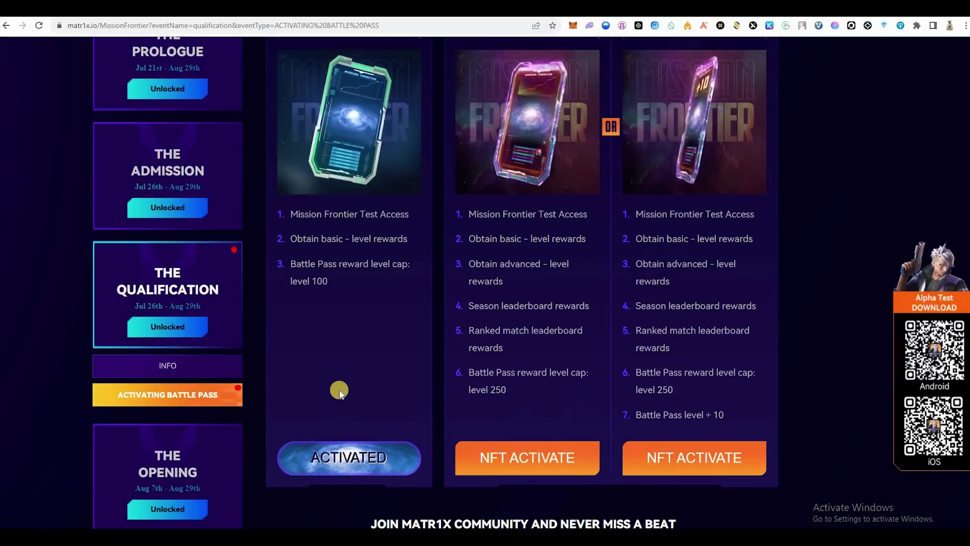
scroll(336, 256, "up", 4)
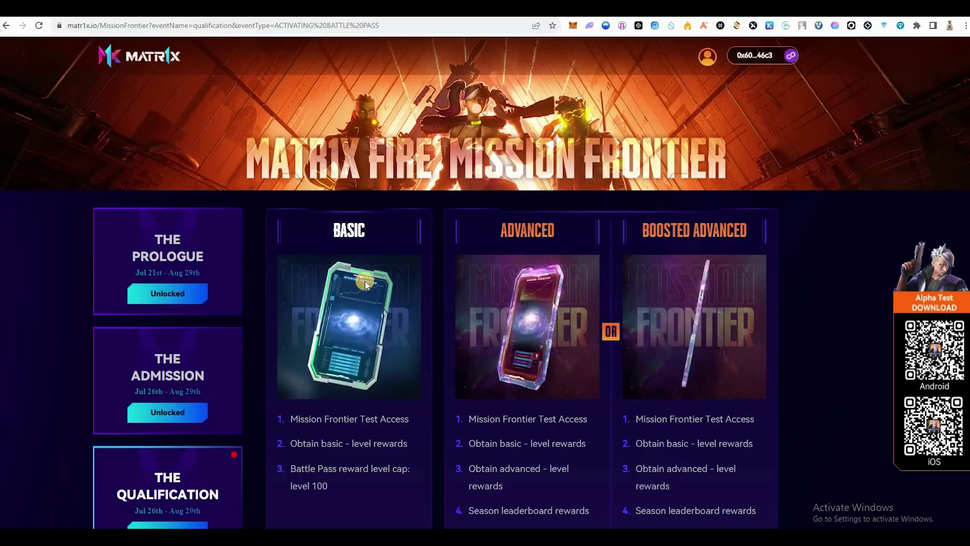
scroll(929, 297, "down", 1)
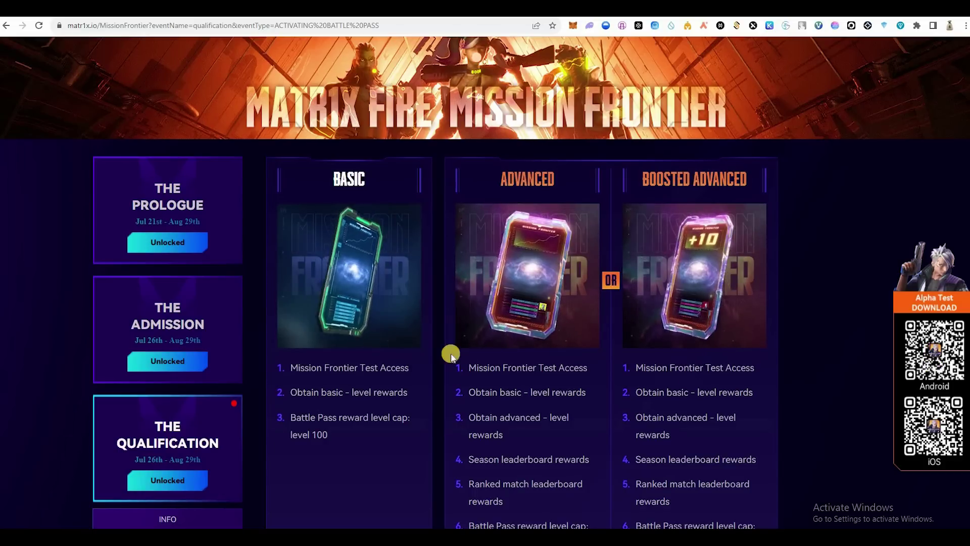
scroll(537, 389, "down", 2)
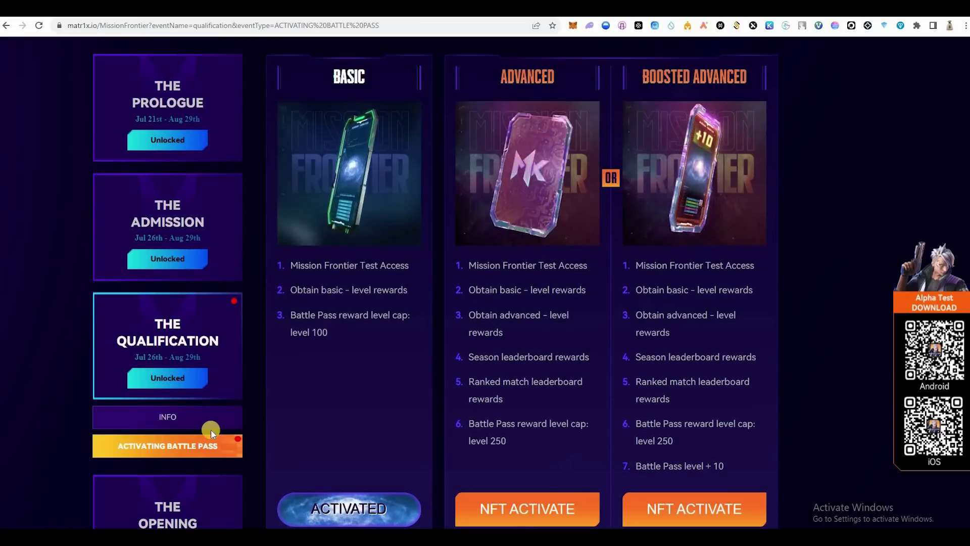
scroll(211, 429, "down", 3)
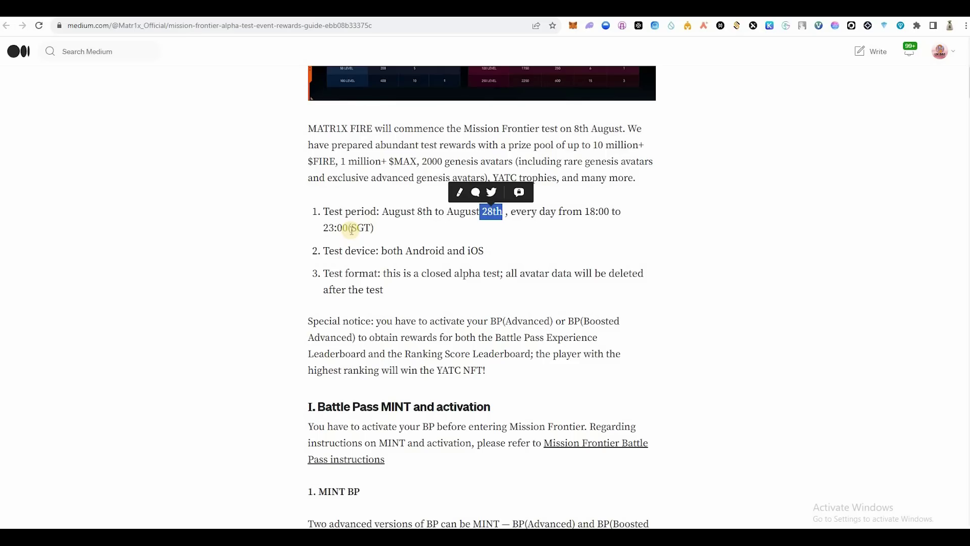
scroll(364, 288, "down", 13)
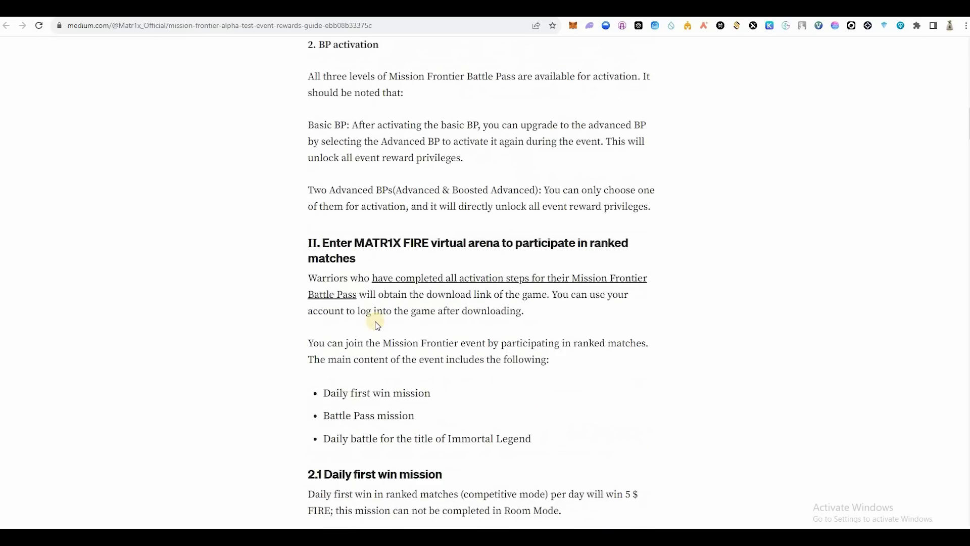
Step: Find the ranked-match missions in the Matr1x guide and highlight the three mission bullets
scroll(378, 325, "down", 5)
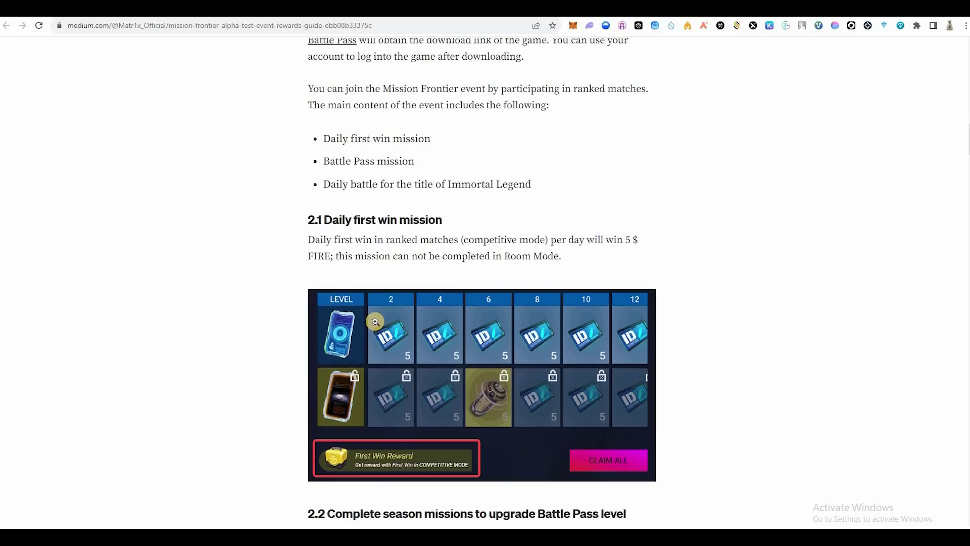
scroll(376, 322, "up", 20)
scroll(375, 324, "up", 3)
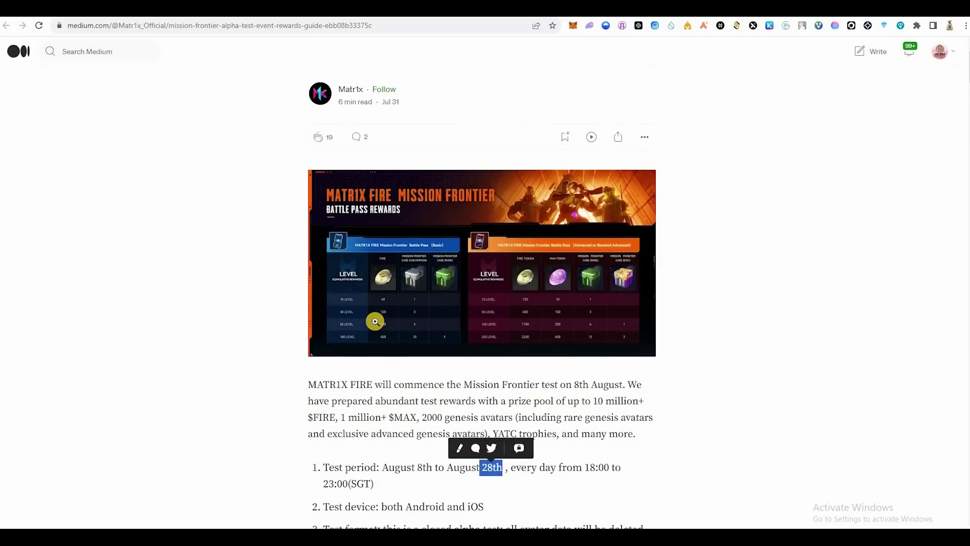
scroll(375, 322, "down", 20)
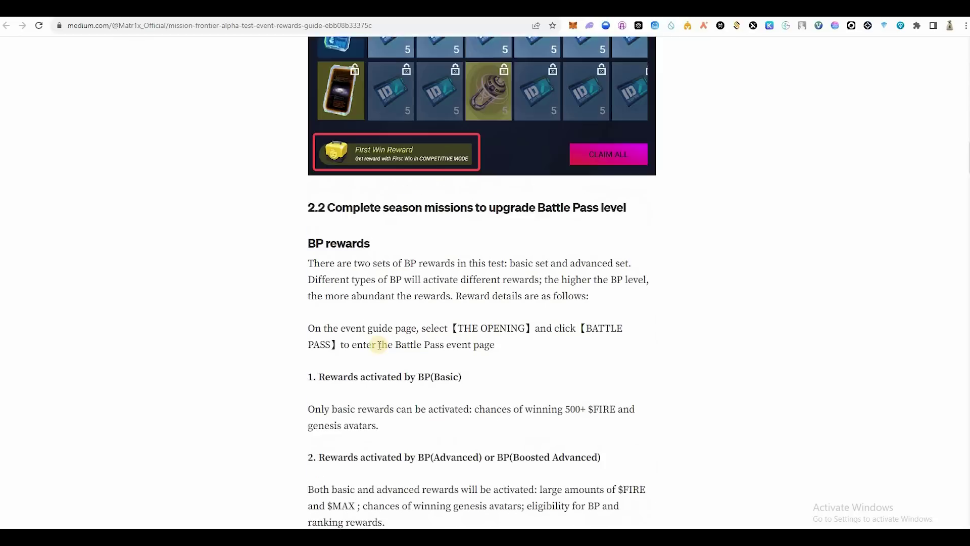
scroll(379, 345, "down", 20)
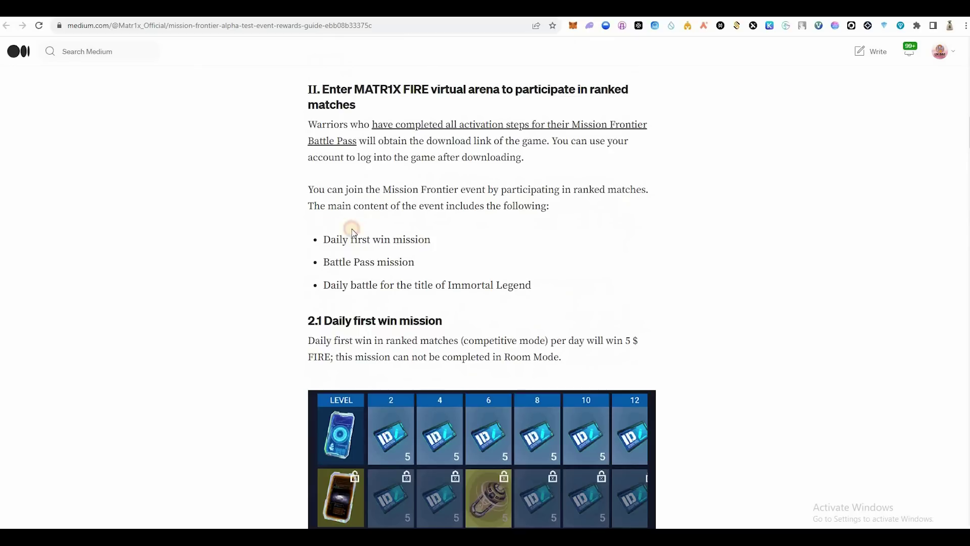
left_click_drag(430, 240, 323, 234)
left_click(323, 233)
left_click_drag(418, 285, 531, 287)
left_click_drag(302, 244, 302, 243)
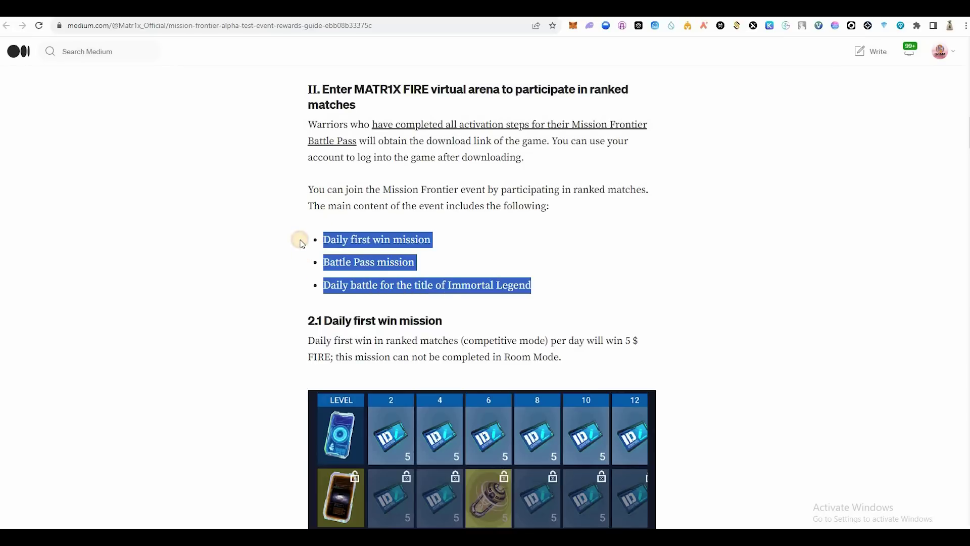
left_click(301, 244)
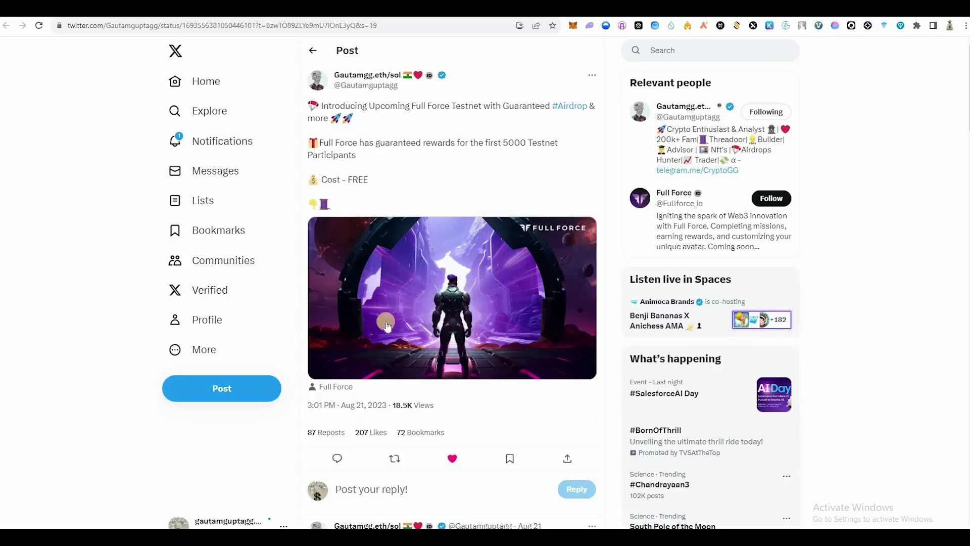
Step: Highlight the guaranteed rewards for 5000 participants in the Full Force testnet post
scroll(386, 321, "down", 1)
scroll(315, 267, "up", 1)
scroll(314, 263, "down", 6)
scroll(510, 144, "up", 6)
left_click_drag(532, 144, 508, 144)
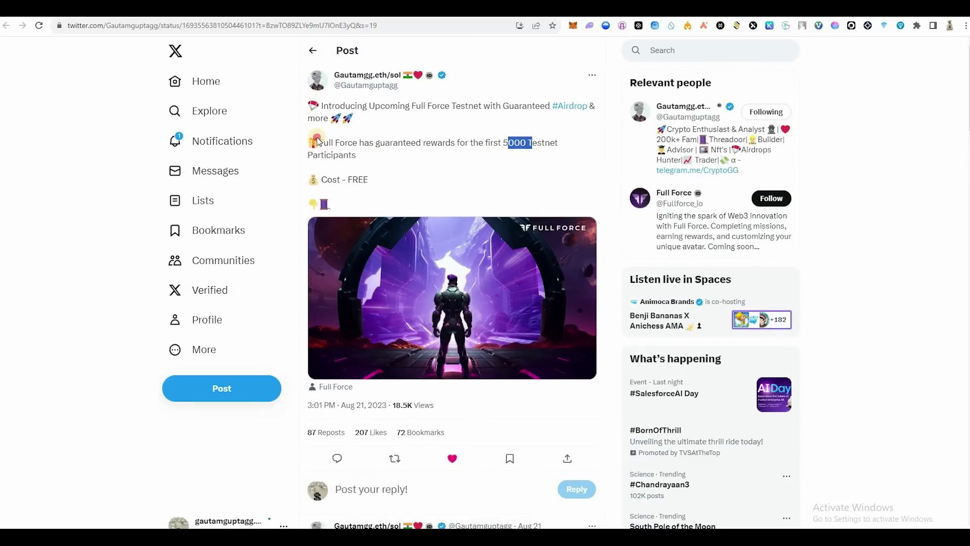
left_click_drag(309, 131, 358, 157)
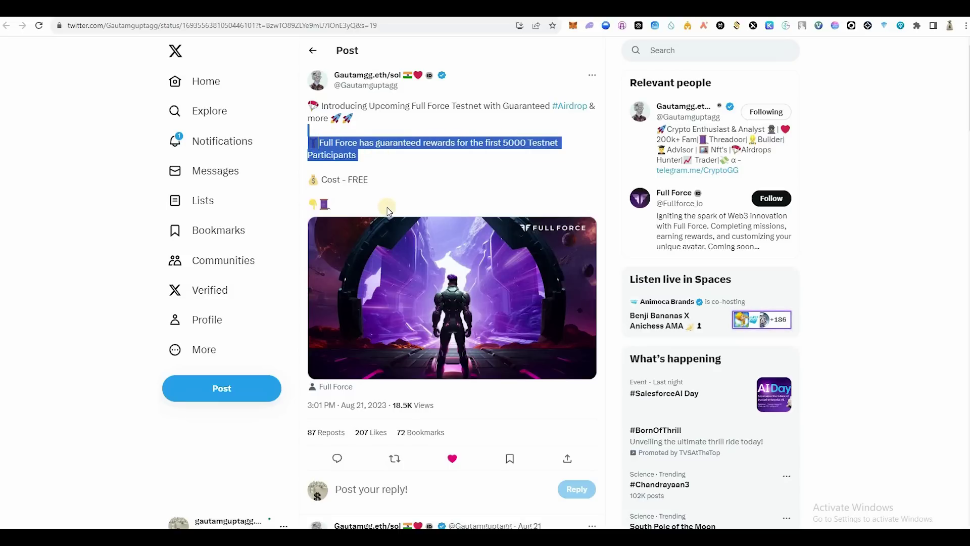
Step: Read the thread's tweets 2/9 through 9/9 on earning Discord roles
scroll(388, 211, "down", 8)
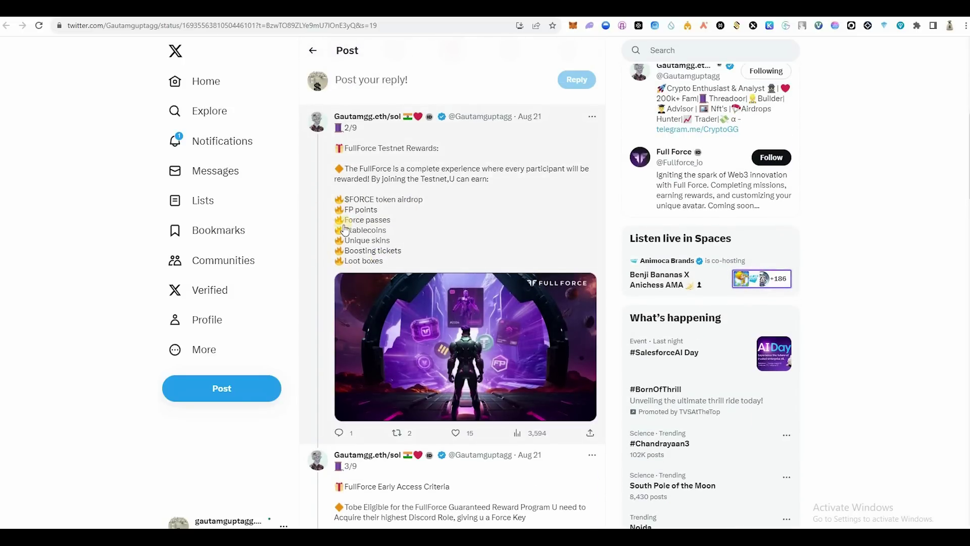
scroll(365, 252, "down", 3)
scroll(384, 258, "down", 3)
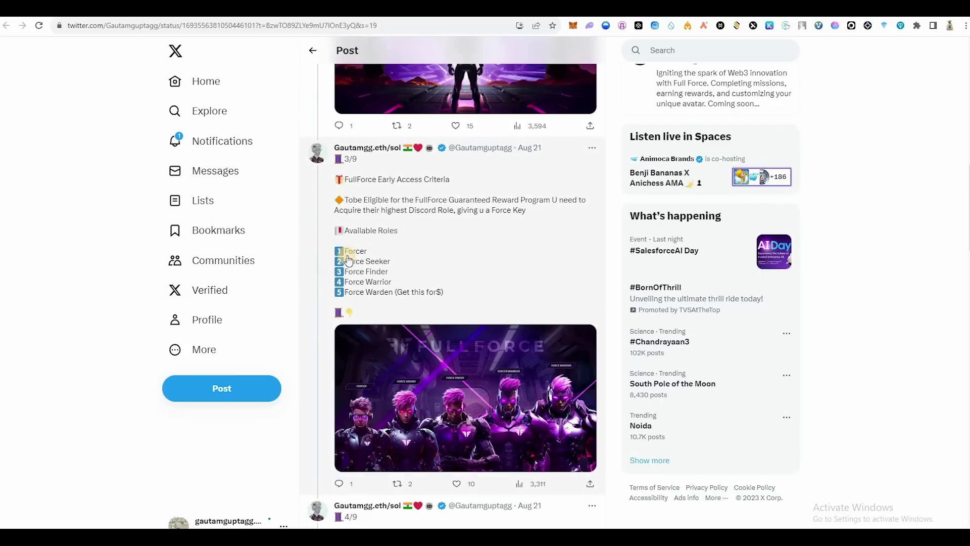
scroll(355, 292, "down", 1)
scroll(355, 292, "down", 2)
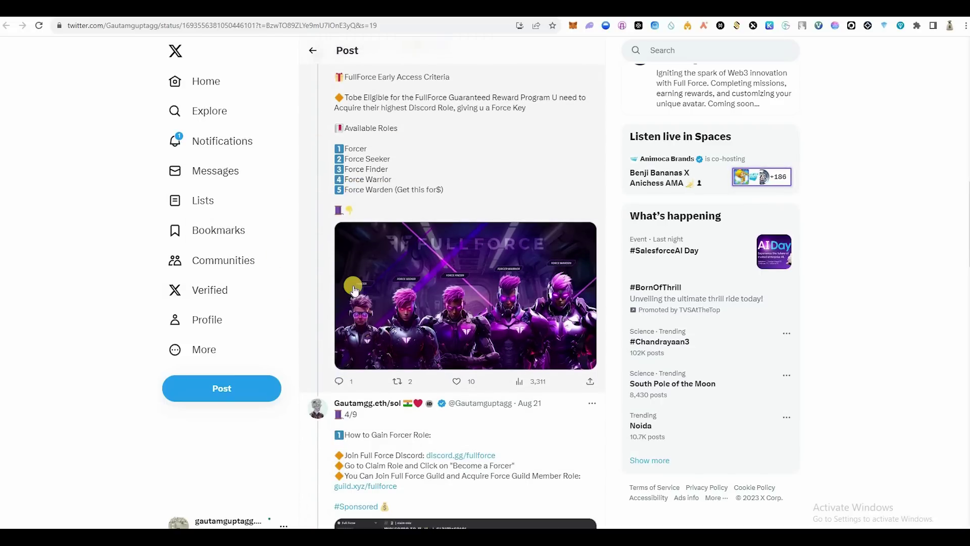
scroll(354, 290, "down", 4)
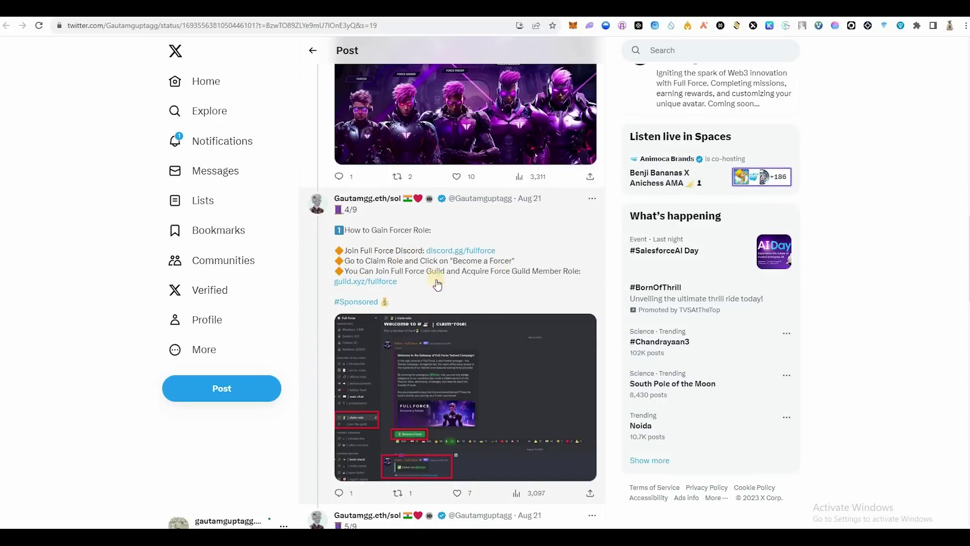
scroll(363, 281, "down", 5)
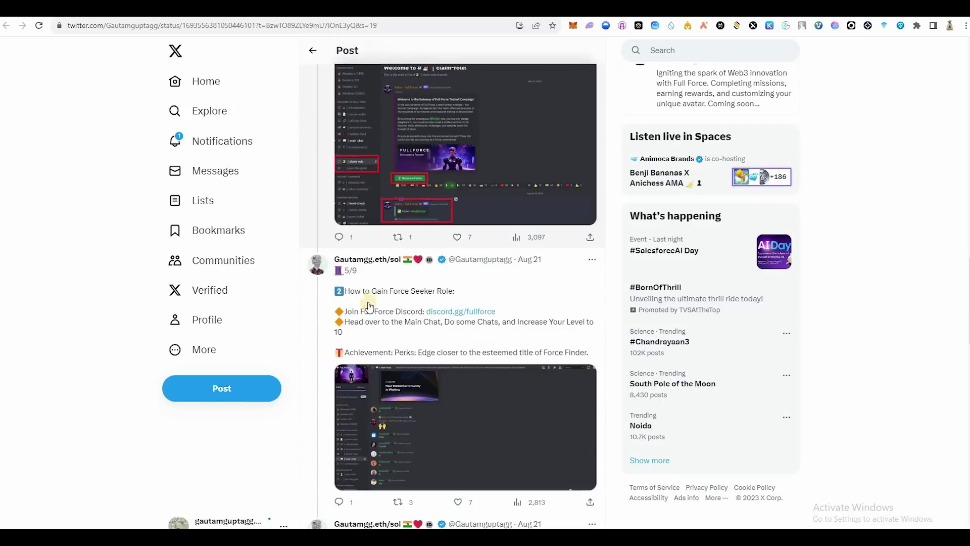
scroll(465, 303, "down", 2)
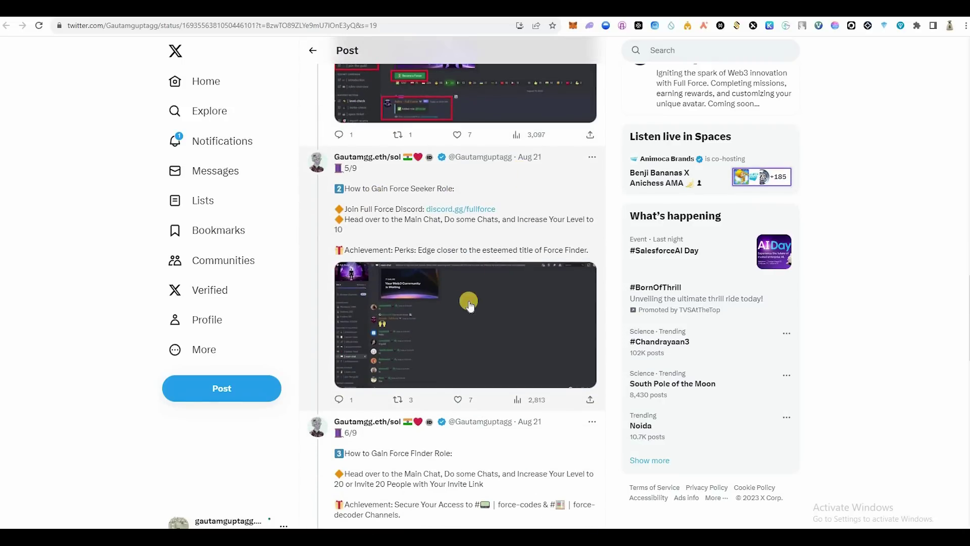
scroll(405, 361, "down", 2)
scroll(401, 368, "down", 4)
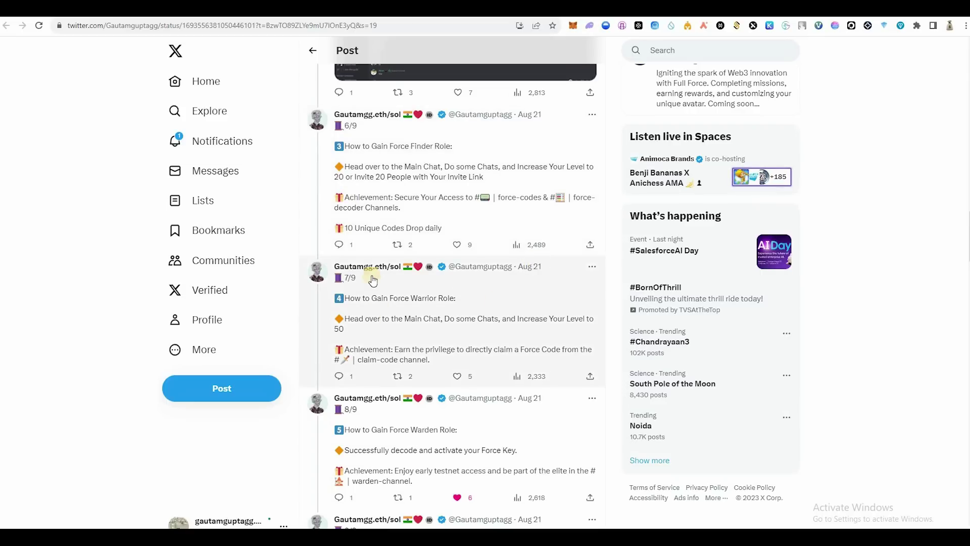
scroll(377, 300, "down", 1)
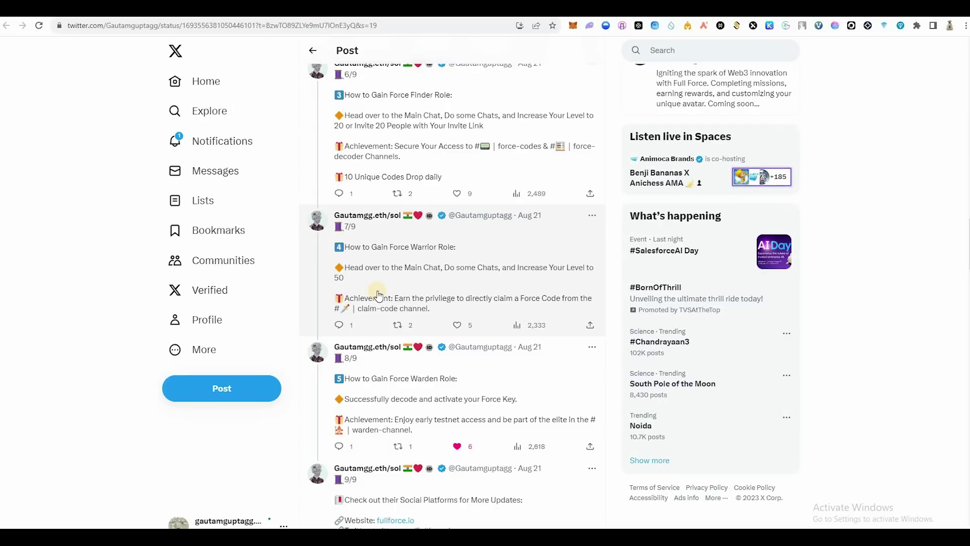
scroll(390, 182, "down", 3)
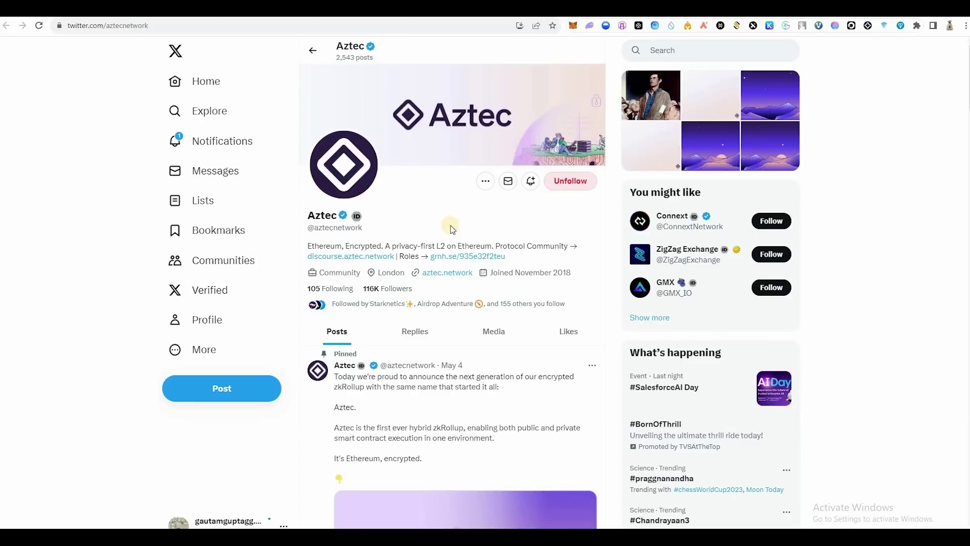
Step: Highlight Aztec's November 2018 join date and name, then open discourse.aztec.network from the bio
left_click_drag(568, 273, 490, 273)
left_click(568, 272)
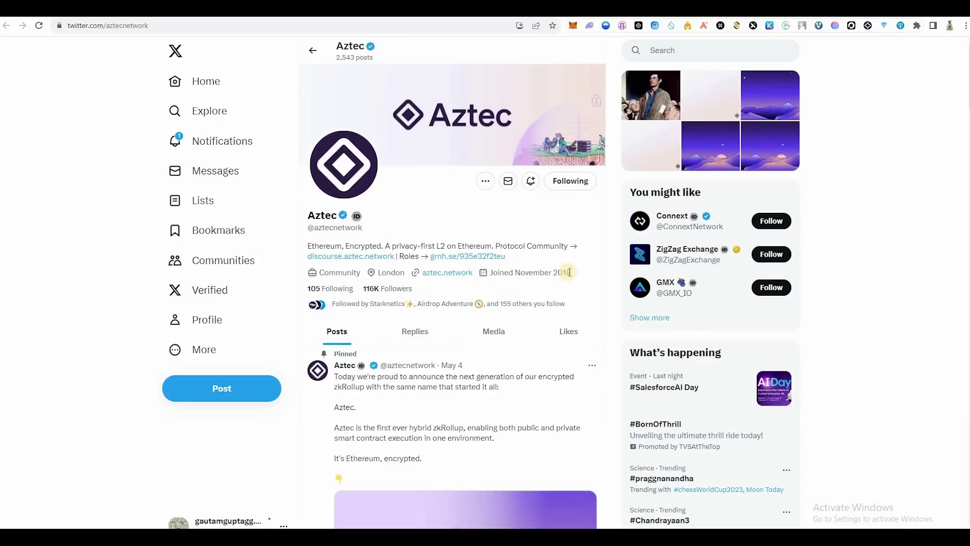
left_click_drag(574, 274, 548, 274)
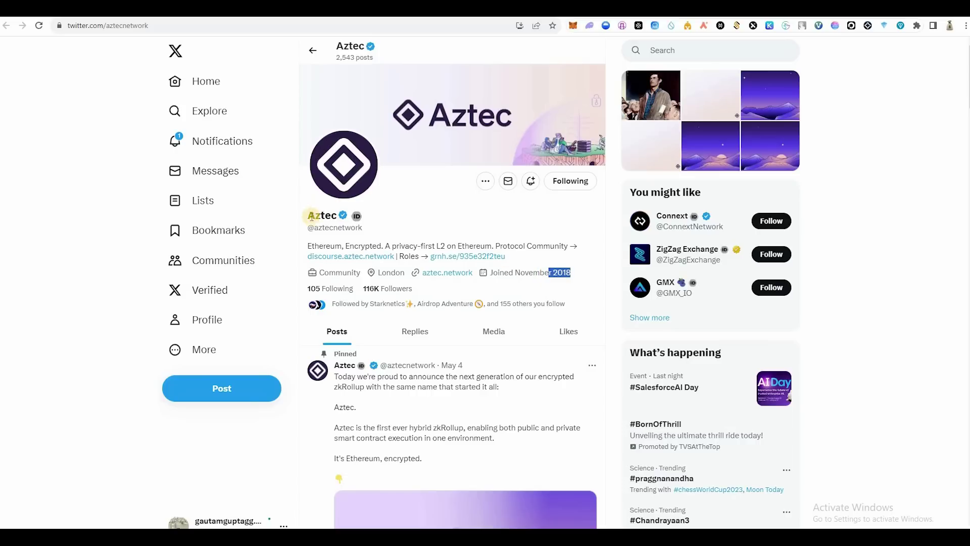
double_click(345, 220)
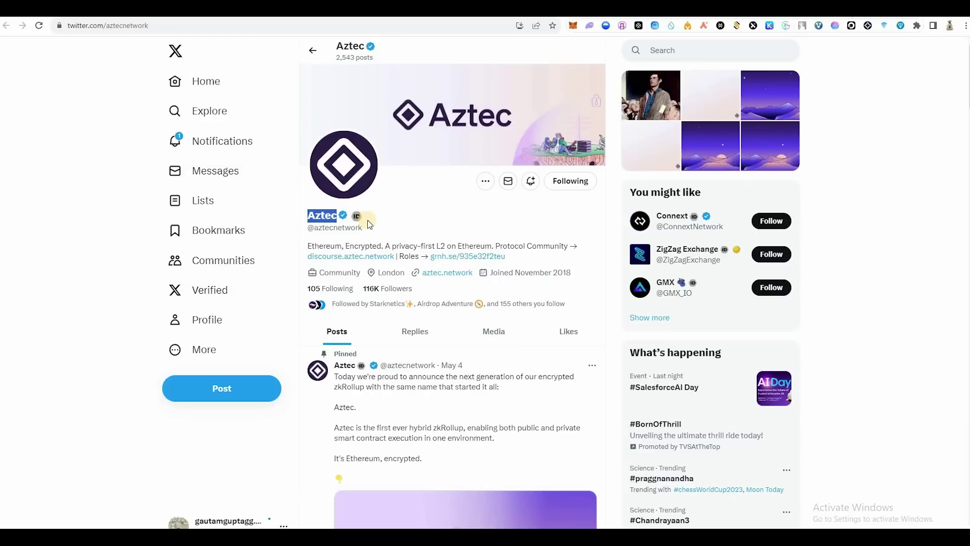
left_click(369, 224)
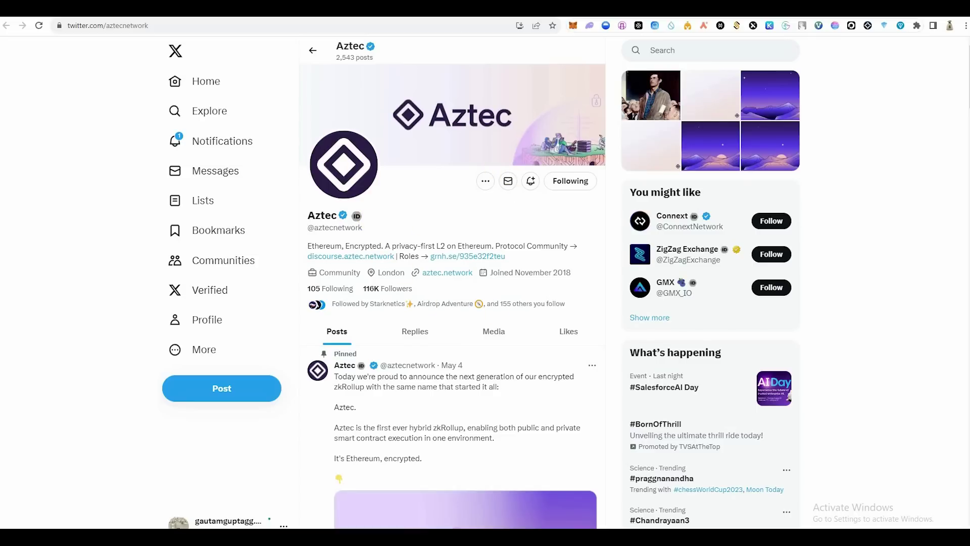
left_click(351, 256)
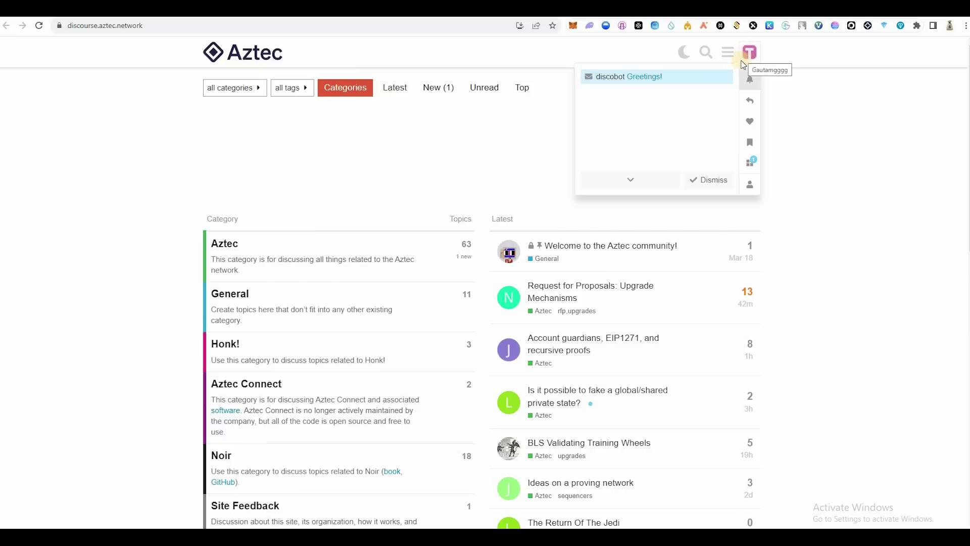
Step: Open discobot's Greetings! message from notifications and scroll through the posted link and emoji replies
left_click(752, 81)
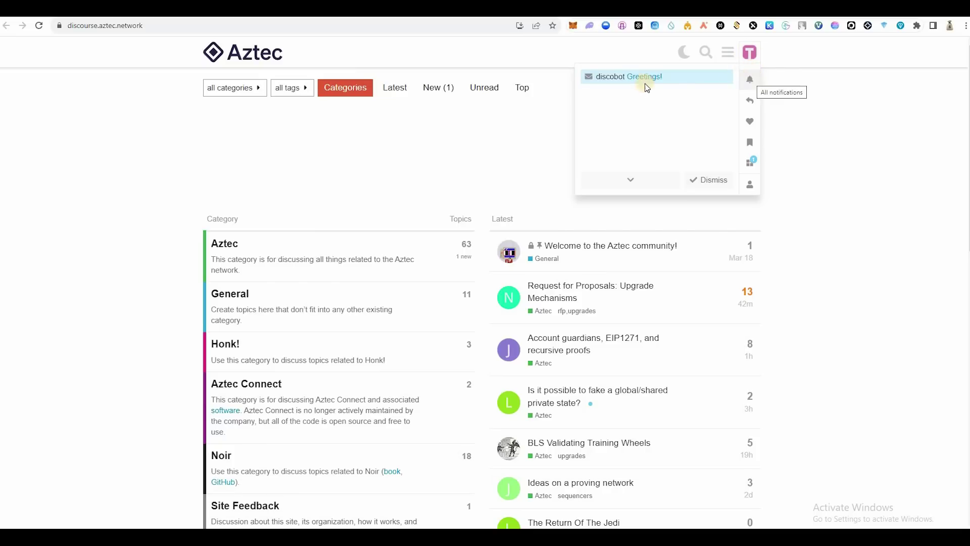
left_click(271, 212)
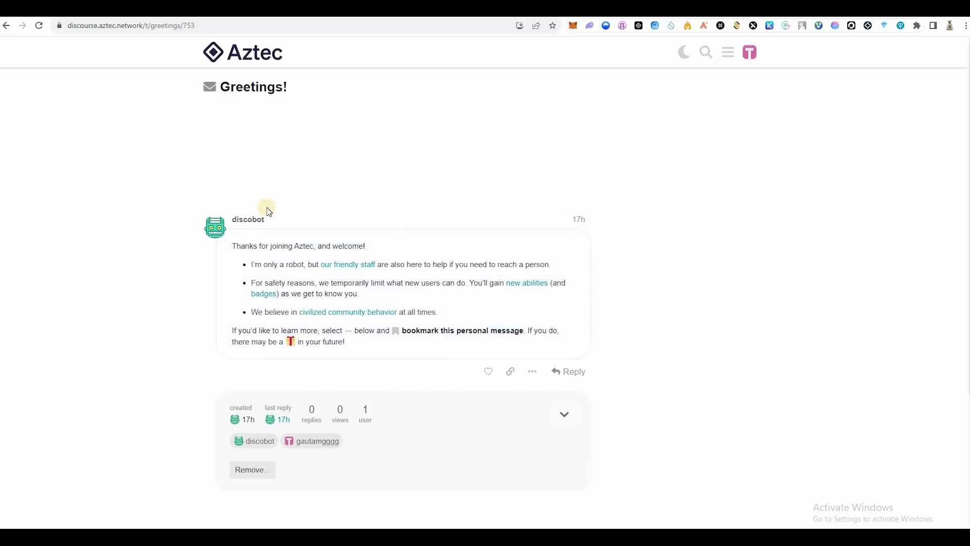
scroll(253, 223, "down", 2)
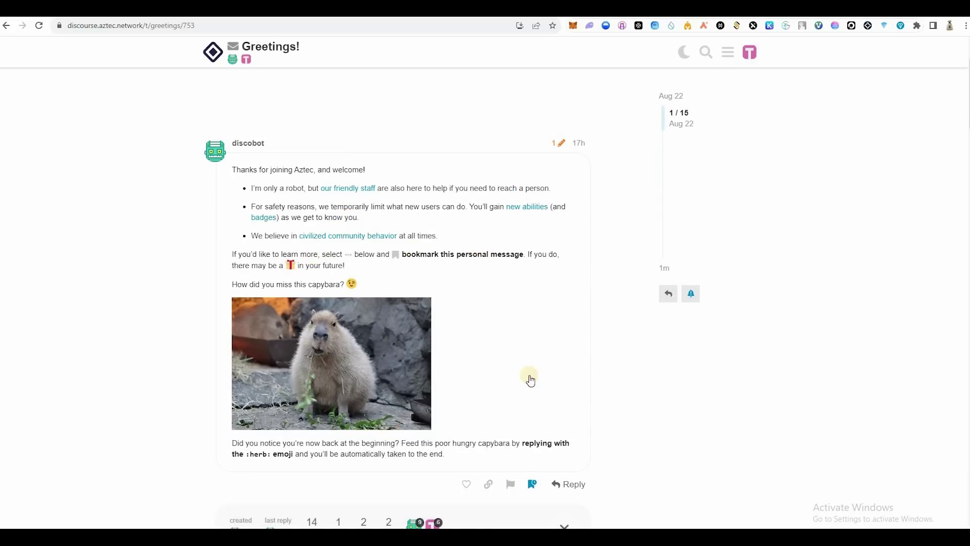
scroll(530, 381, "down", 2)
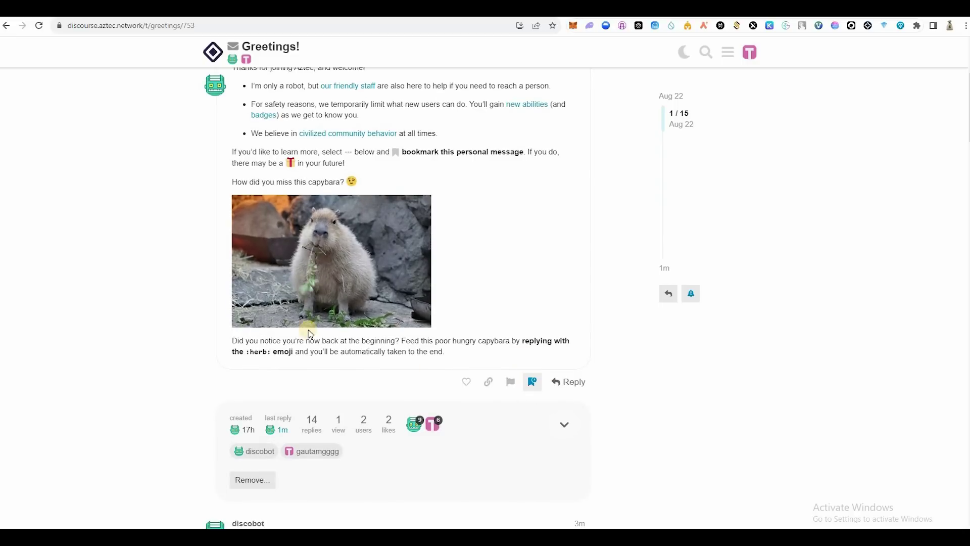
scroll(227, 354, "down", 4)
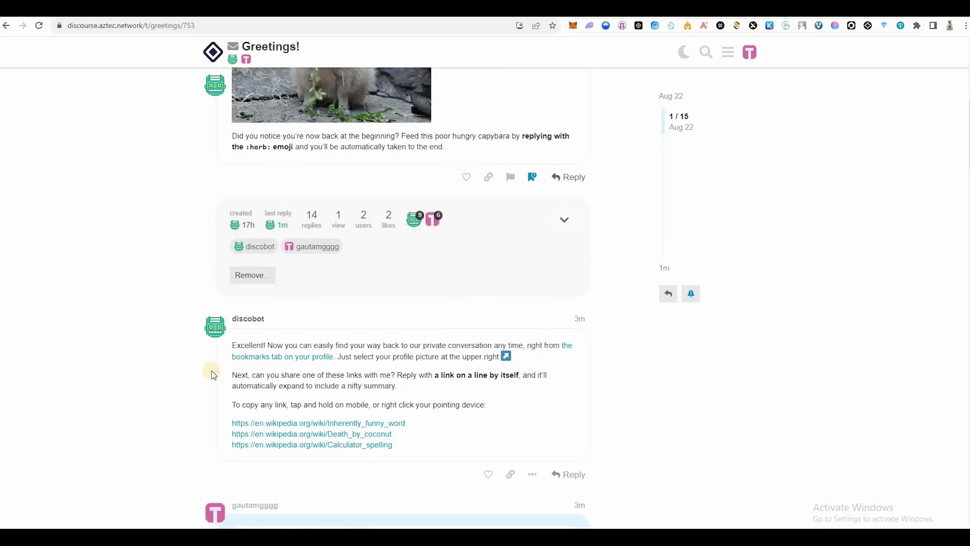
scroll(238, 369, "down", 1)
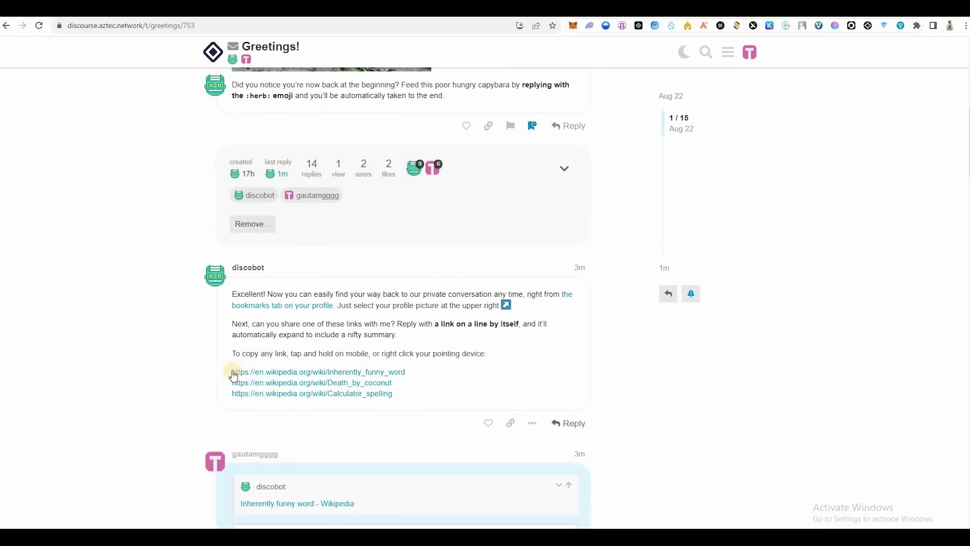
scroll(505, 311, "down", 2)
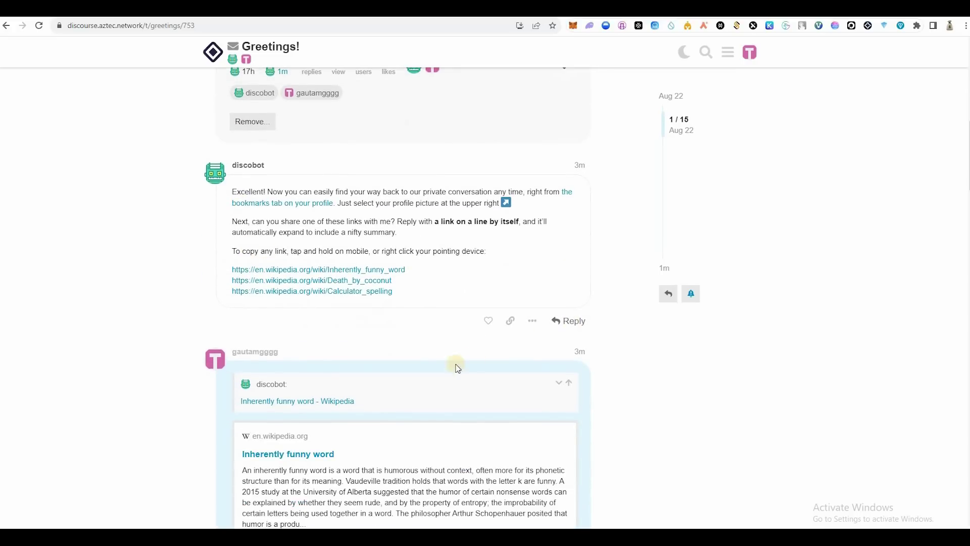
scroll(292, 212, "down", 3)
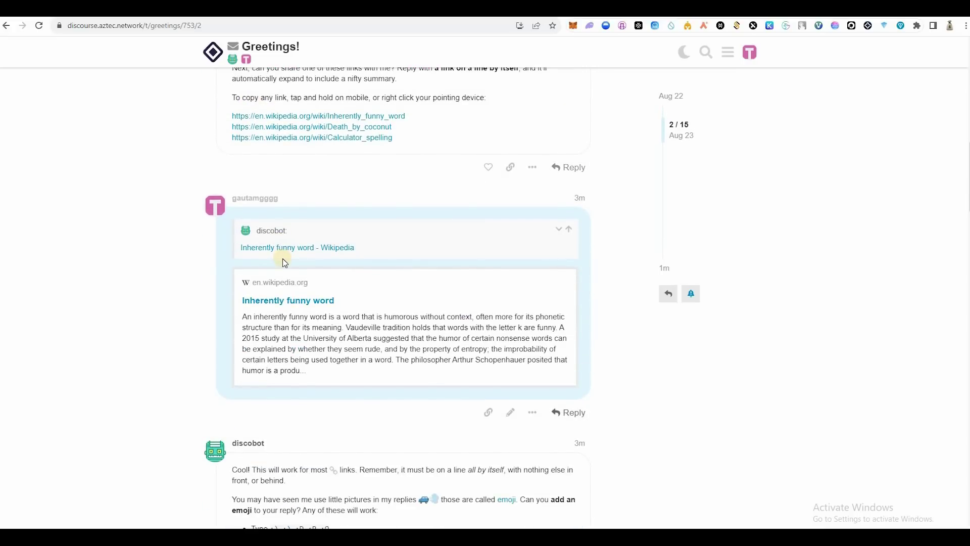
scroll(286, 263, "down", 5)
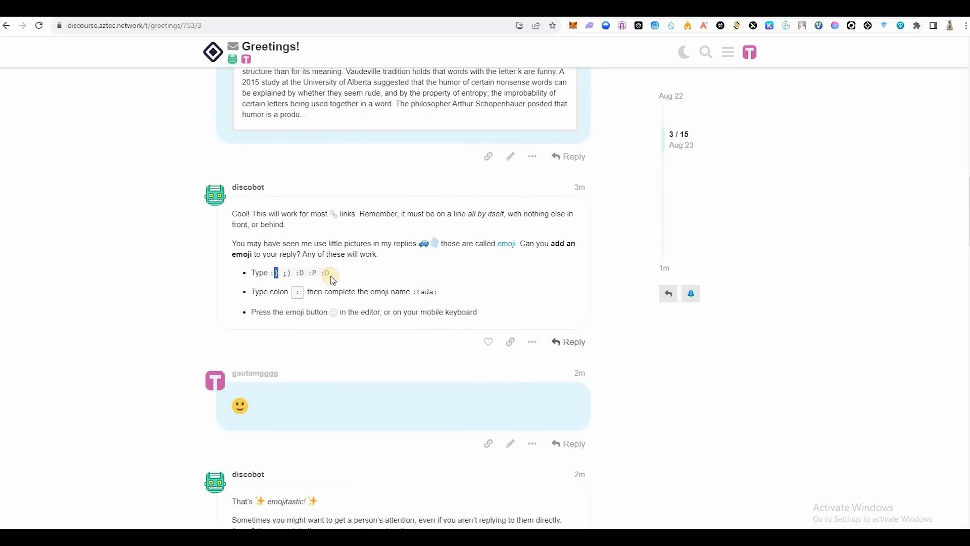
Step: Try selecting the emoji codes and the word discobot in the tutorial posts, then clear the selections
left_click_drag(327, 273, 278, 273)
left_click(286, 273)
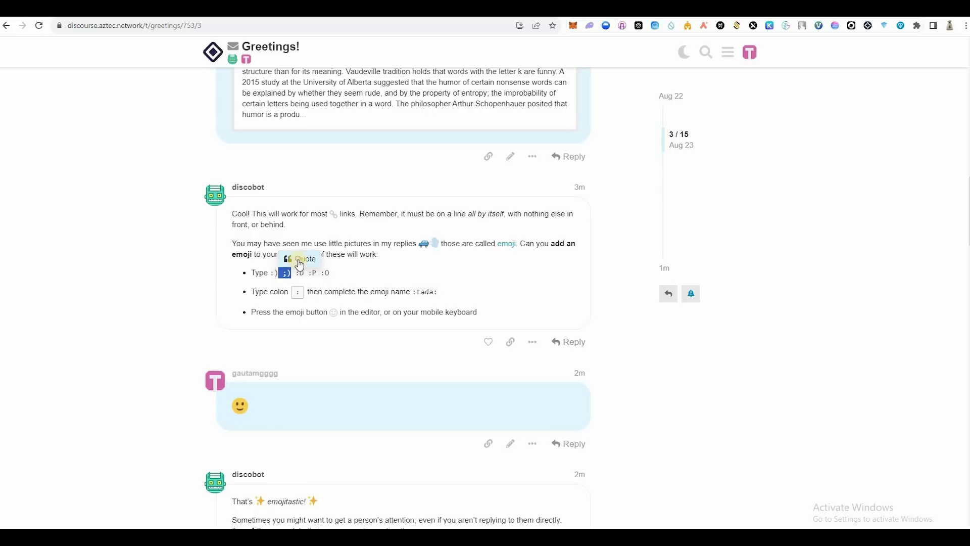
left_click(281, 341)
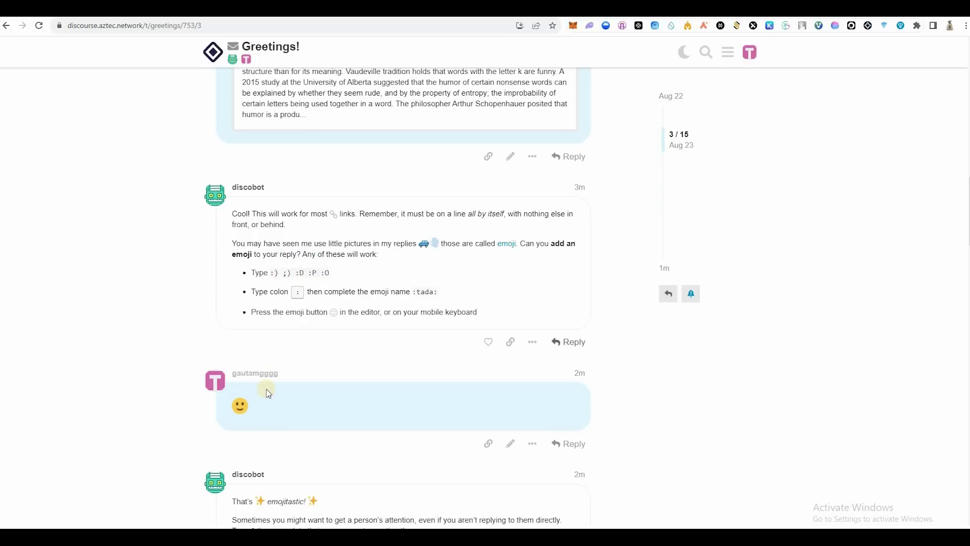
scroll(246, 306, "down", 2)
left_click(246, 306)
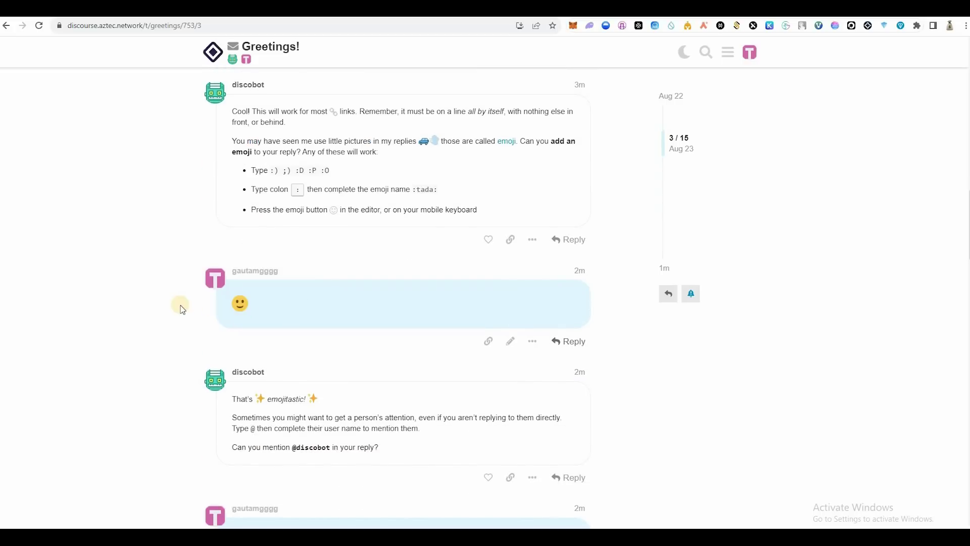
scroll(339, 298, "down", 3)
double_click(308, 294)
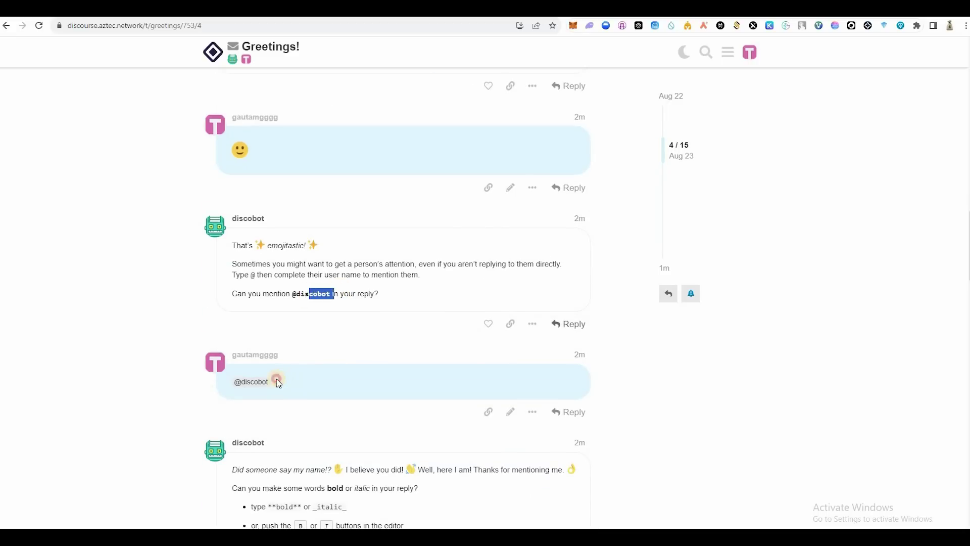
left_click(162, 372)
scroll(230, 352, "down", 4)
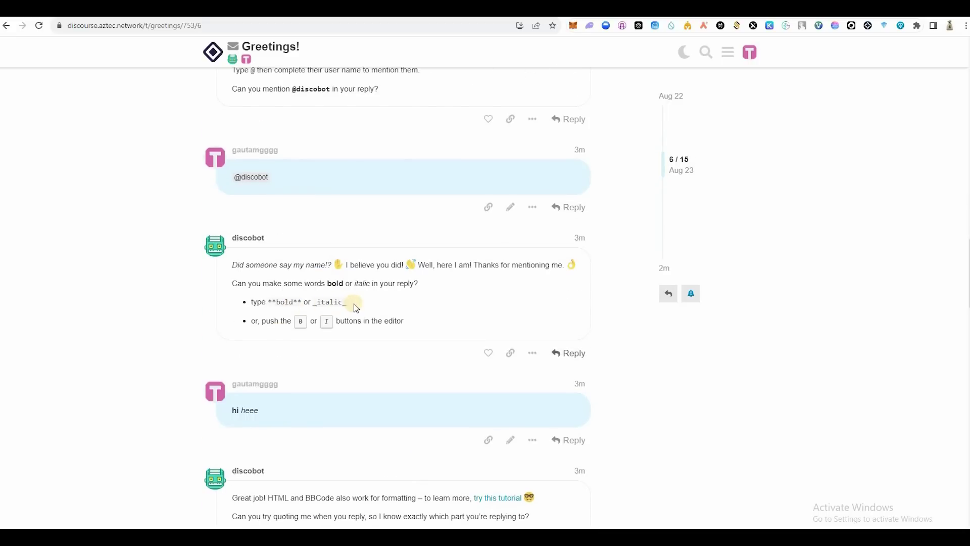
scroll(243, 309, "down", 2)
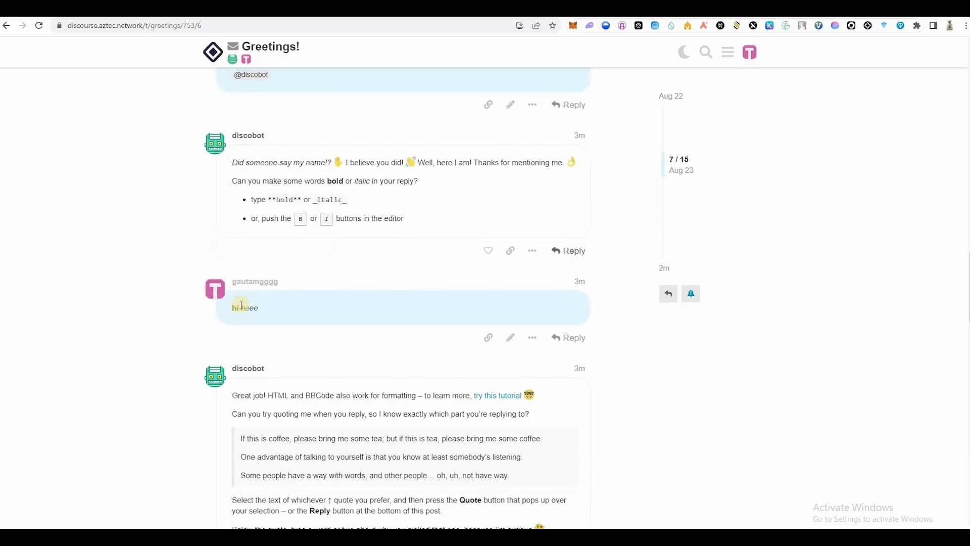
Step: Quote part of your own reply and send a reply with a bold 'hi'
left_click_drag(242, 306, 236, 307)
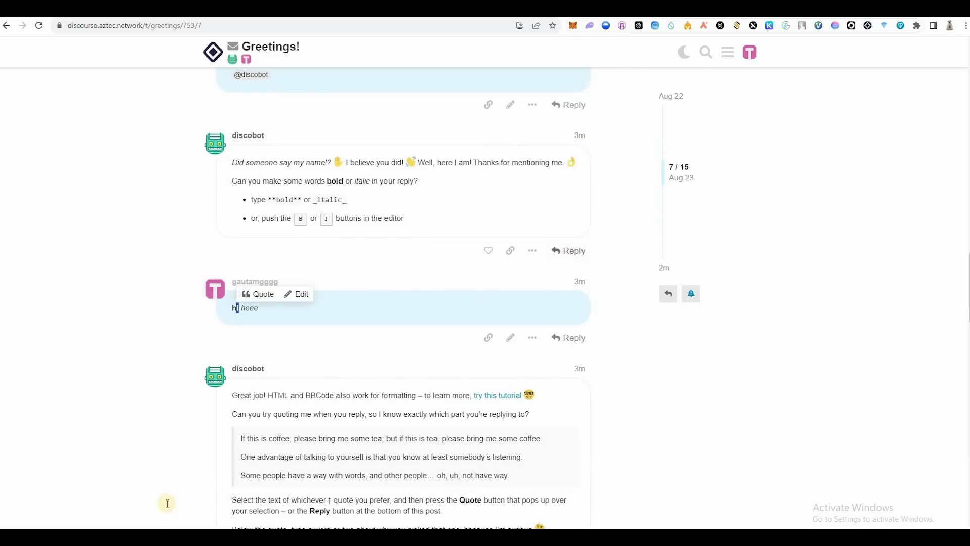
type("q")
type("hi")
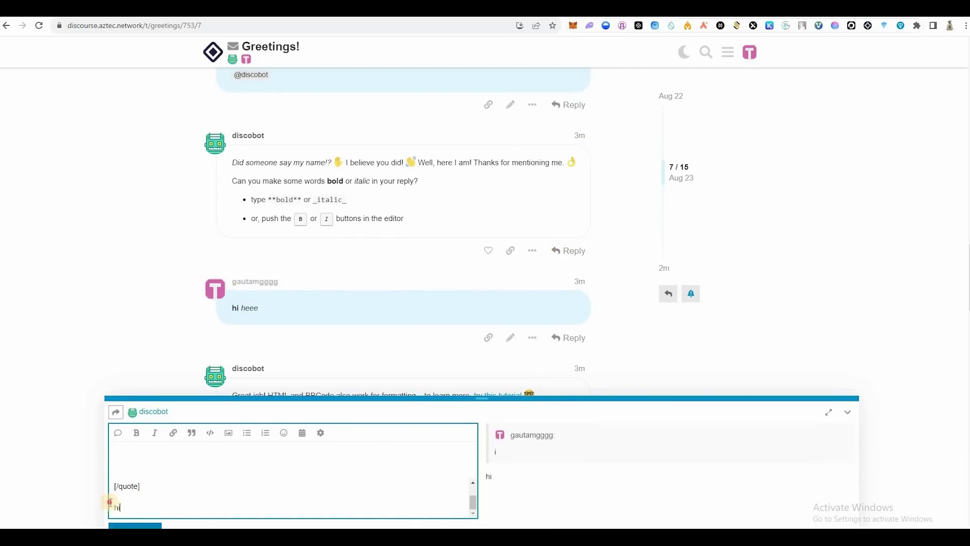
key("shift+Left")
key("shift+Left")
left_click(140, 434)
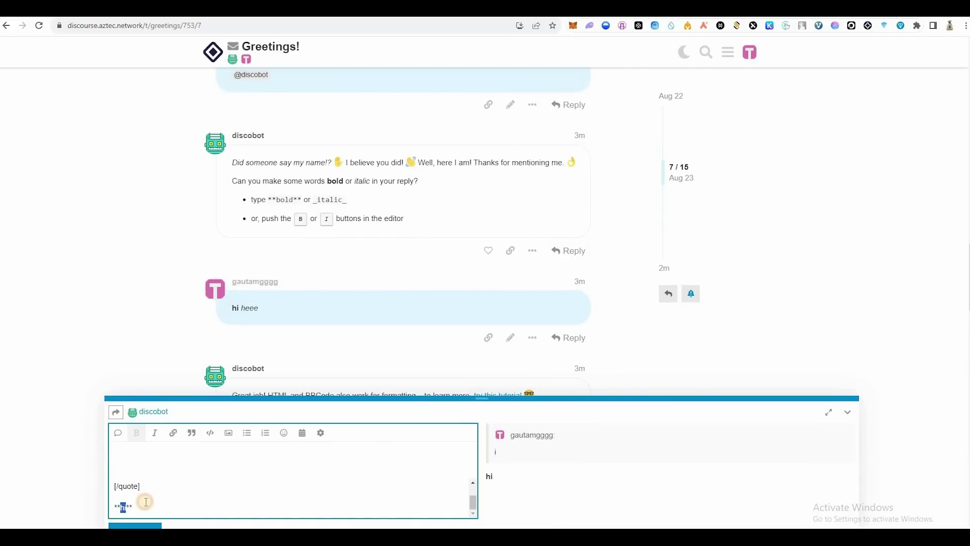
left_click(150, 511)
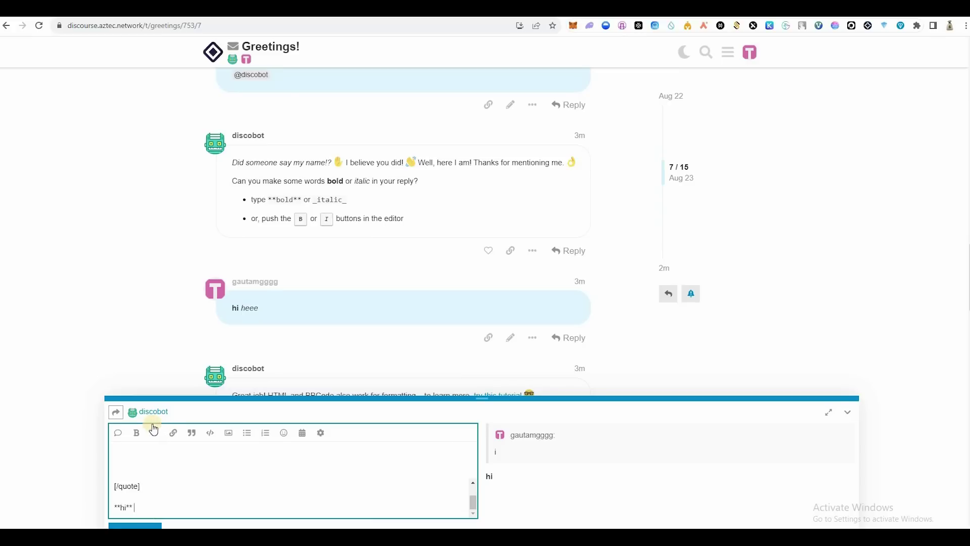
left_click(847, 421)
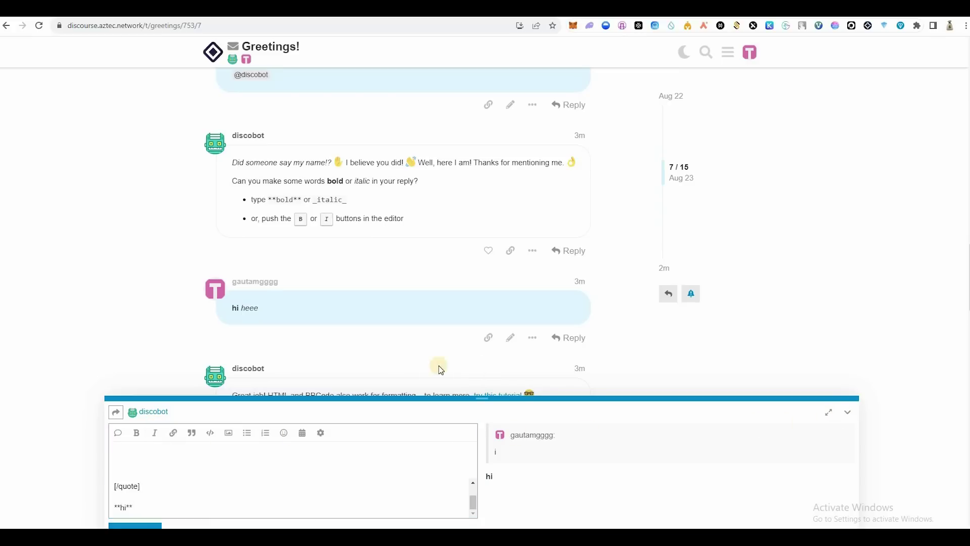
Step: Select phrases in the coffee quote, such as 'because I'm curious', then clear the selection
scroll(408, 358, "down", 4)
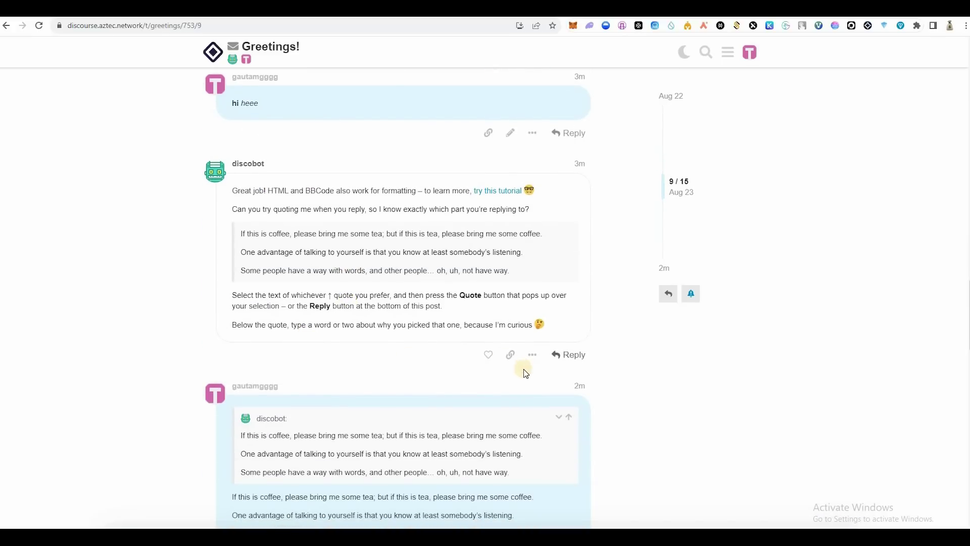
scroll(524, 368, "up", 2)
left_click_drag(510, 373, 235, 336)
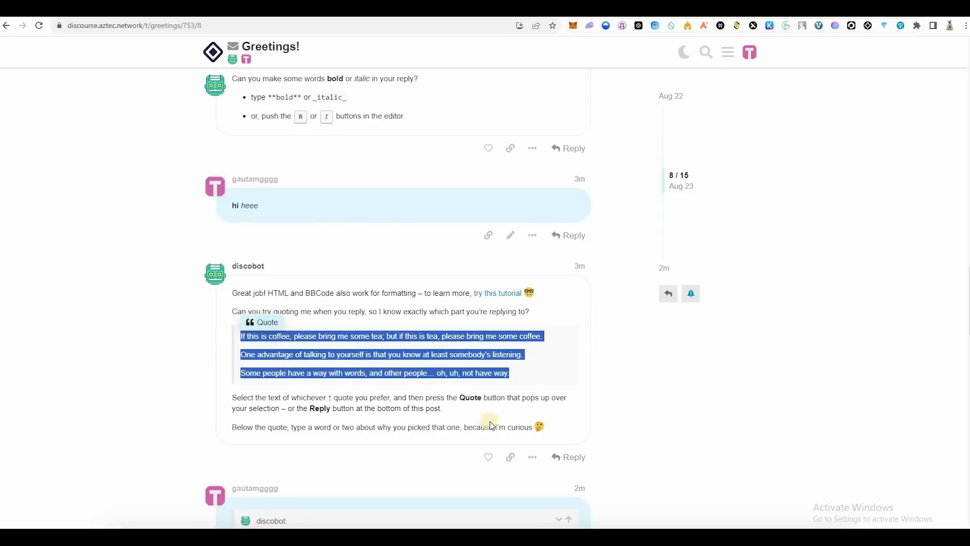
left_click_drag(544, 432, 462, 428)
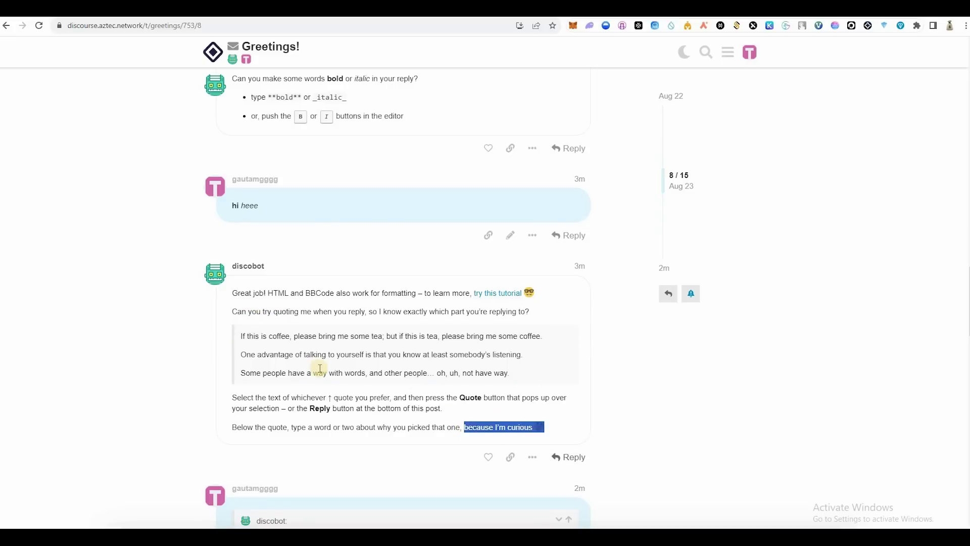
left_click_drag(240, 337, 463, 427)
left_click(402, 422)
Step: Scroll past the unicorn picture reply down to discobot's flag-this-post lesson
scroll(222, 338, "down", 4)
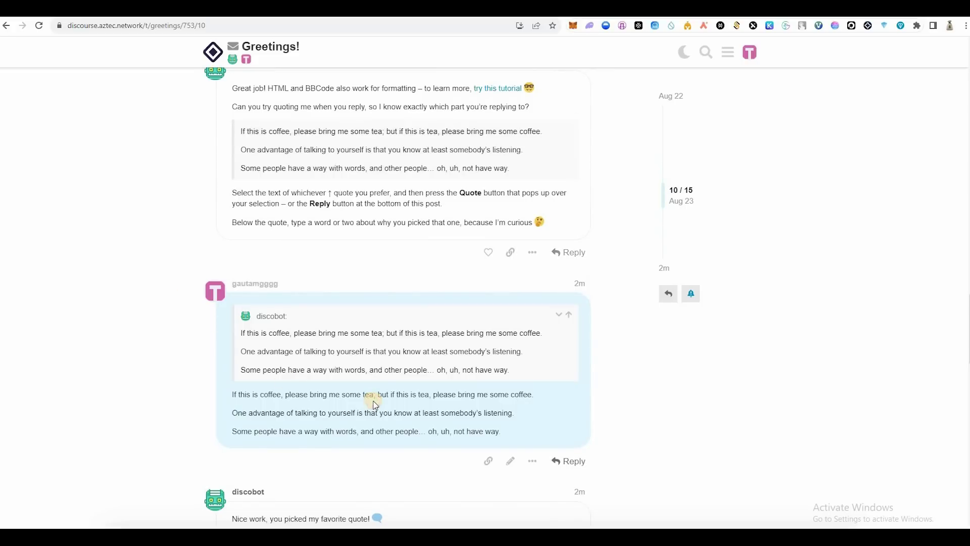
left_click_drag(375, 405, 242, 372)
scroll(304, 328, "down", 6)
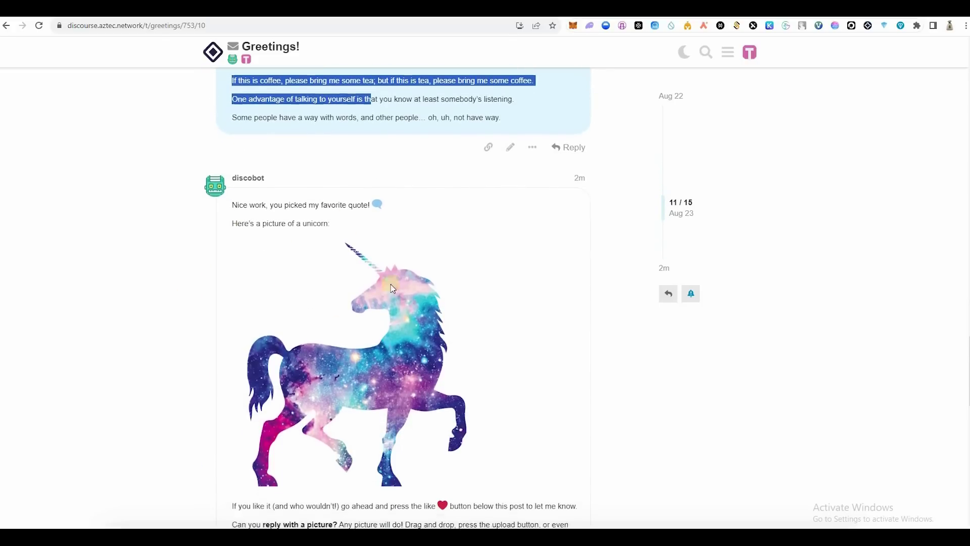
scroll(394, 289, "down", 2)
scroll(277, 403, "down", 3)
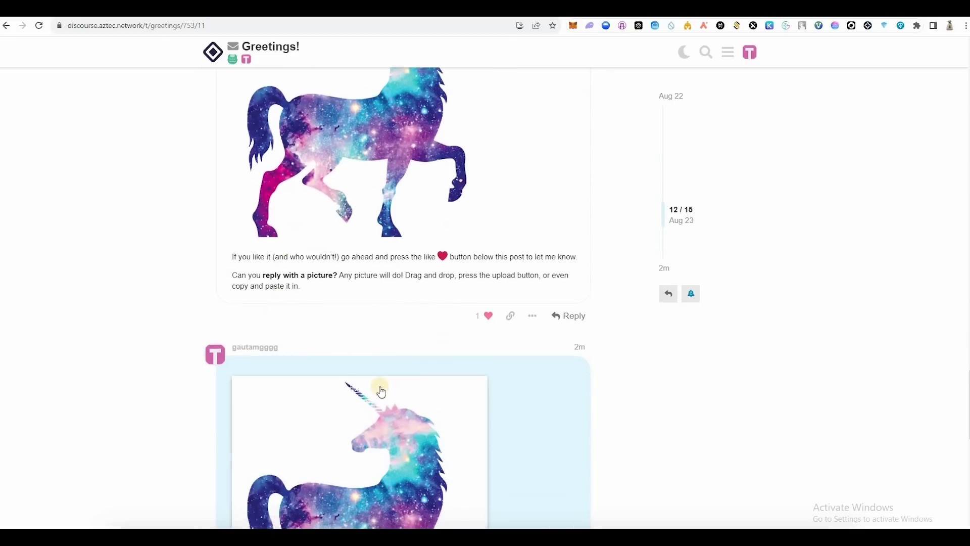
scroll(535, 346, "down", 7)
scroll(490, 353, "up", 3)
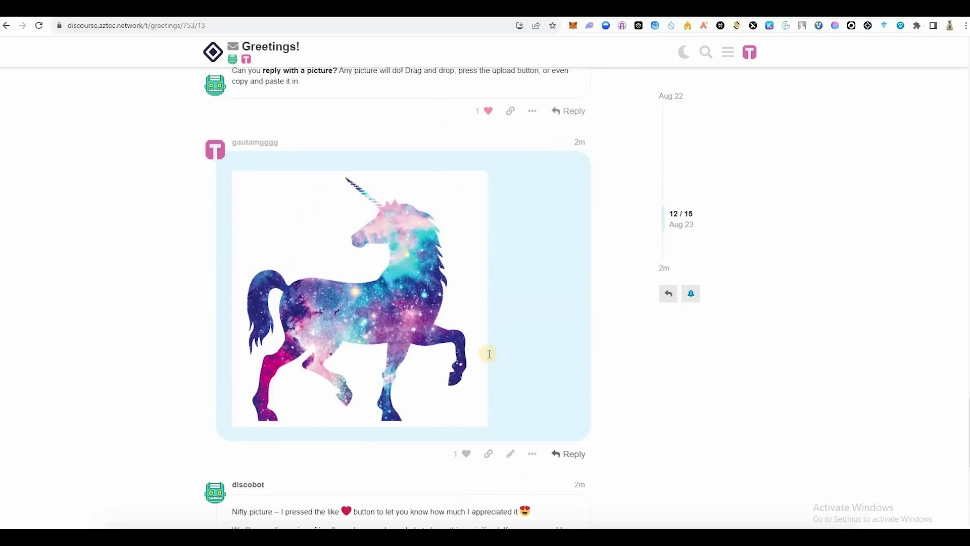
scroll(486, 368, "down", 6)
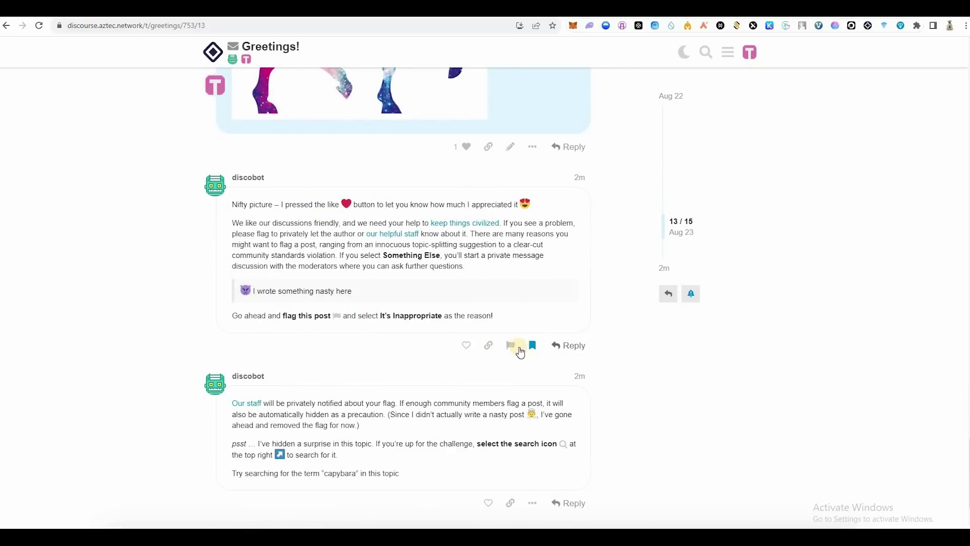
scroll(539, 210, "down", 1)
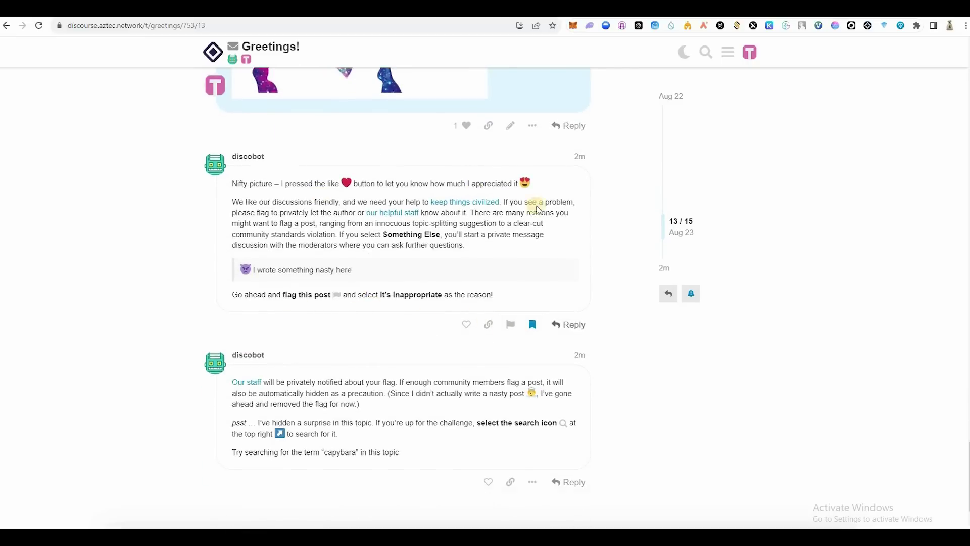
scroll(539, 210, "down", 3)
Step: Open and cancel the flag dialog, search the topic for 'capybara', then jump to the topic's top
left_click(511, 192)
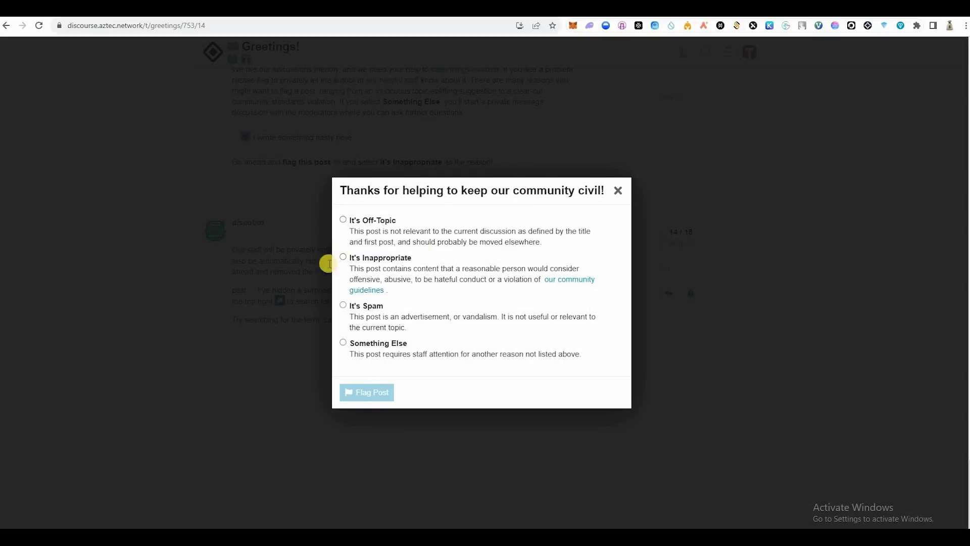
left_click(294, 259)
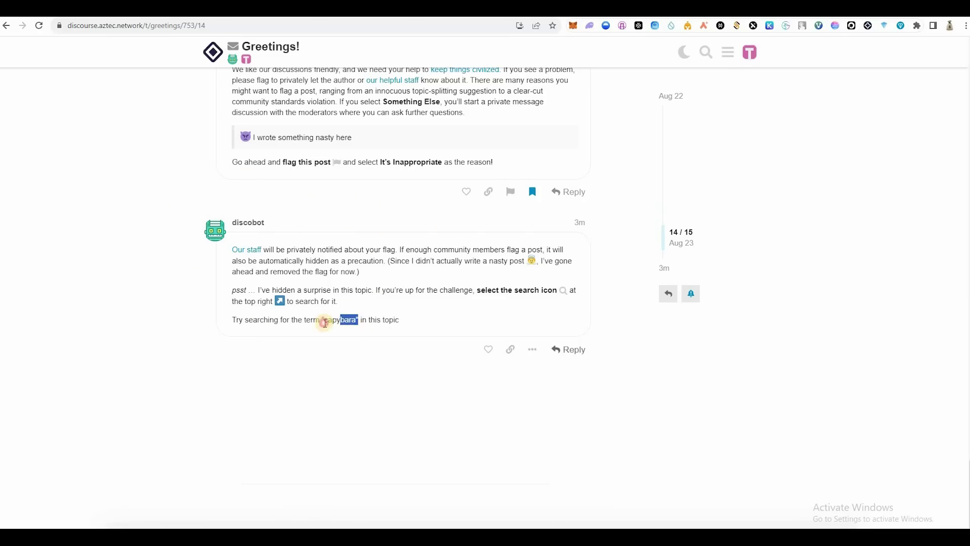
left_click_drag(325, 322, 324, 321)
left_click(706, 52)
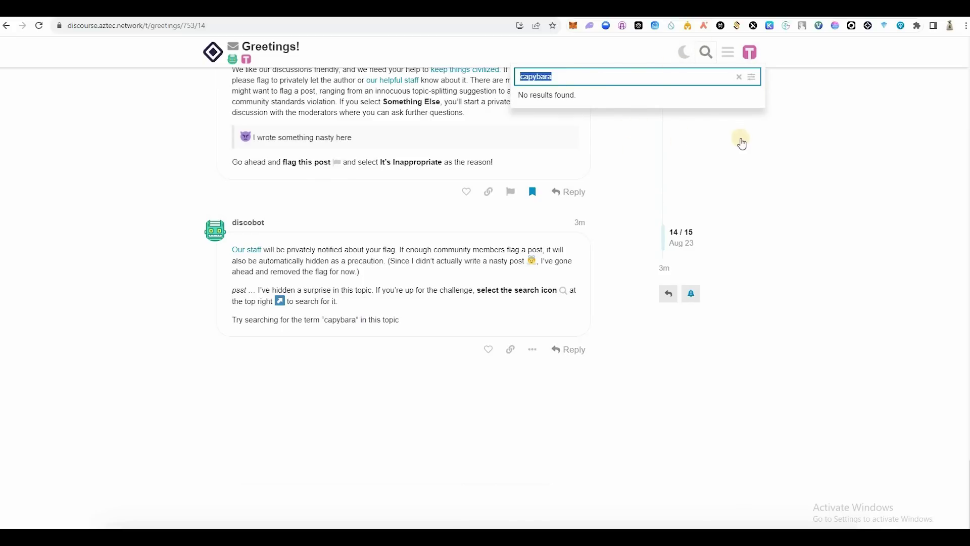
left_click(665, 144)
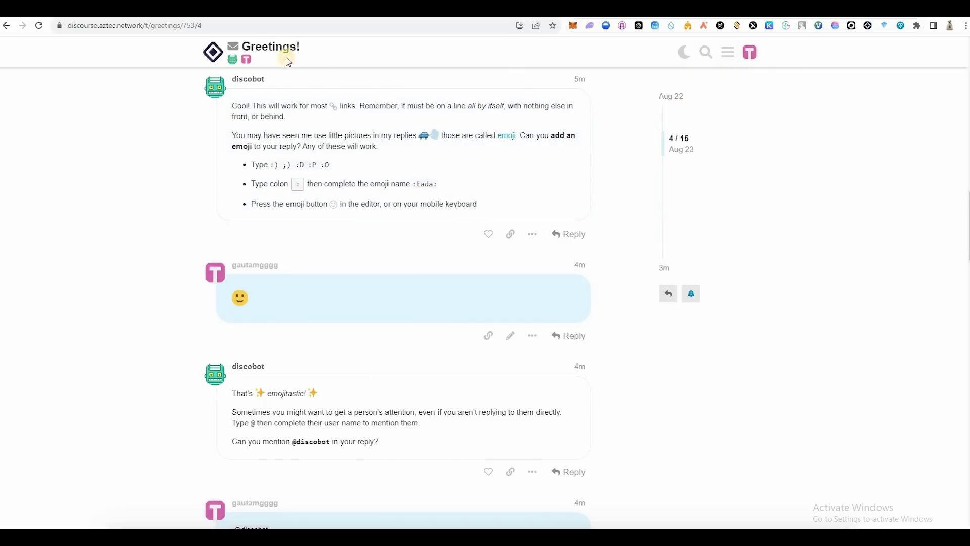
key("Home")
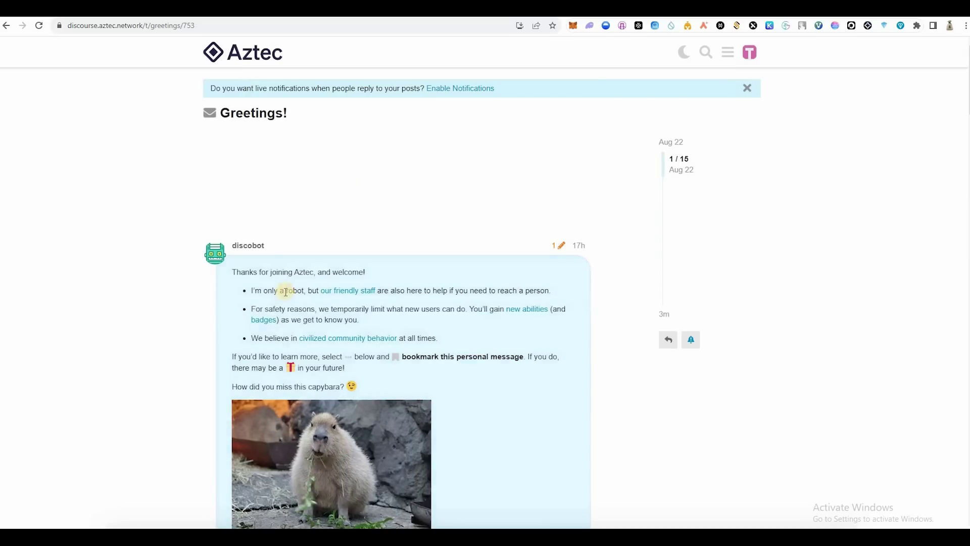
Step: Return to the Aztec forum's Categories page and start a new topic
scroll(217, 51, "down", 1)
left_click(214, 51)
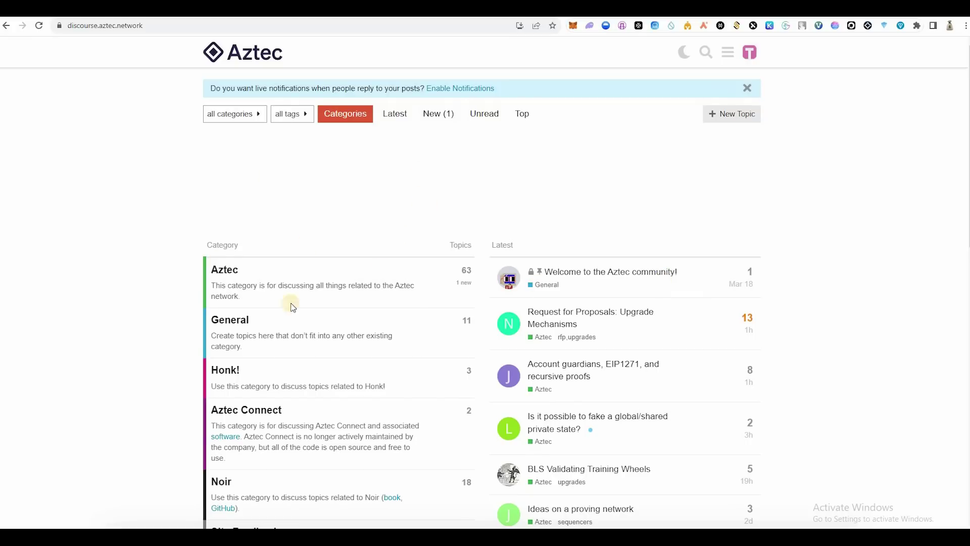
scroll(139, 293, "down", 3)
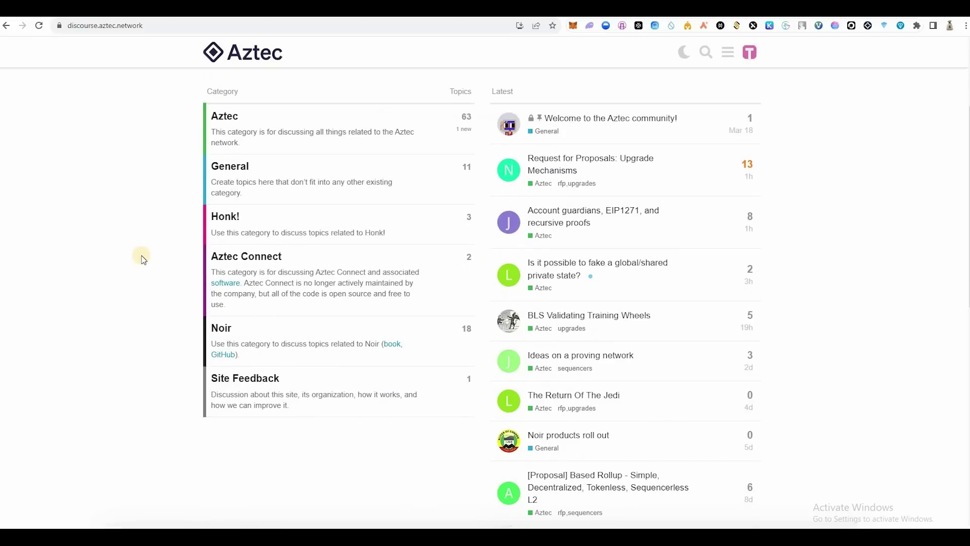
scroll(143, 258, "up", 3)
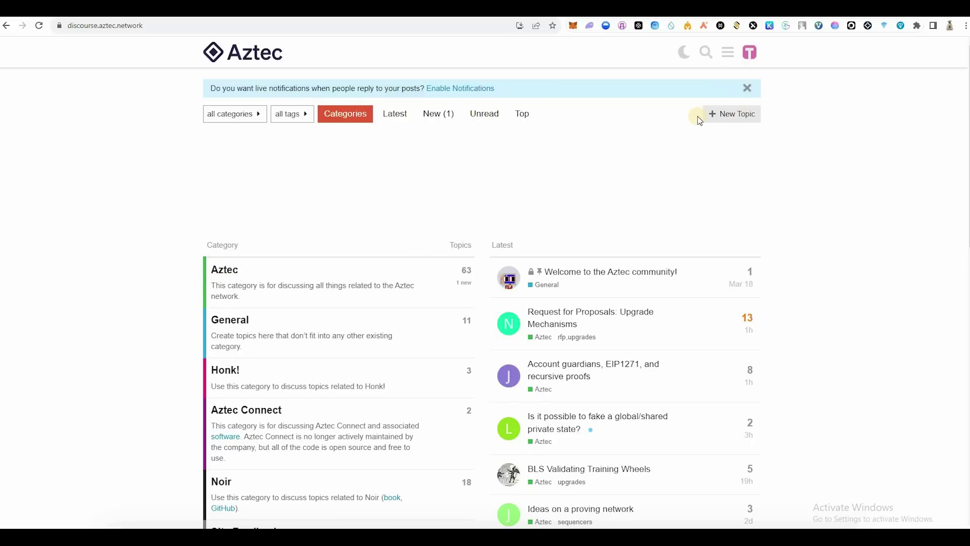
left_click(751, 114)
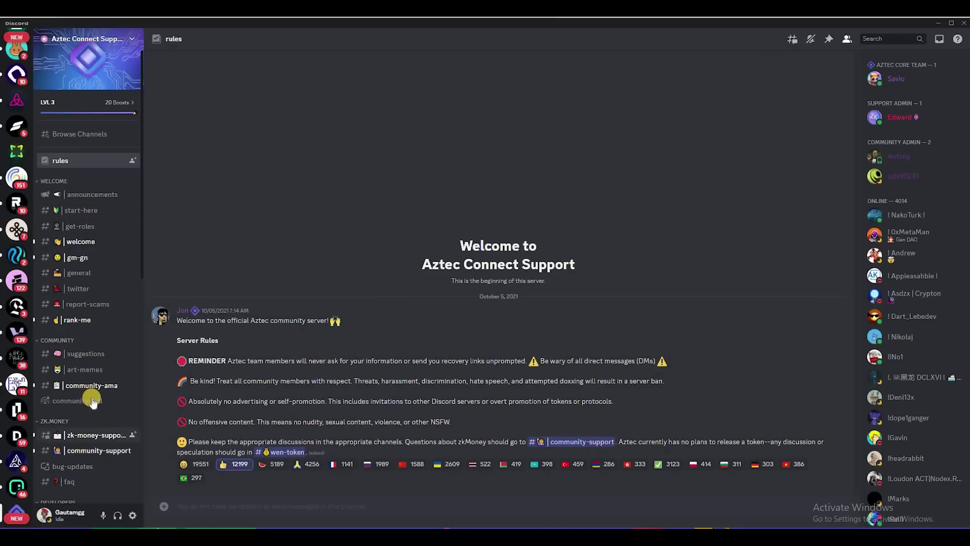
Step: In #get-roles, toggle the Aztec Connect and Noir buttons until both AzCon Dev and Noir Dev roles are added
left_click(68, 226)
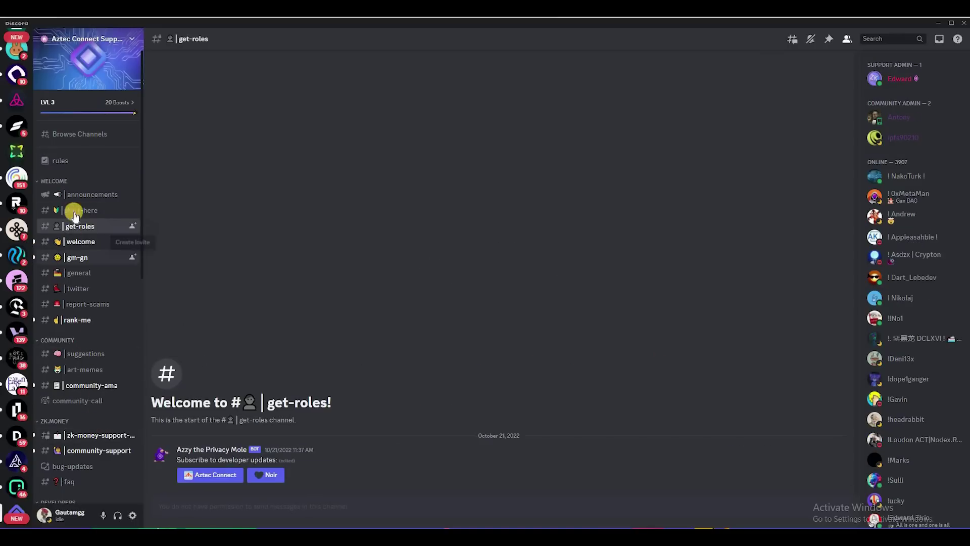
left_click(214, 481)
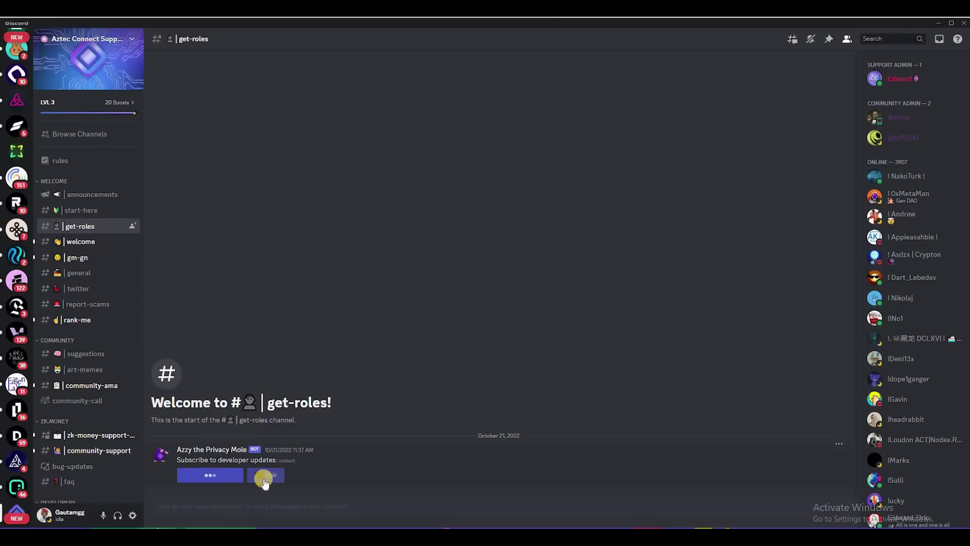
left_click(265, 476)
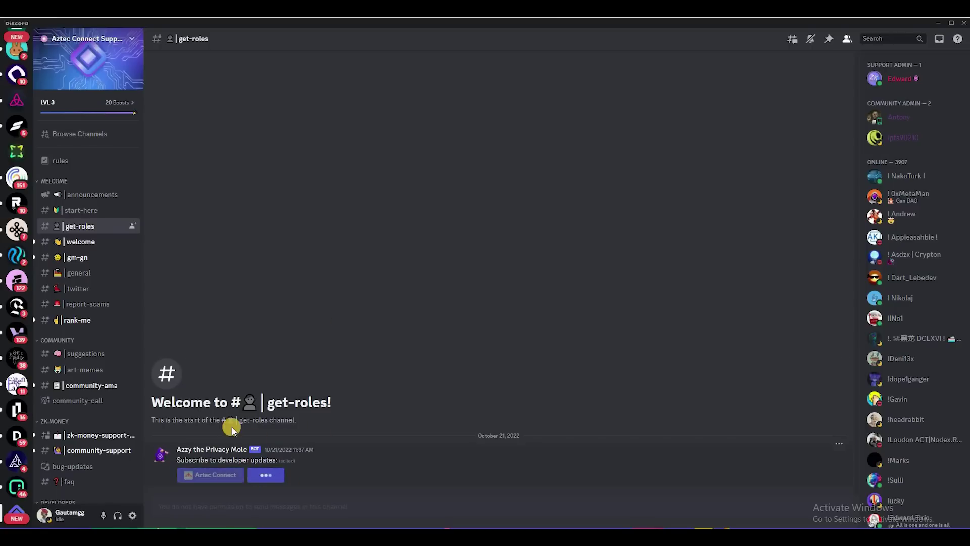
left_click(253, 475)
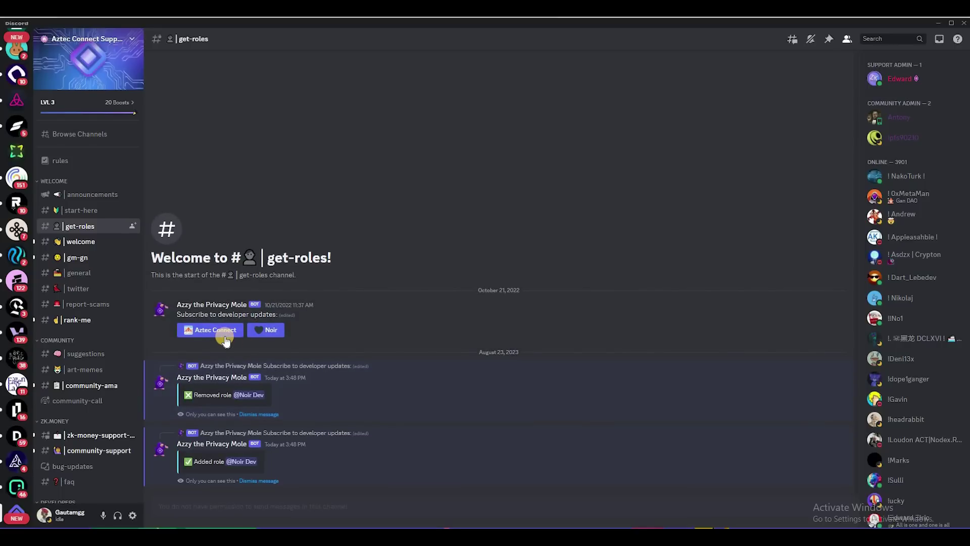
left_click(224, 336)
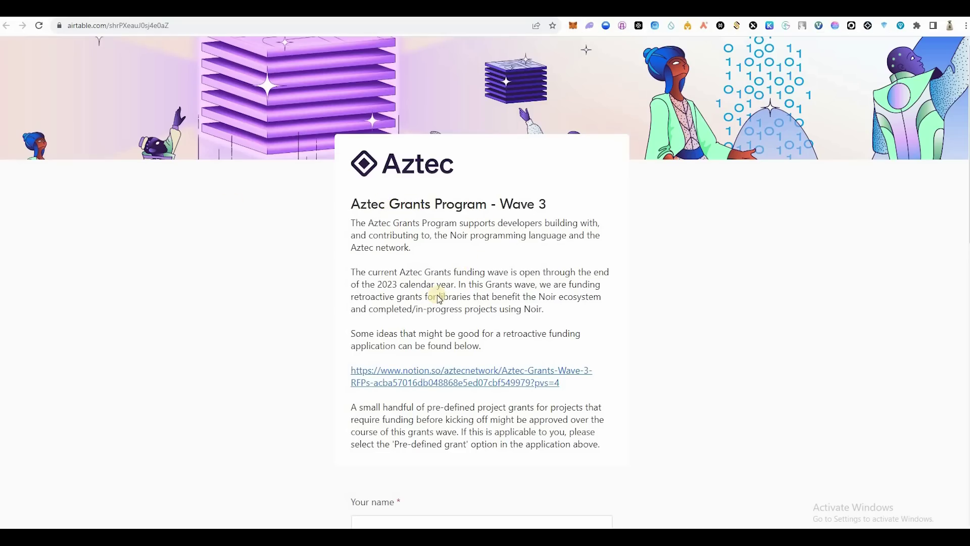
Step: Select Retroactive as the application type on the Aztec Grants form
scroll(364, 328, "down", 4)
scroll(374, 223, "down", 3)
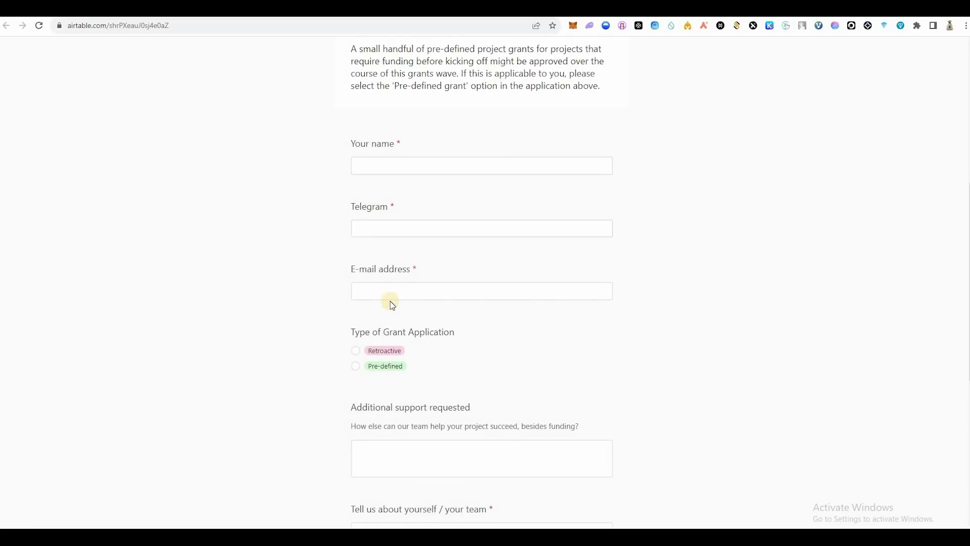
scroll(354, 252, "down", 2)
left_click(354, 250)
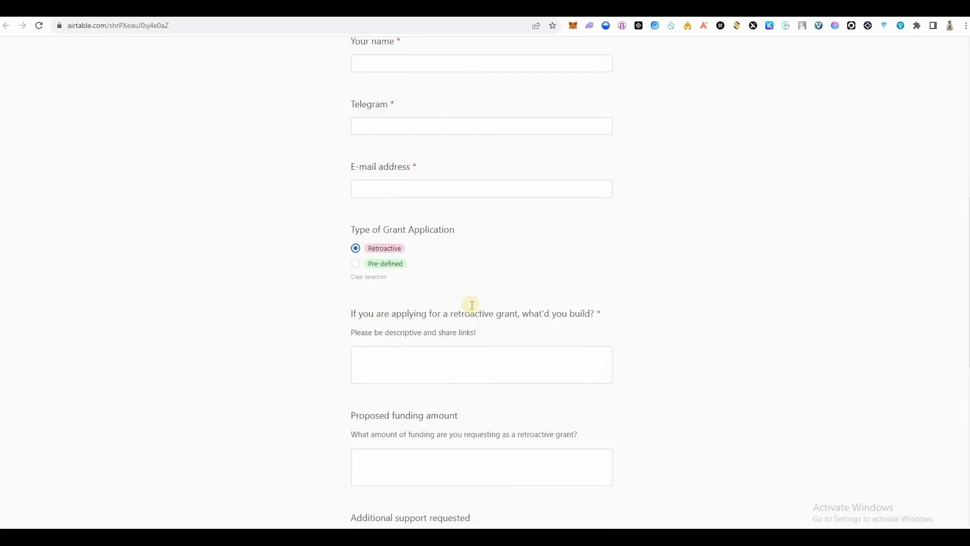
scroll(412, 202, "down", 3)
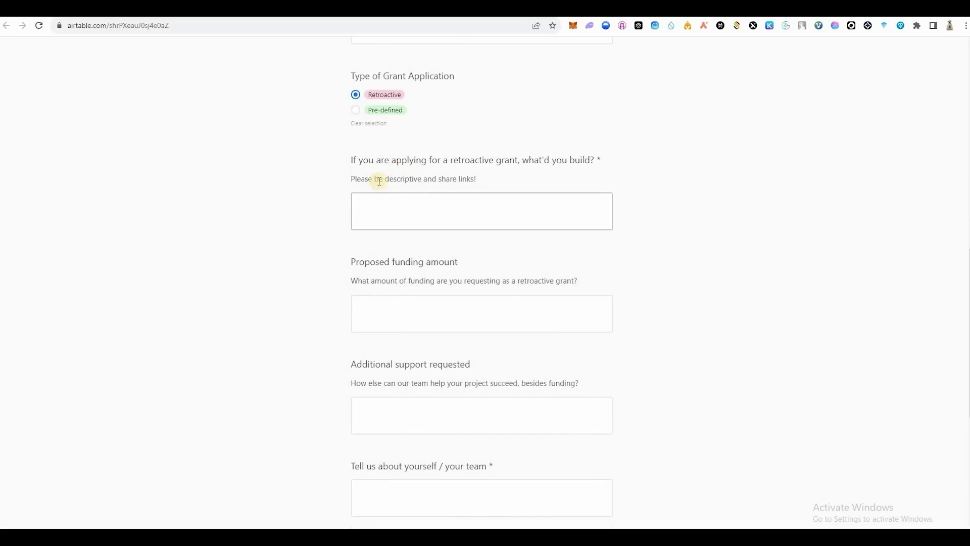
scroll(359, 147, "down", 2)
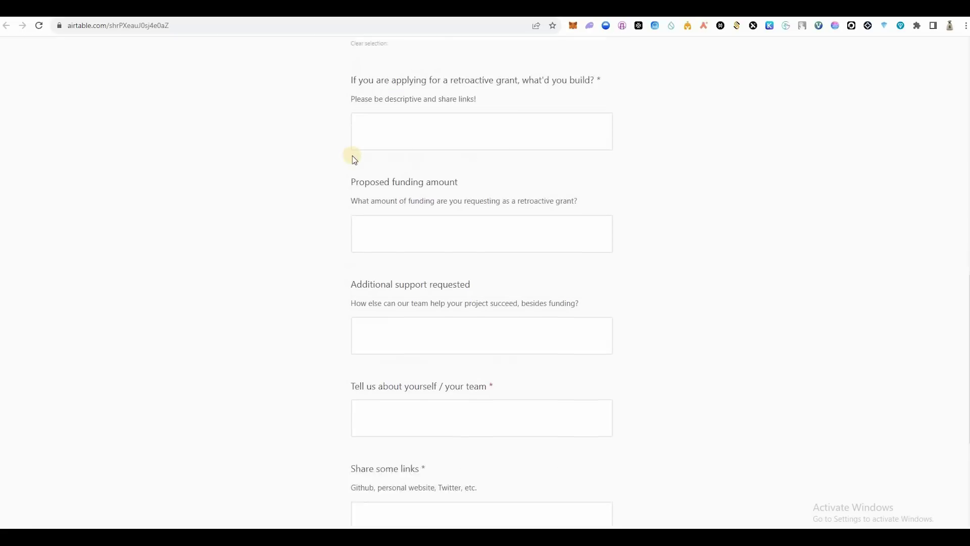
Step: Focus the 'Tell us about yourself' answer box, clearing stray text highlights
left_click_drag(478, 333, 475, 259)
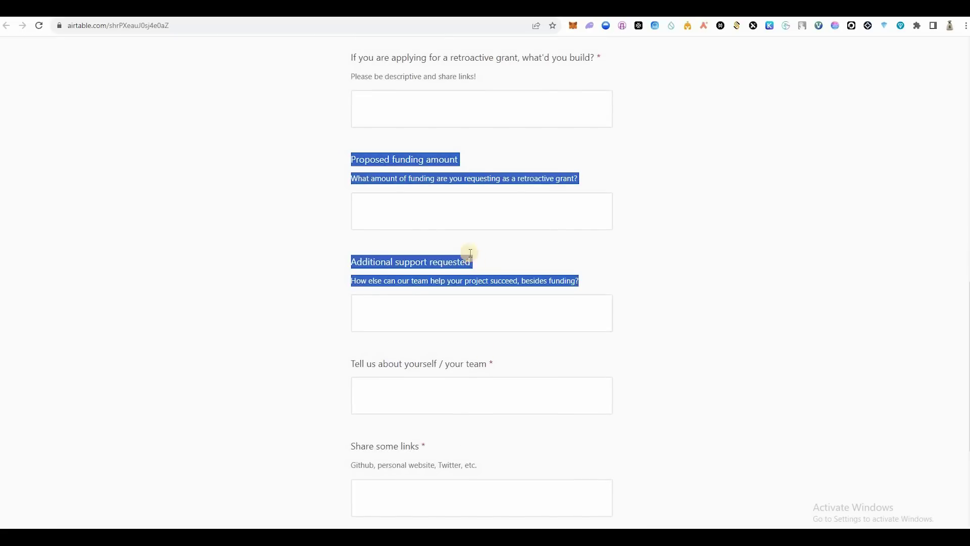
left_click(475, 258)
scroll(496, 208, "down", 3)
left_click_drag(488, 210, 423, 242)
left_click(422, 242)
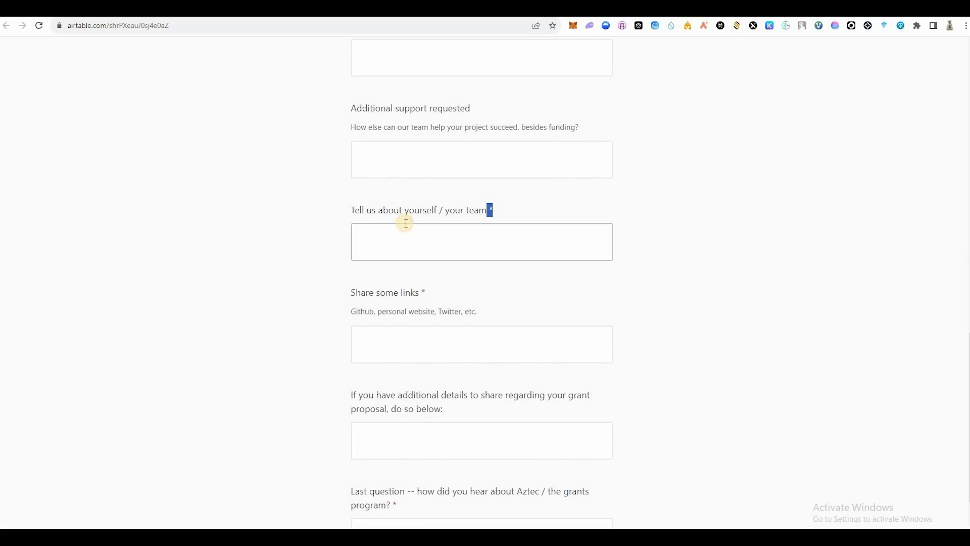
left_click_drag(477, 211, 405, 211)
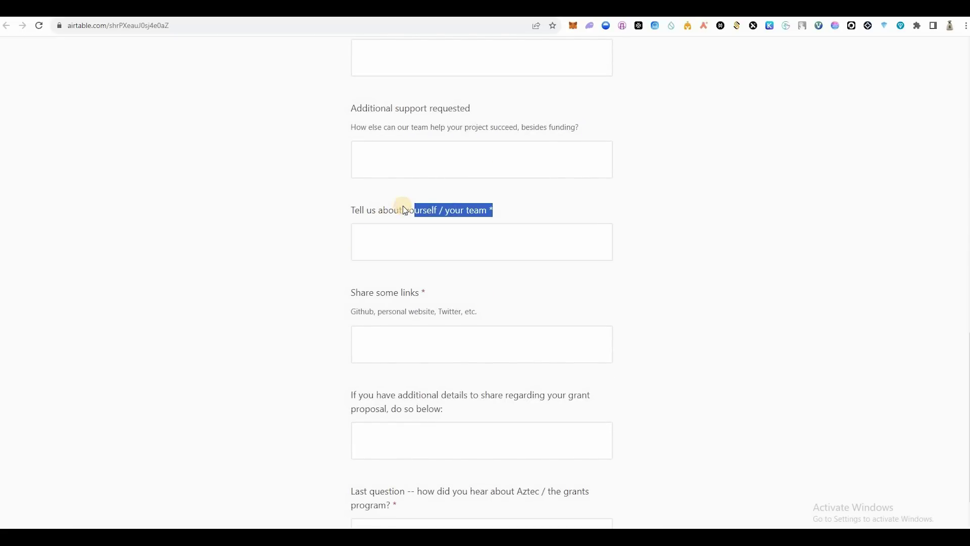
left_click(374, 211)
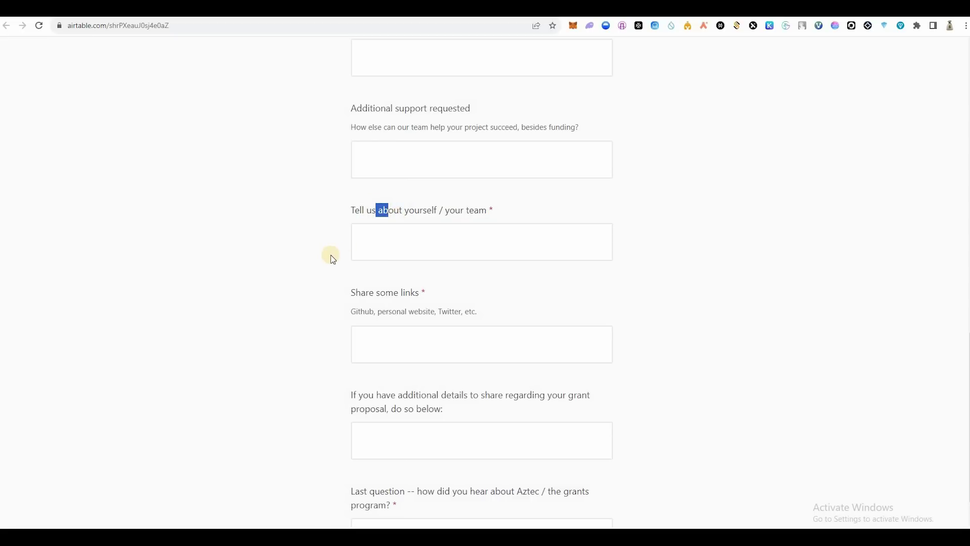
Step: Go through the 'Share some links' and how-did-you-hear boxes, then attempt to submit the form
scroll(369, 214, "down", 3)
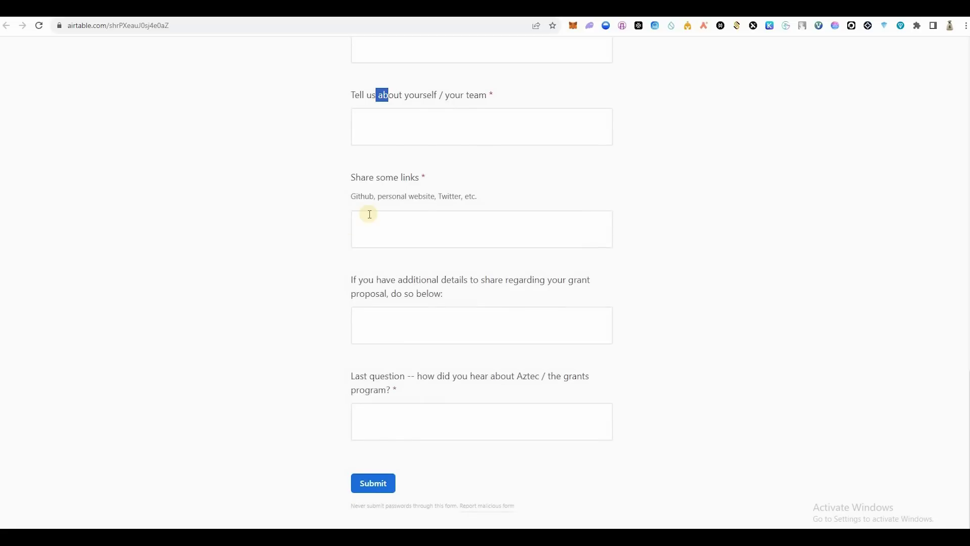
left_click(372, 214)
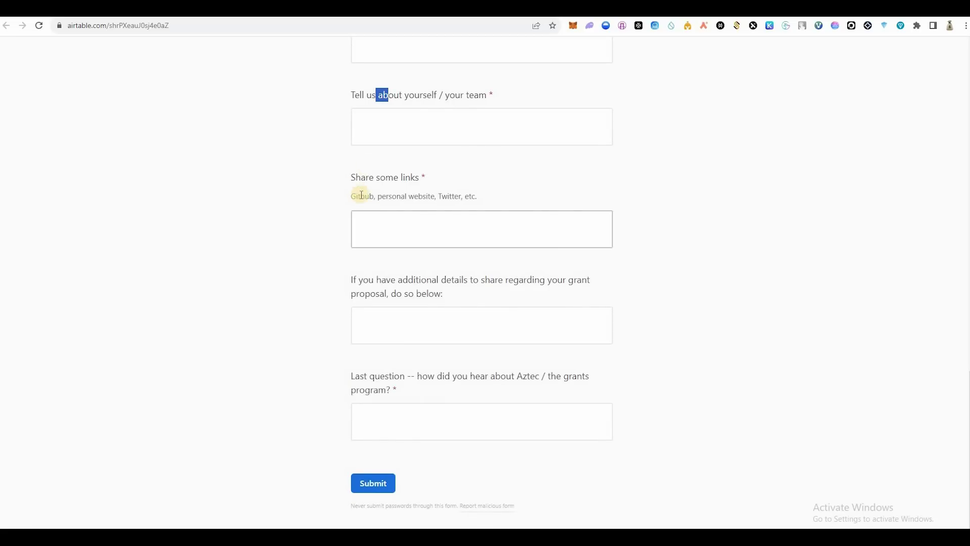
left_click_drag(377, 196, 460, 197)
left_click(439, 199)
double_click(439, 198)
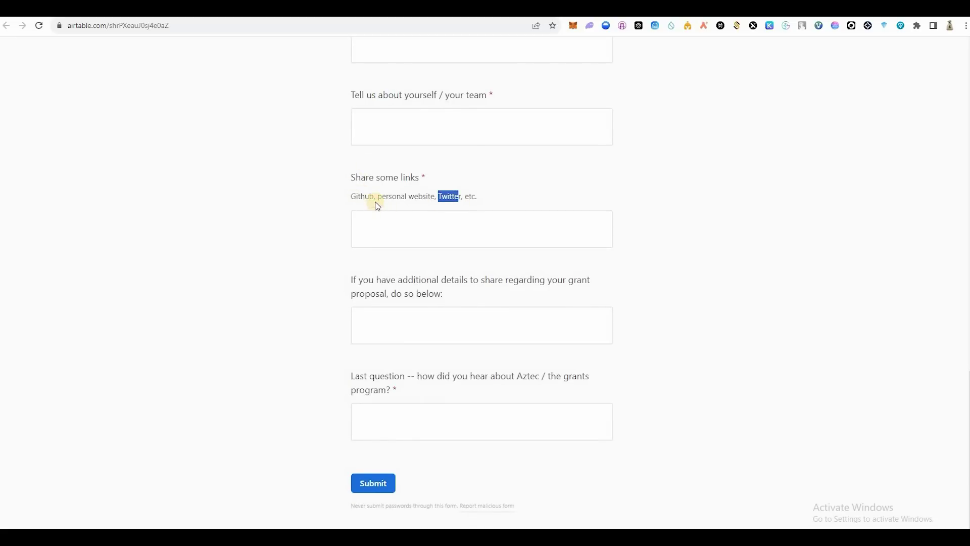
left_click(341, 194)
double_click(353, 197)
left_click(340, 245)
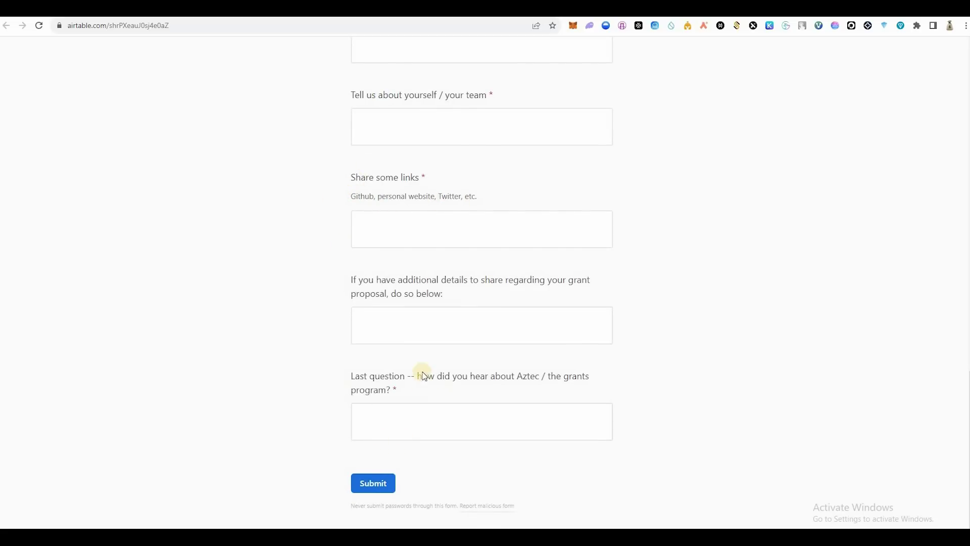
double_click(412, 376)
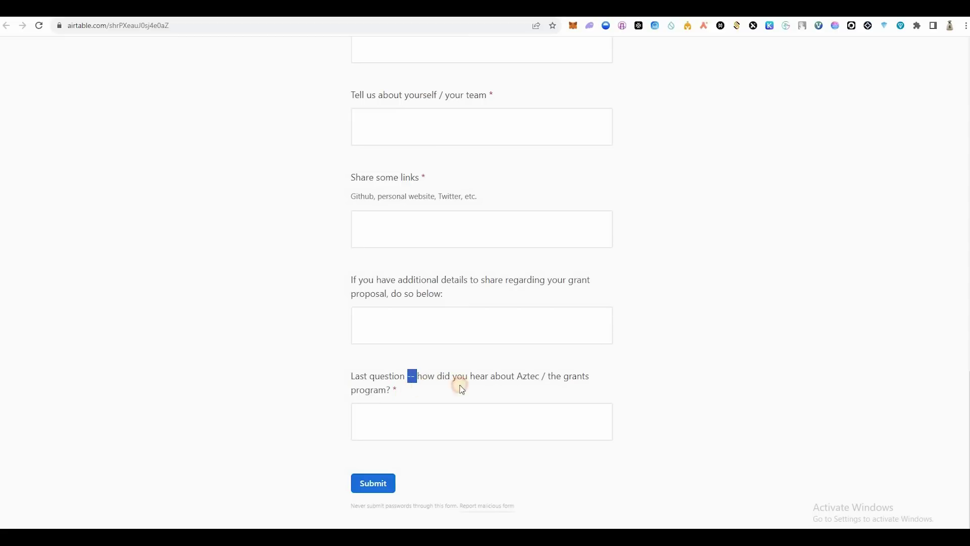
left_click(378, 421)
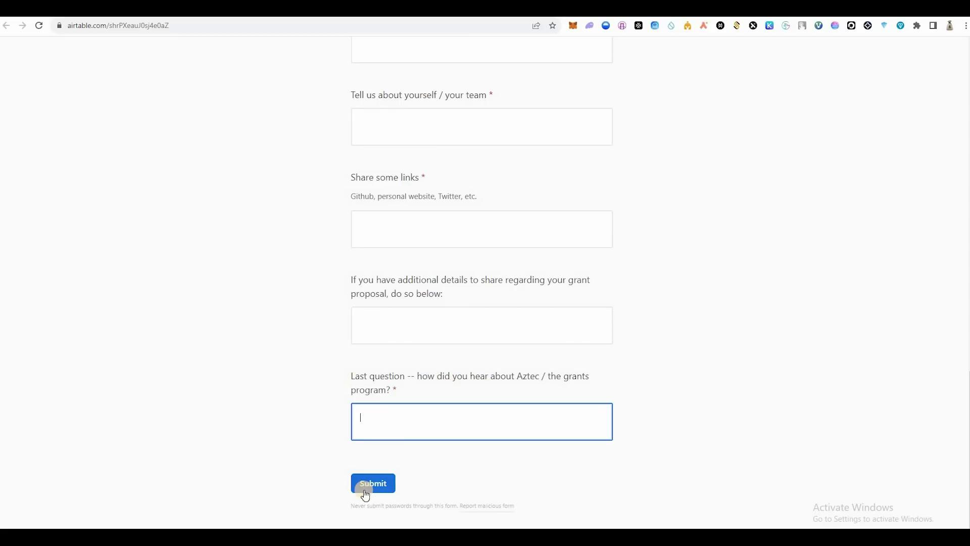
key("Return")
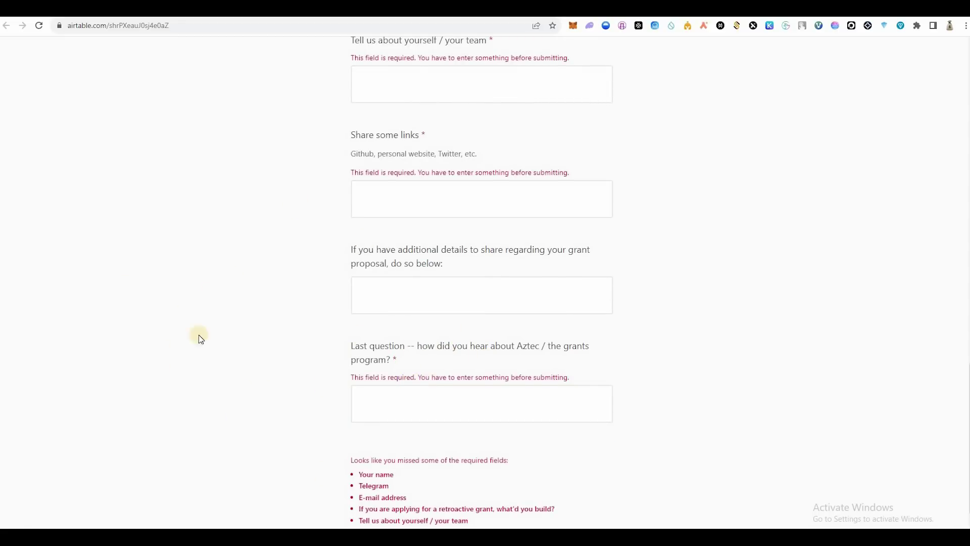
scroll(481, 283, "up", 4)
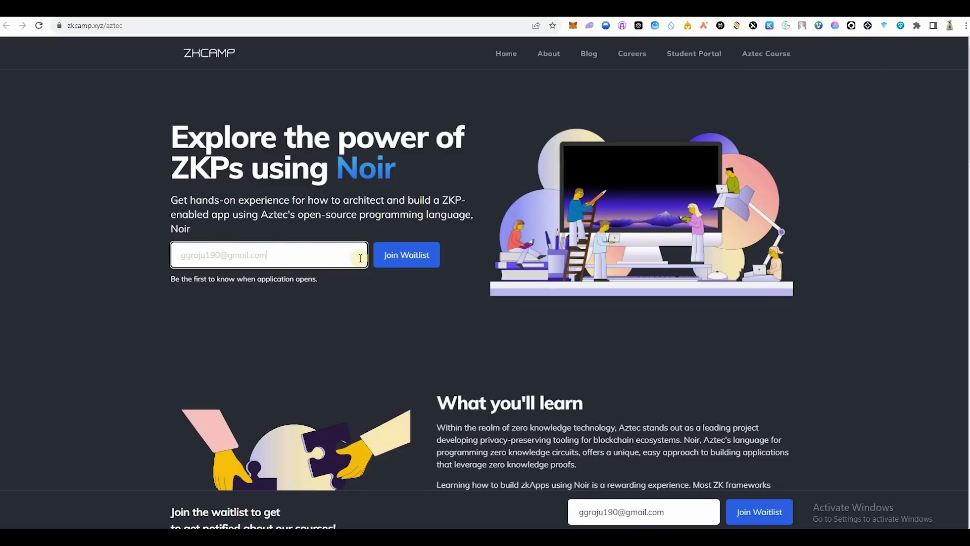
Step: Join the ZKCamp Aztec Noir course waitlist with the entered e-mail, then switch to Telegram
left_click(383, 256)
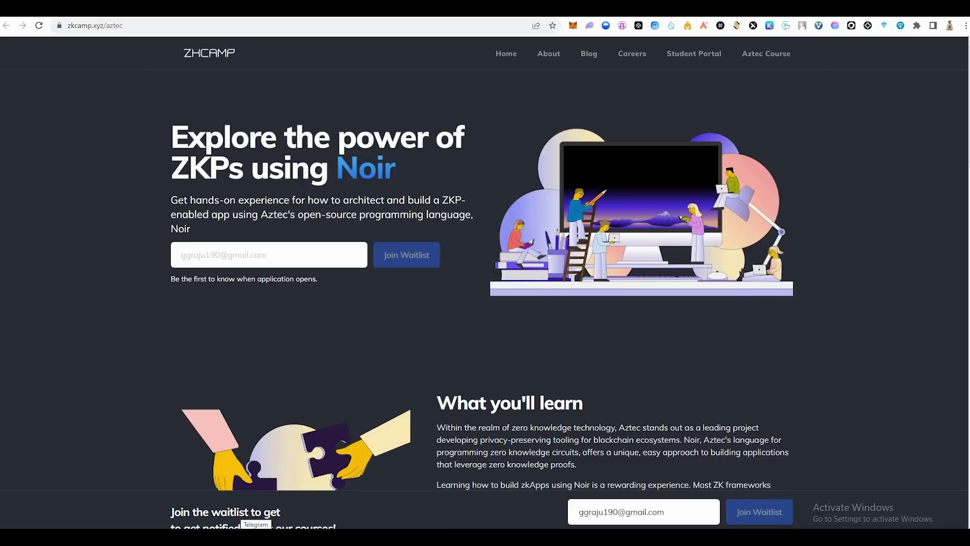
left_click(256, 537)
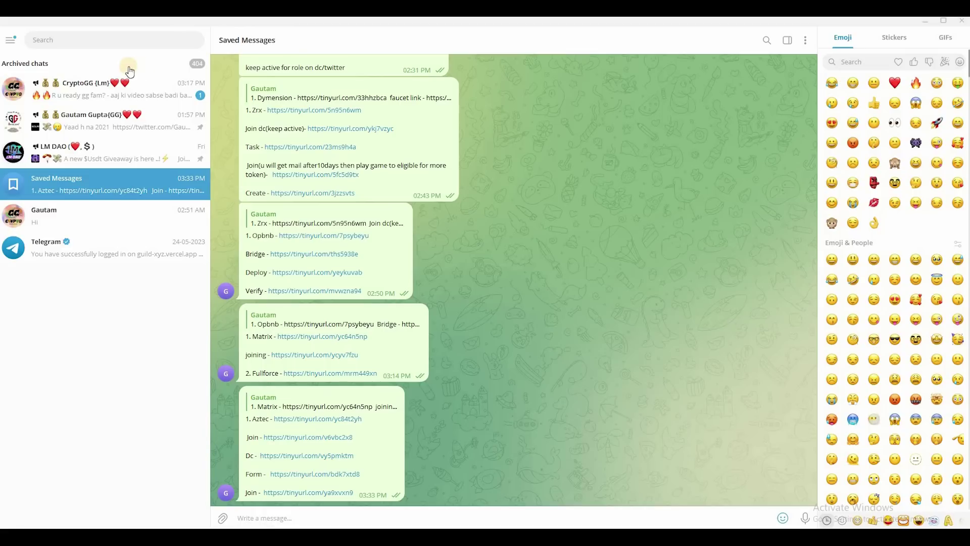
Step: Open the CryptoGG {Lm} channel and view its channel info
left_click(97, 101)
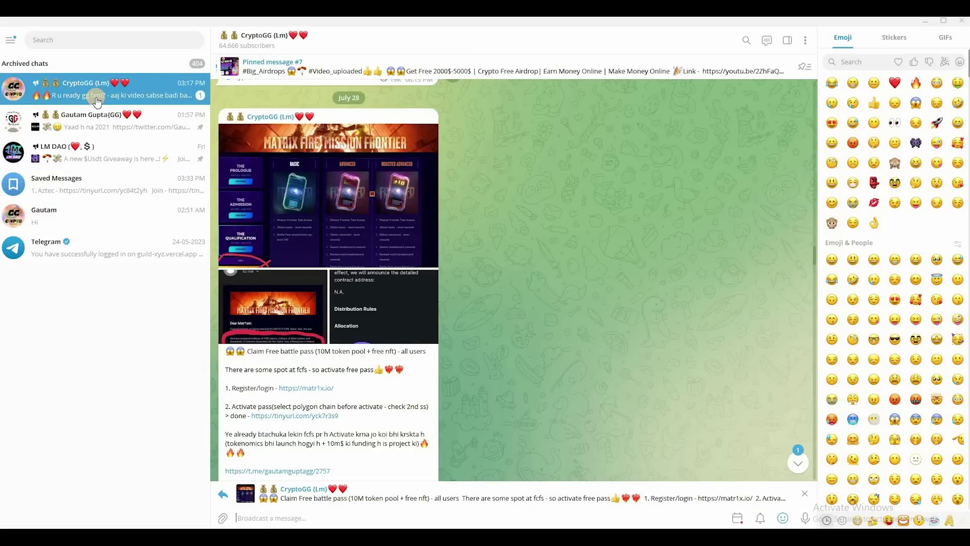
left_click(257, 44)
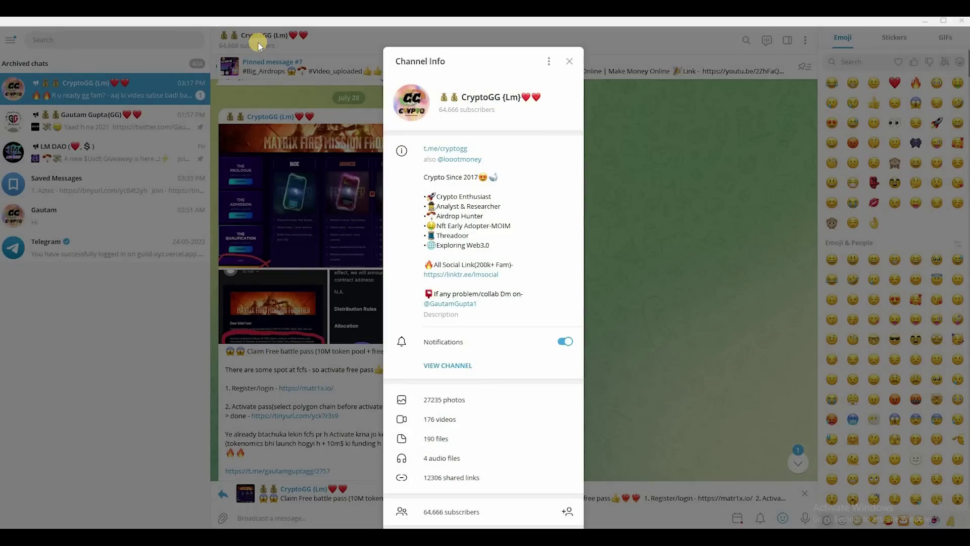